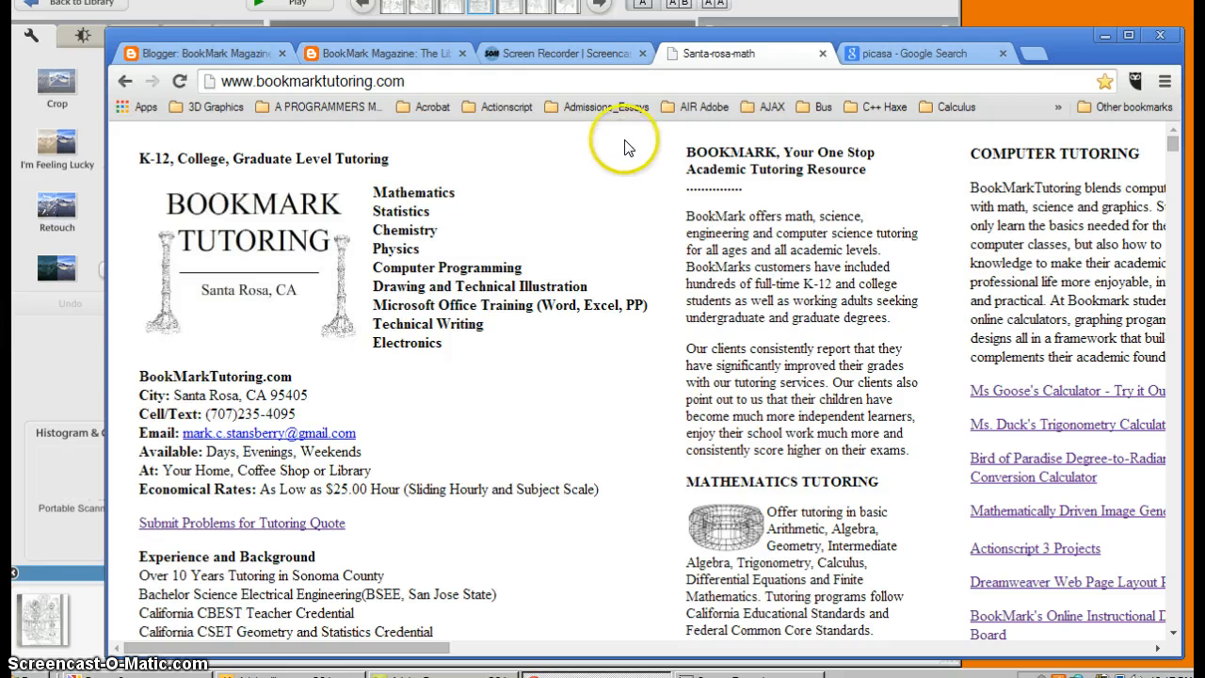
- Open the Picasa website from the Google search results, look over its download page, and return to the BookMark Tutoring page
left_click(883, 53)
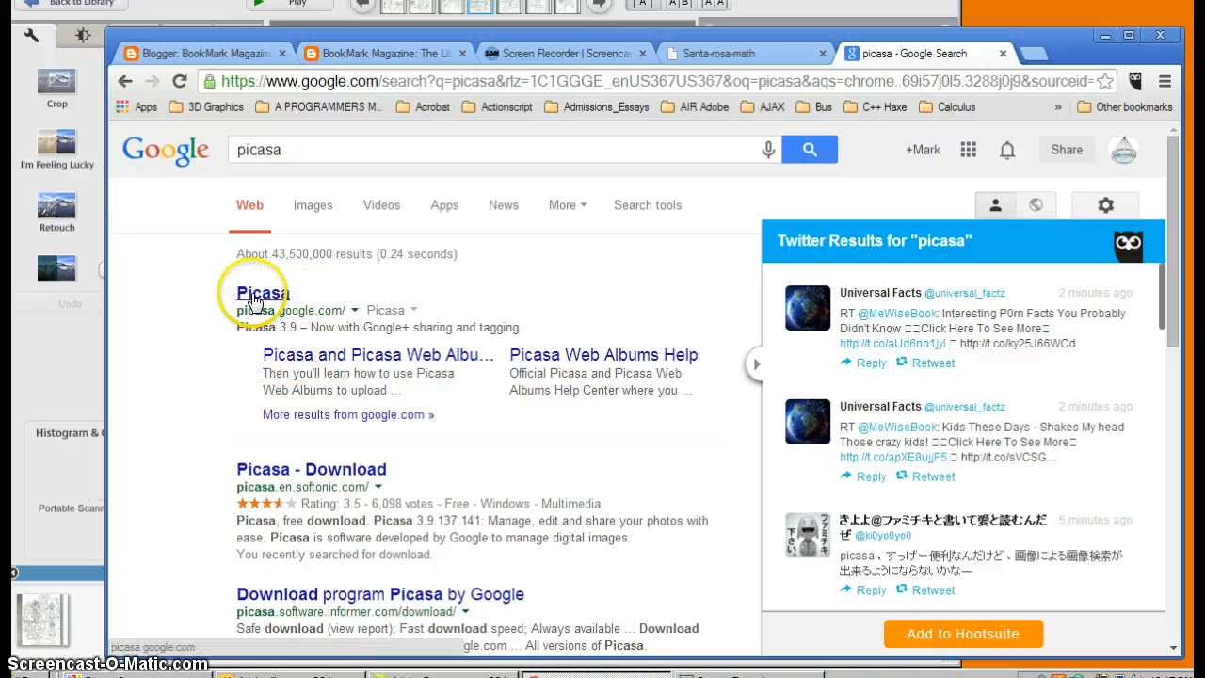
left_click(254, 299)
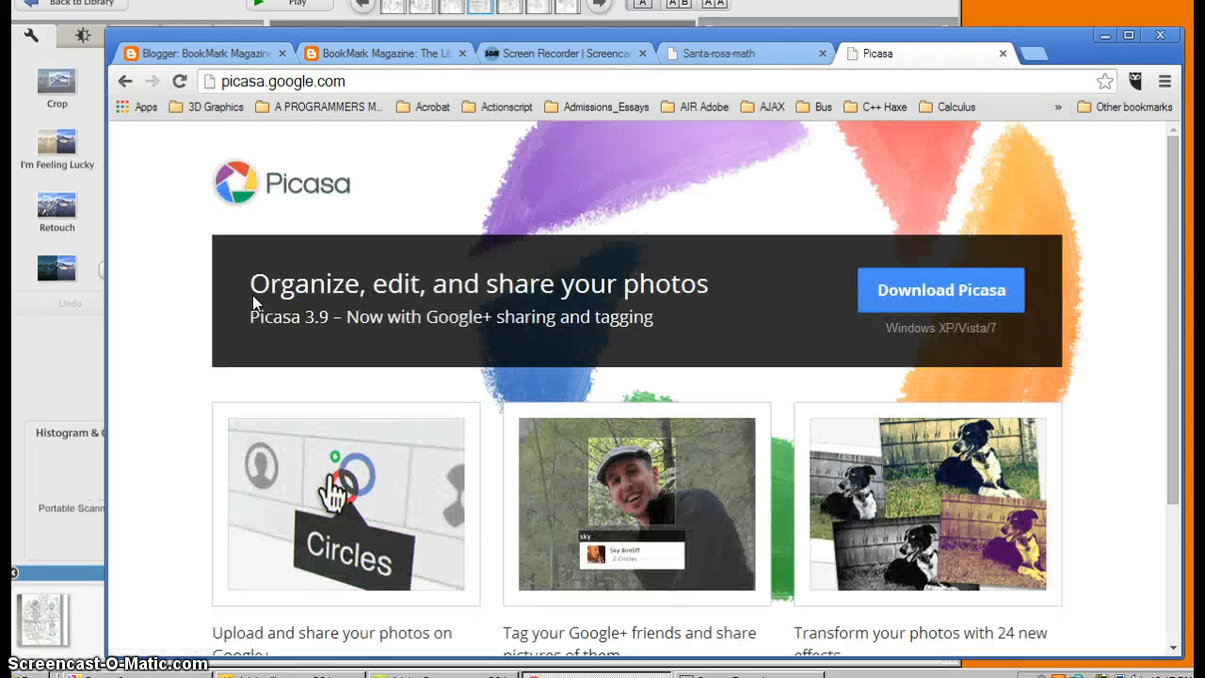
scroll(254, 303, "down", 3)
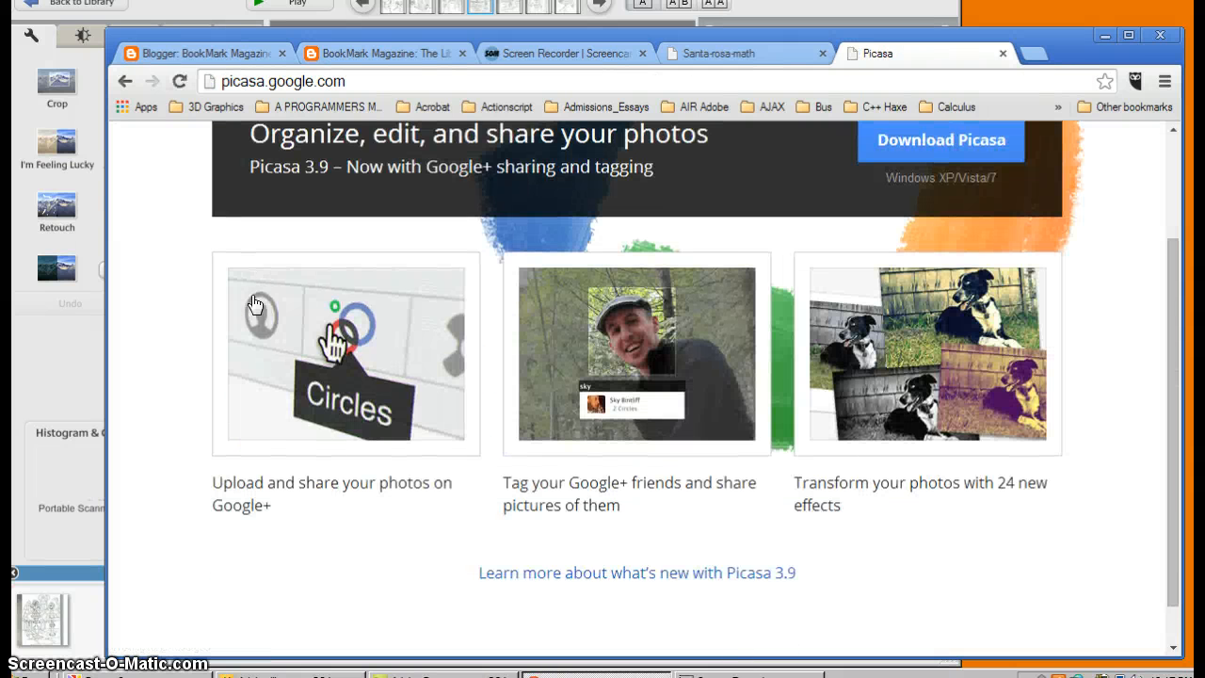
scroll(254, 303, "up", 3)
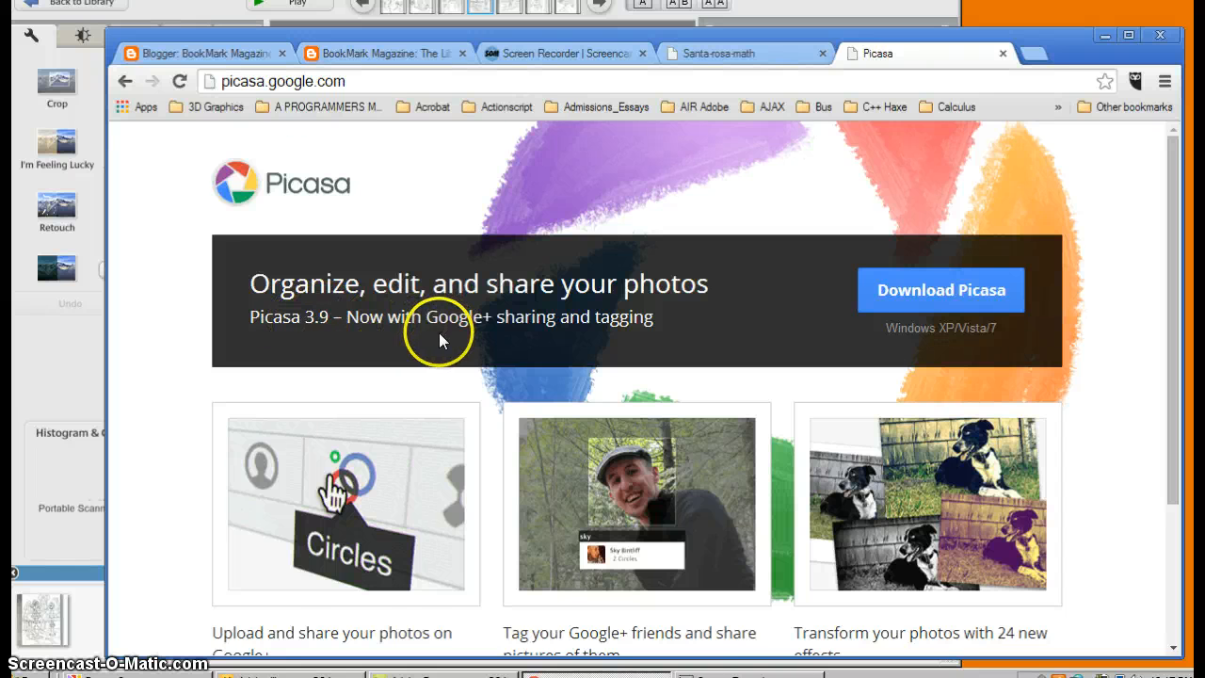
scroll(441, 341, "down", 2)
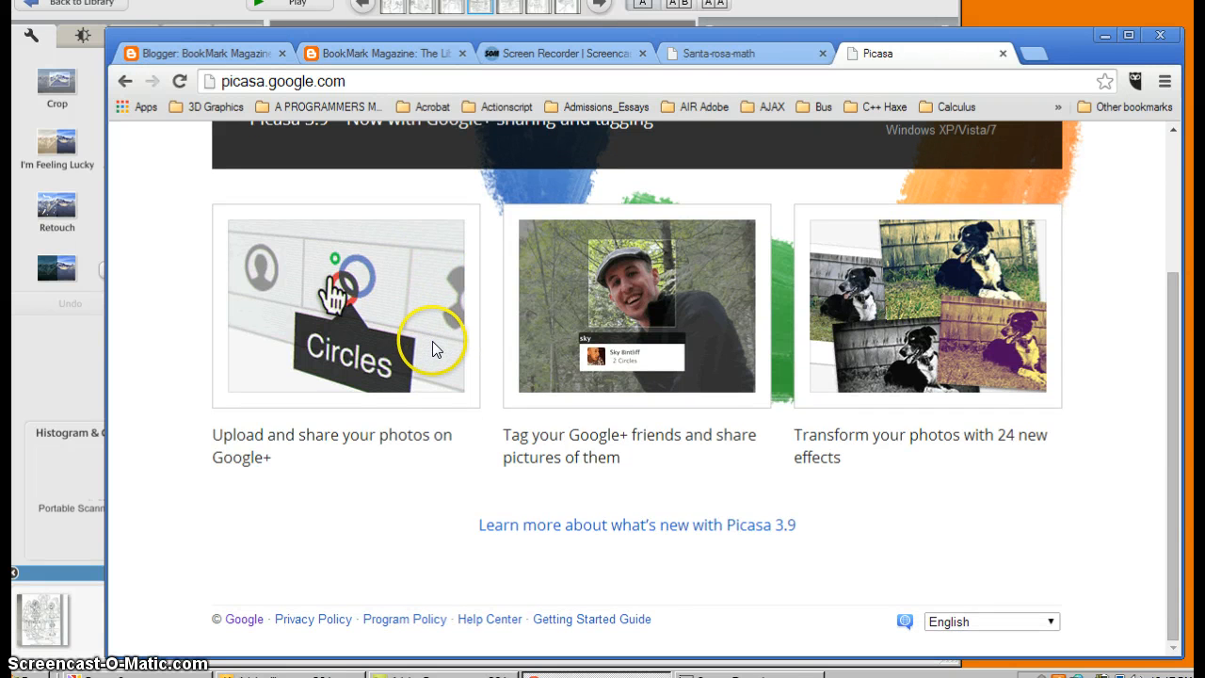
scroll(431, 350, "up", 2)
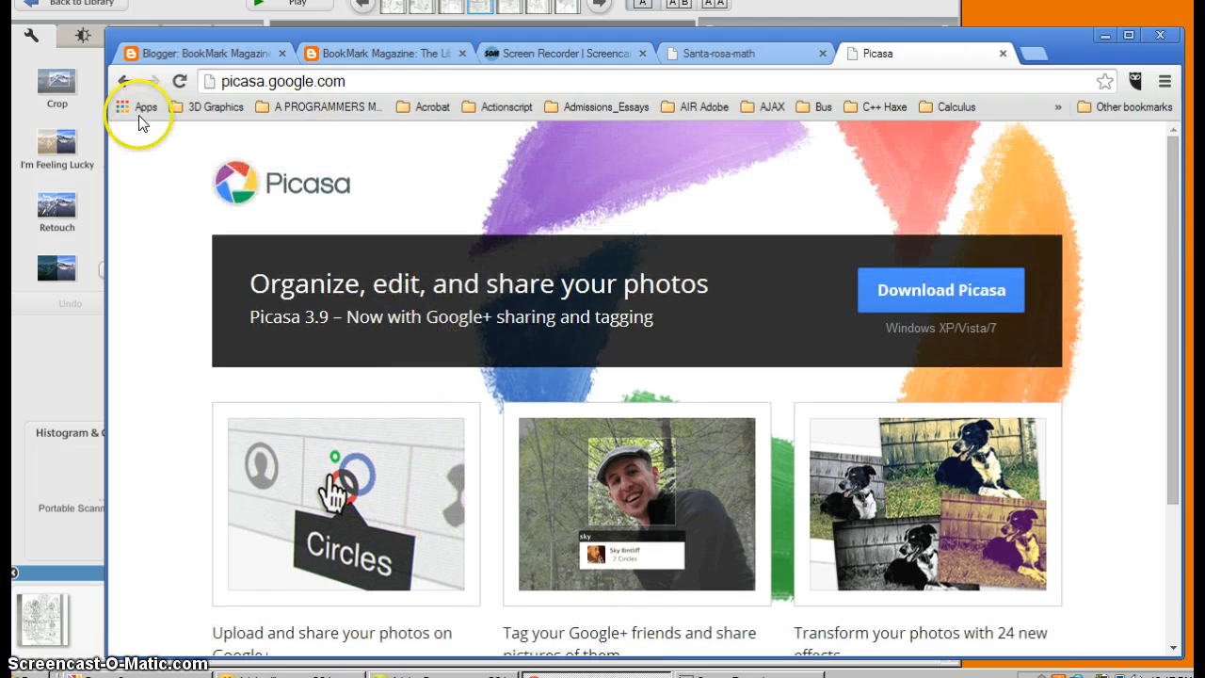
left_click(123, 81)
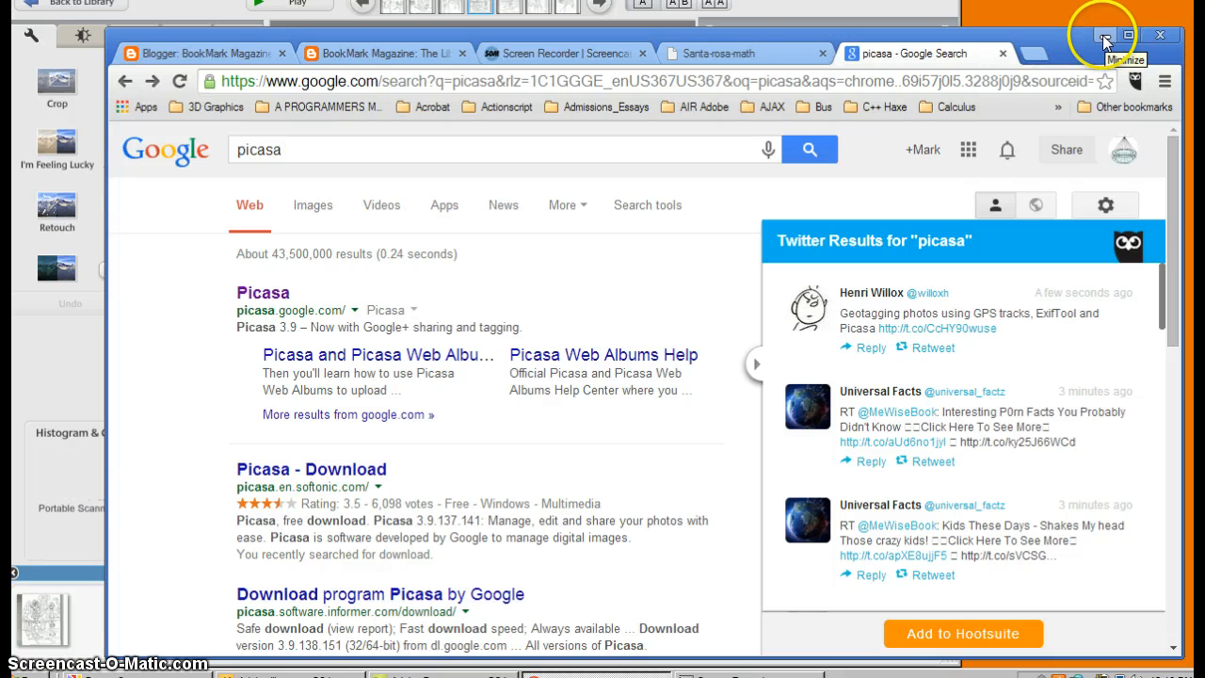
left_click(708, 56)
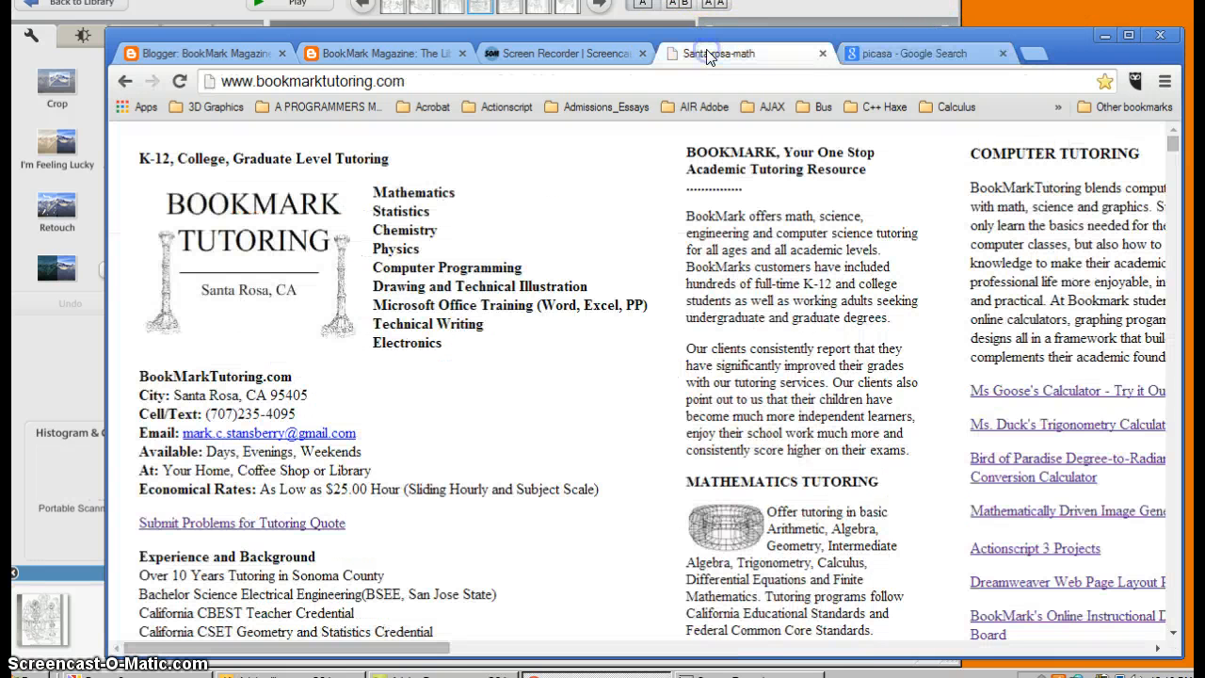
- Switch to Picasa 3 and go back from the opened scan to the photo library
left_click(138, 675)
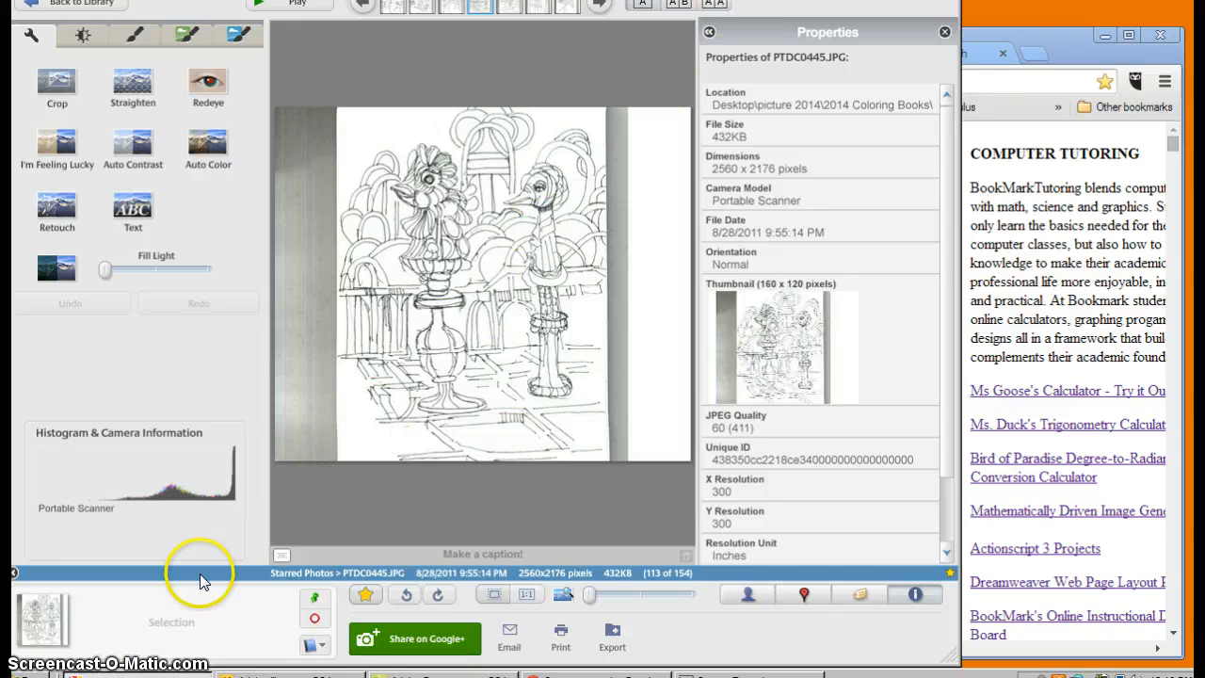
left_click(30, 676)
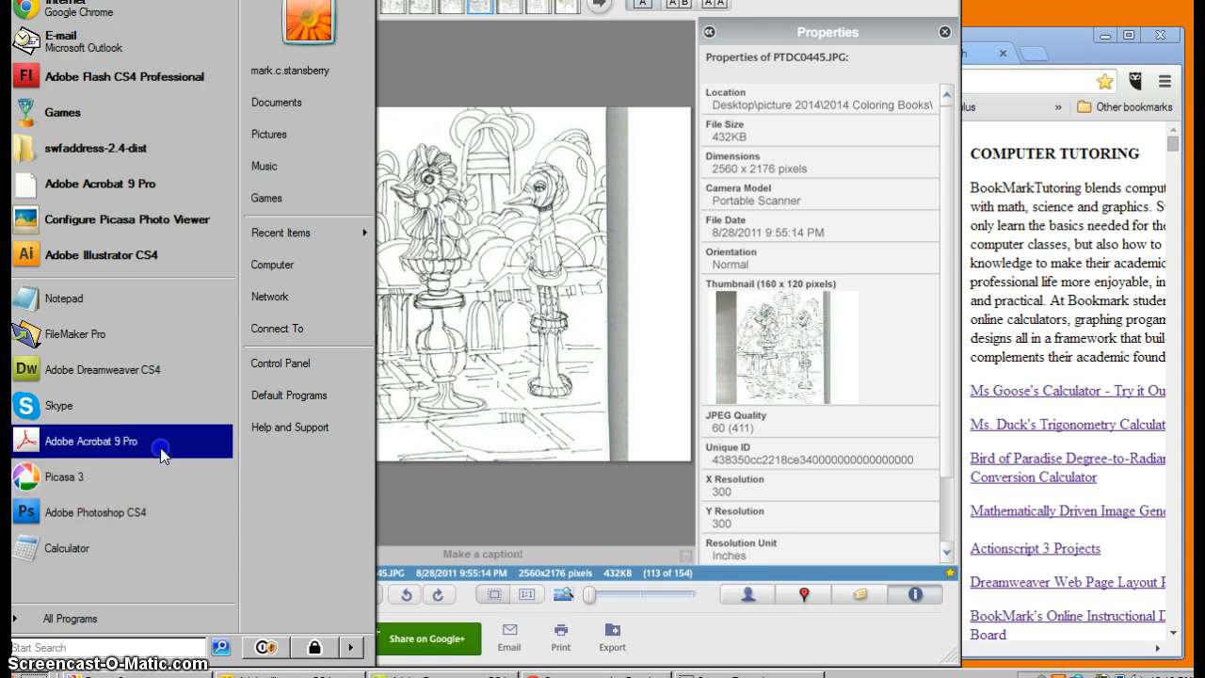
key("Escape")
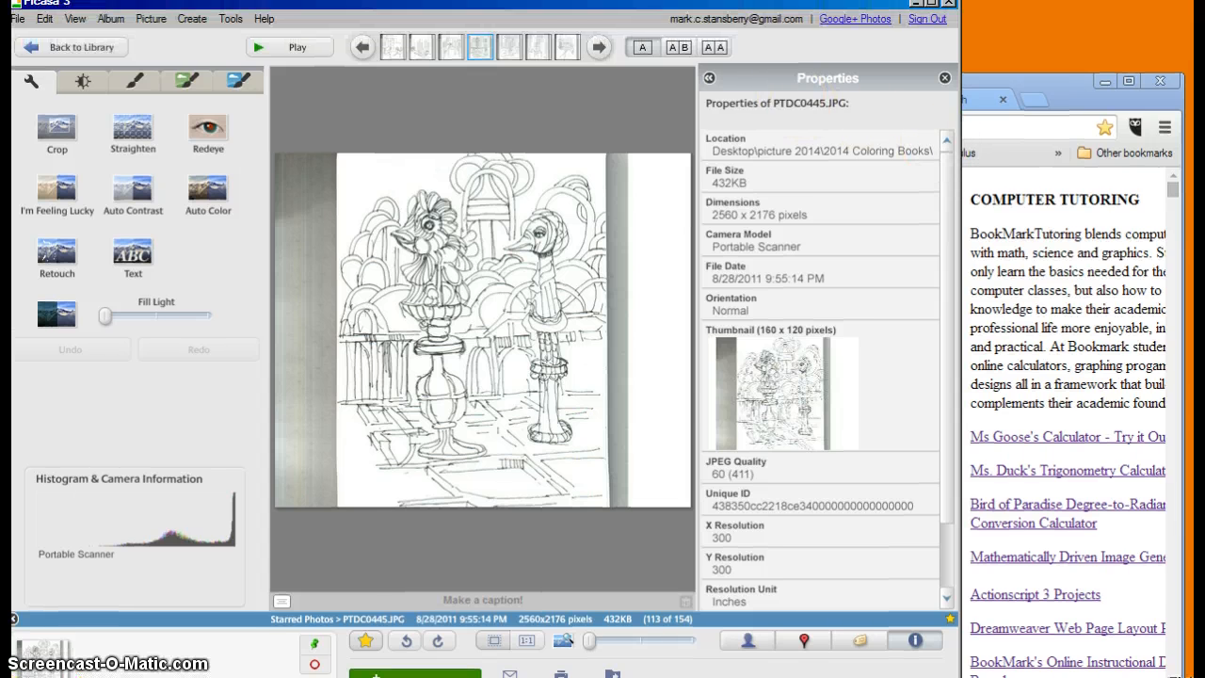
left_click(104, 47)
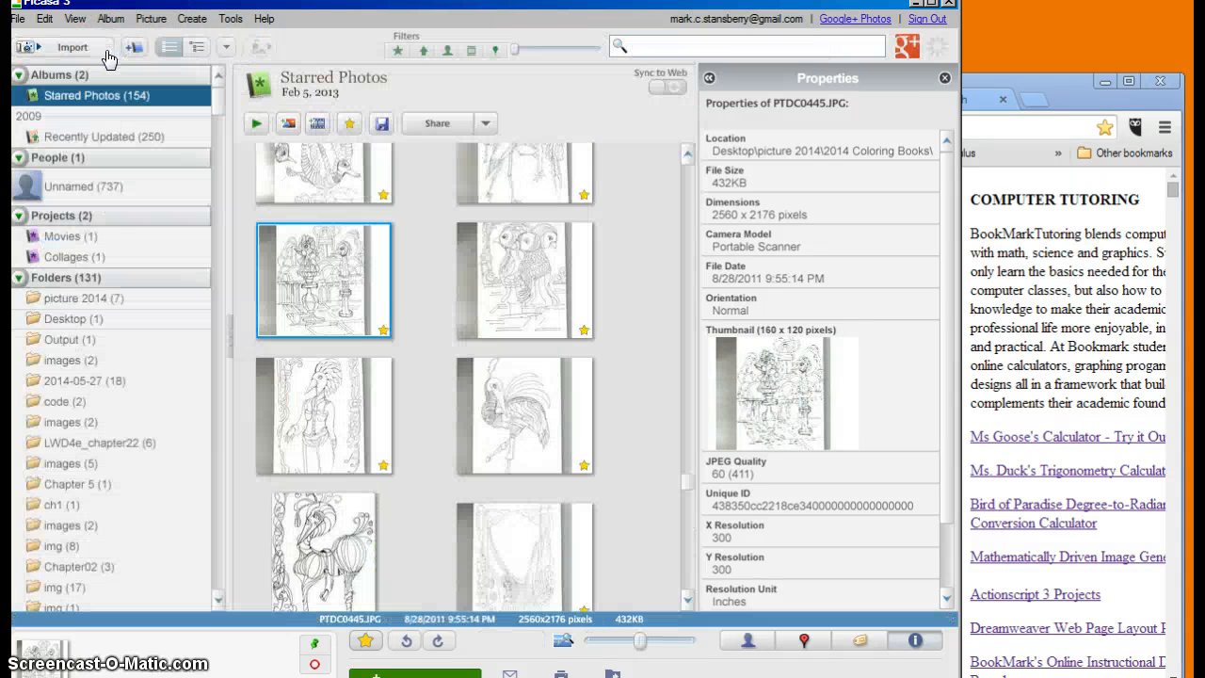
- Look through the thumbnails of the drawings in the Starred Photos album
scroll(430, 306, "down", 5)
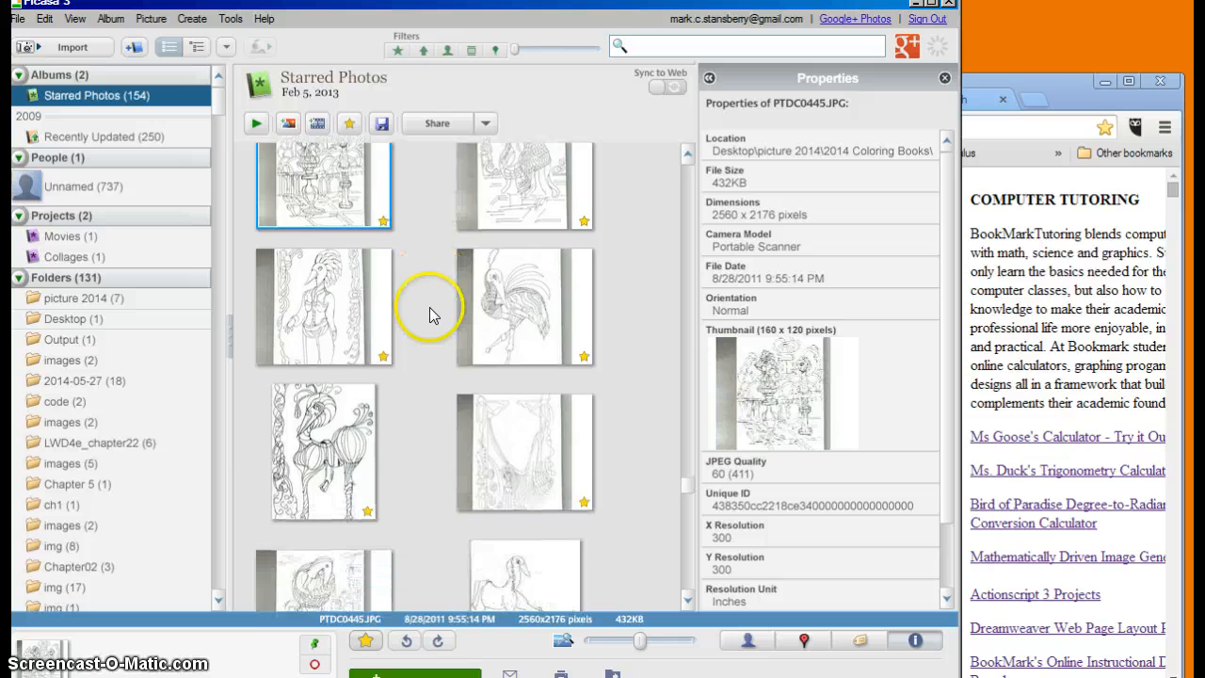
scroll(429, 308, "down", 5)
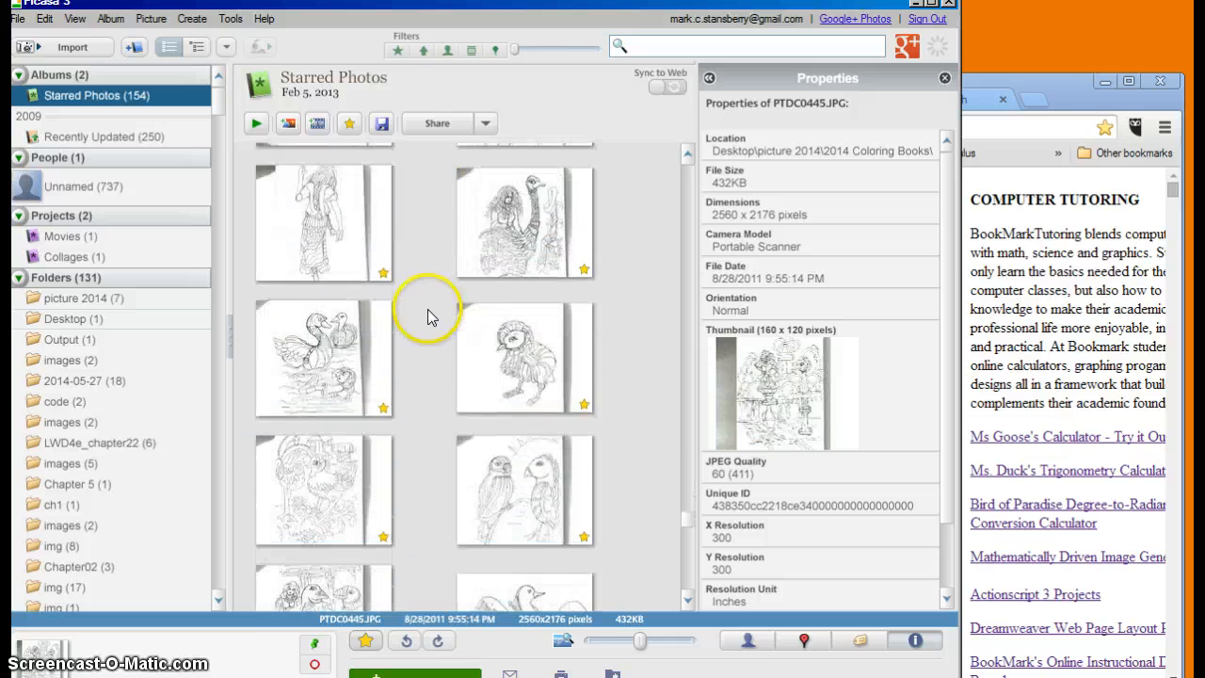
scroll(426, 320, "down", 5)
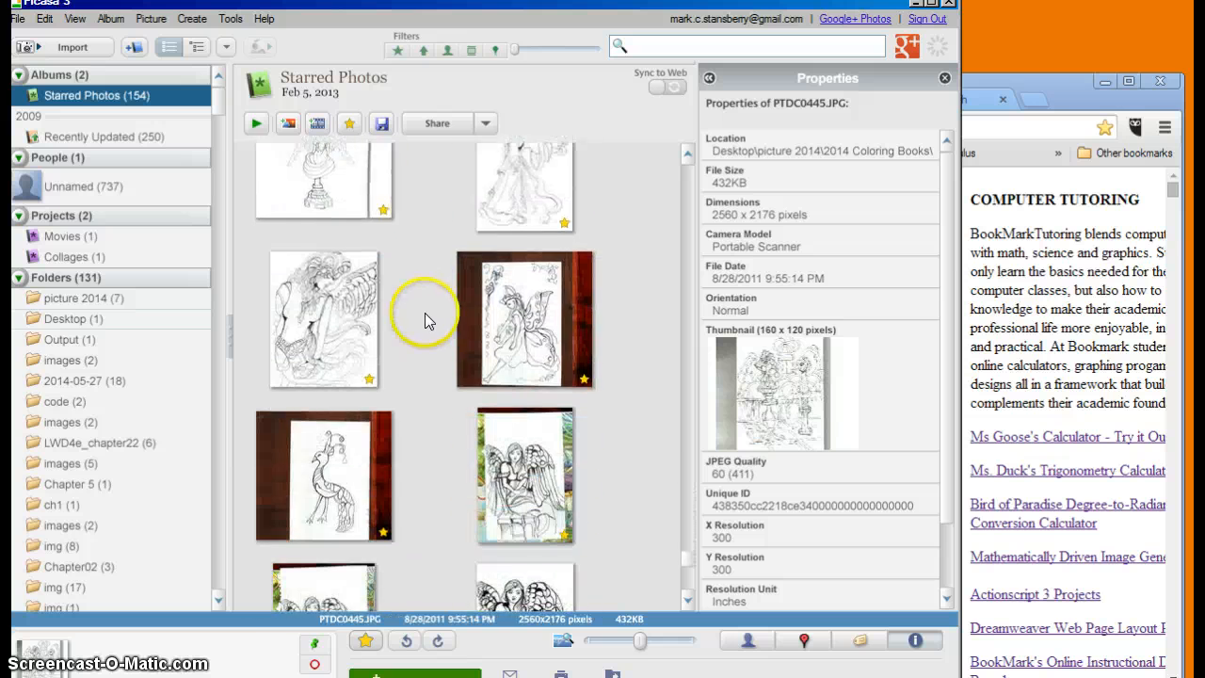
scroll(423, 314, "down", 3)
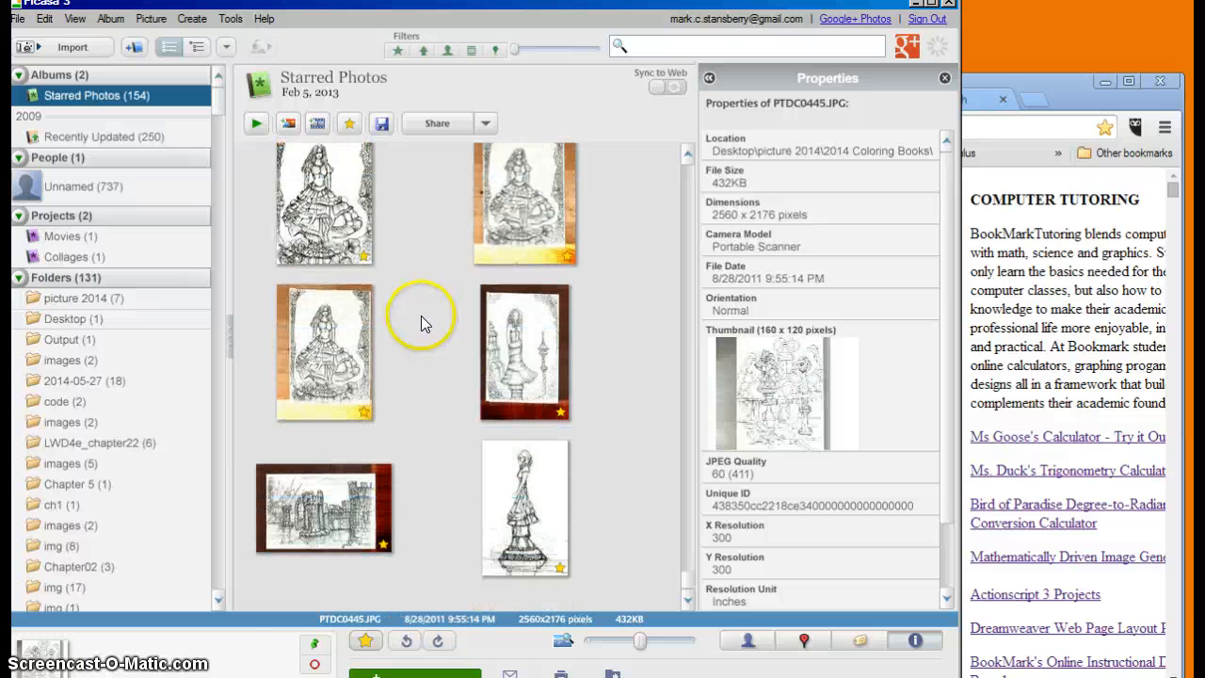
scroll(421, 317, "up", 4)
scroll(419, 323, "up", 5)
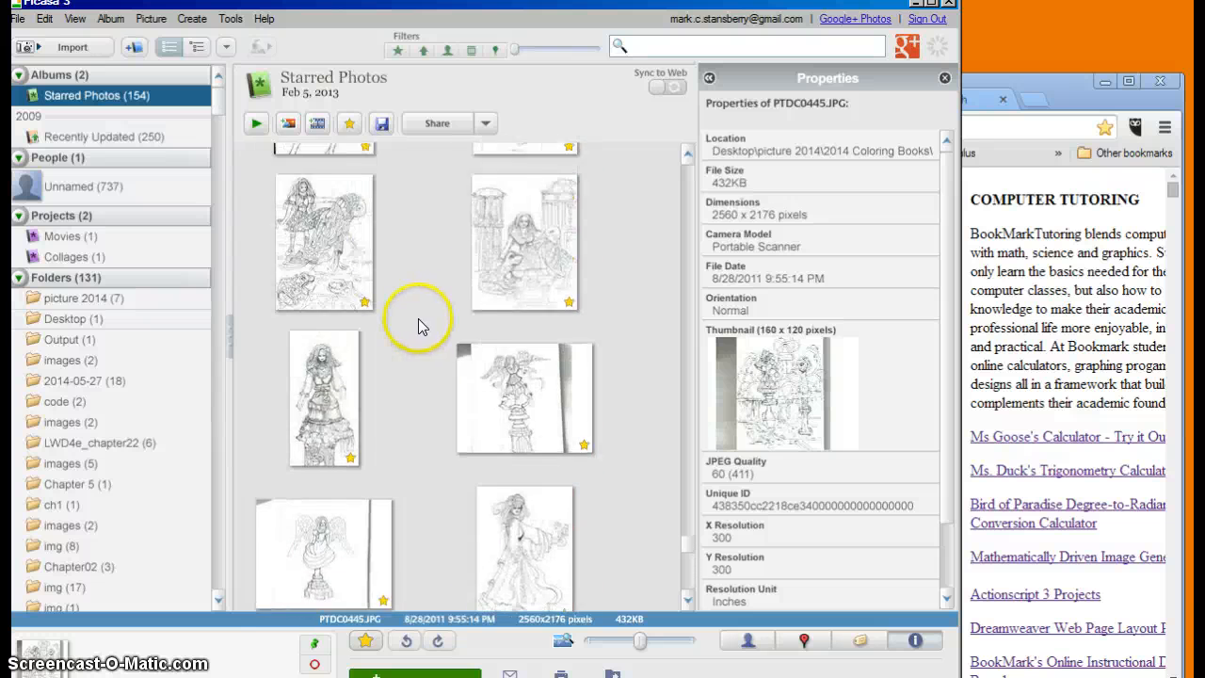
scroll(416, 322, "up", 8)
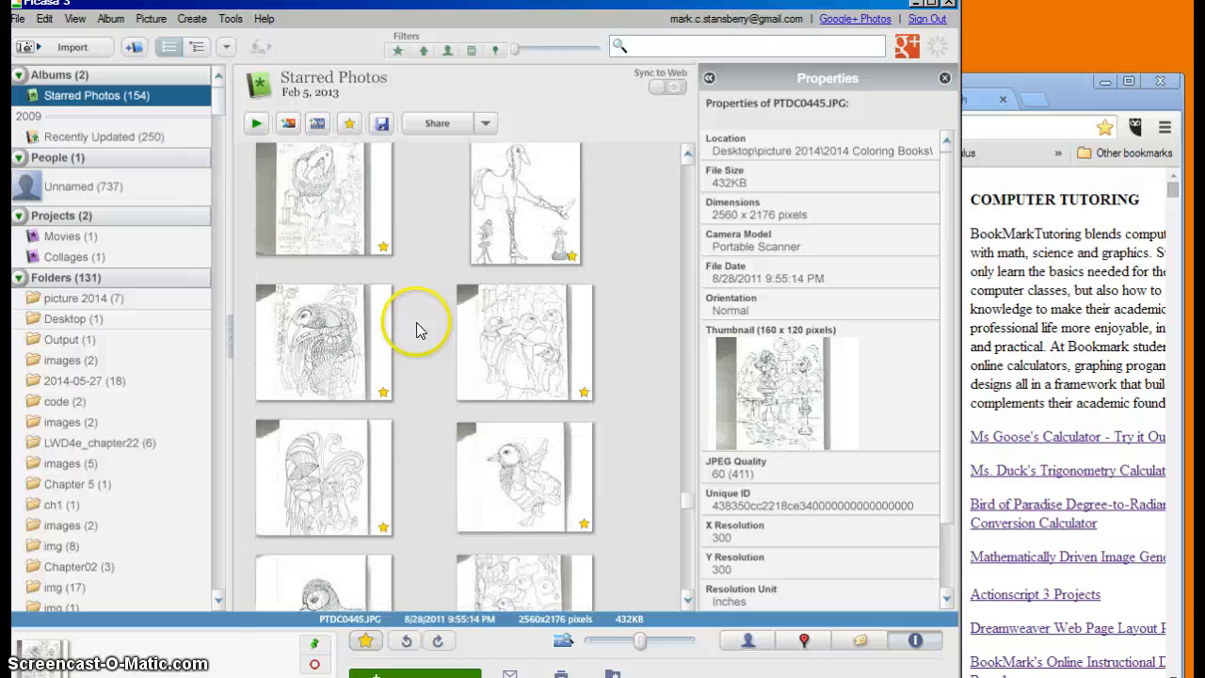
scroll(414, 323, "up", 8)
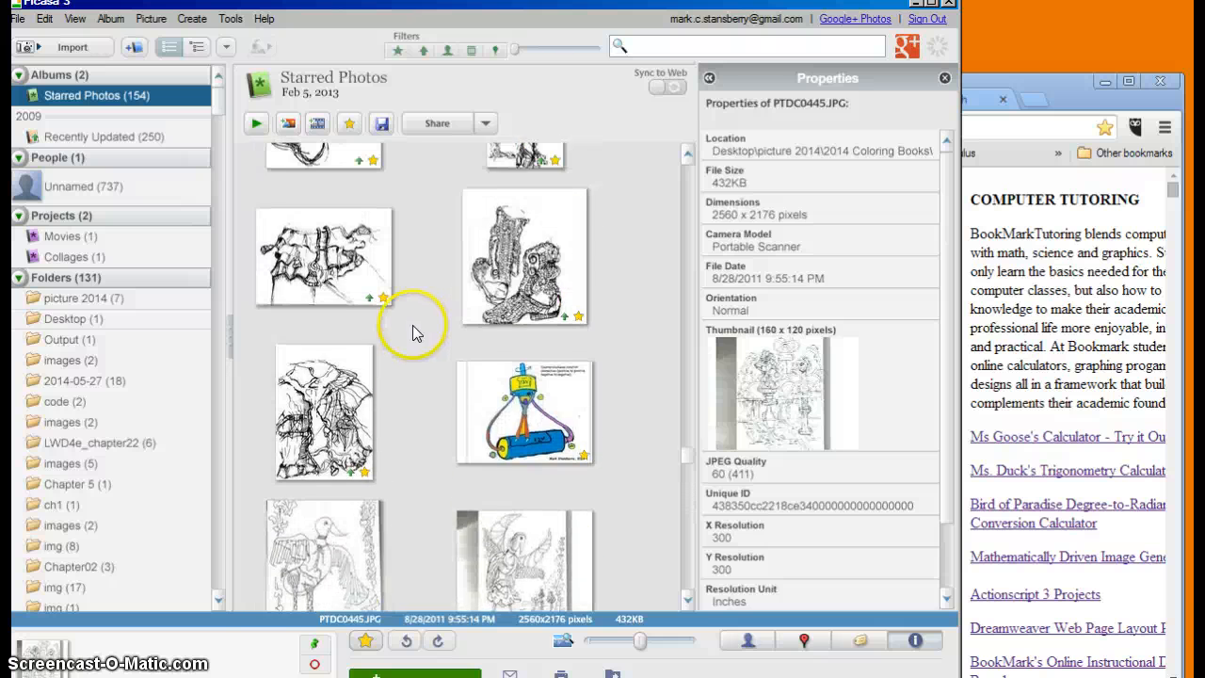
scroll(411, 329, "up", 8)
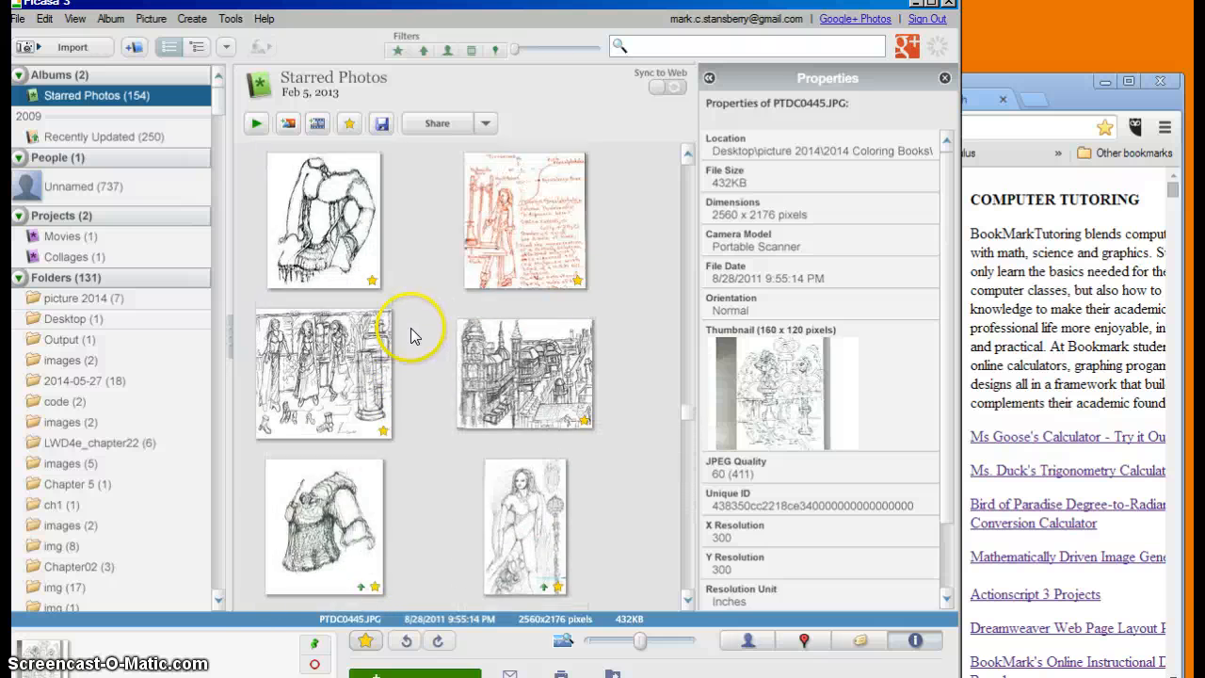
scroll(410, 337, "up", 8)
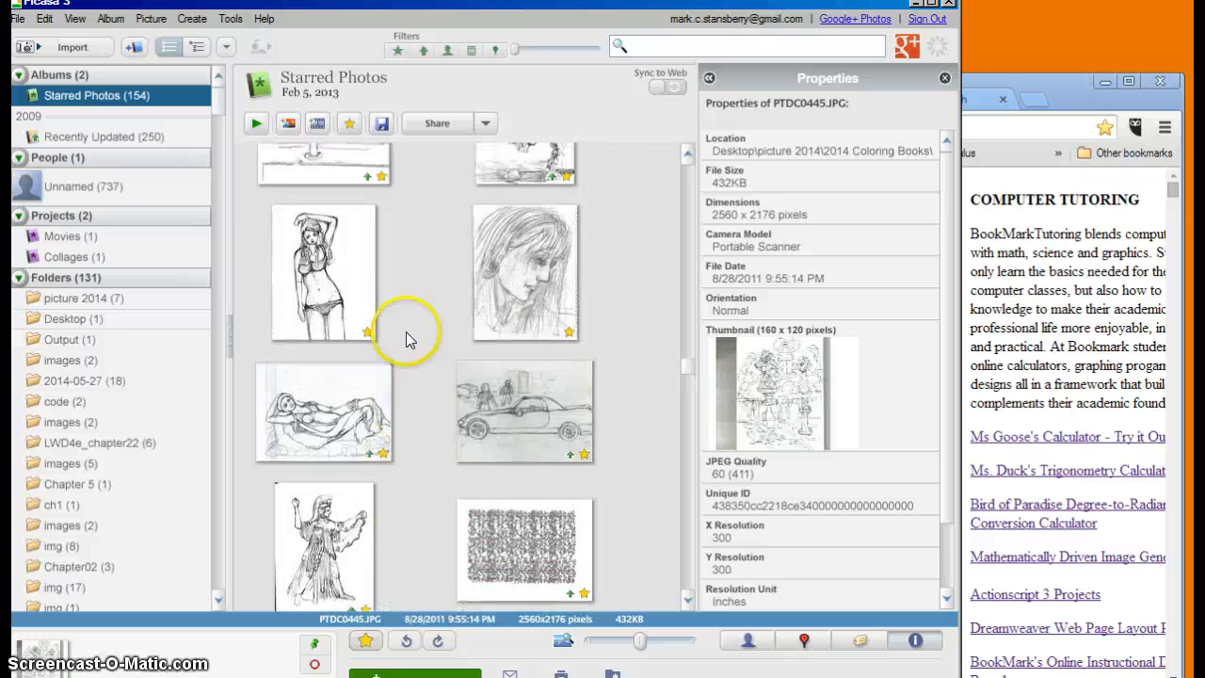
scroll(405, 341, "up", 8)
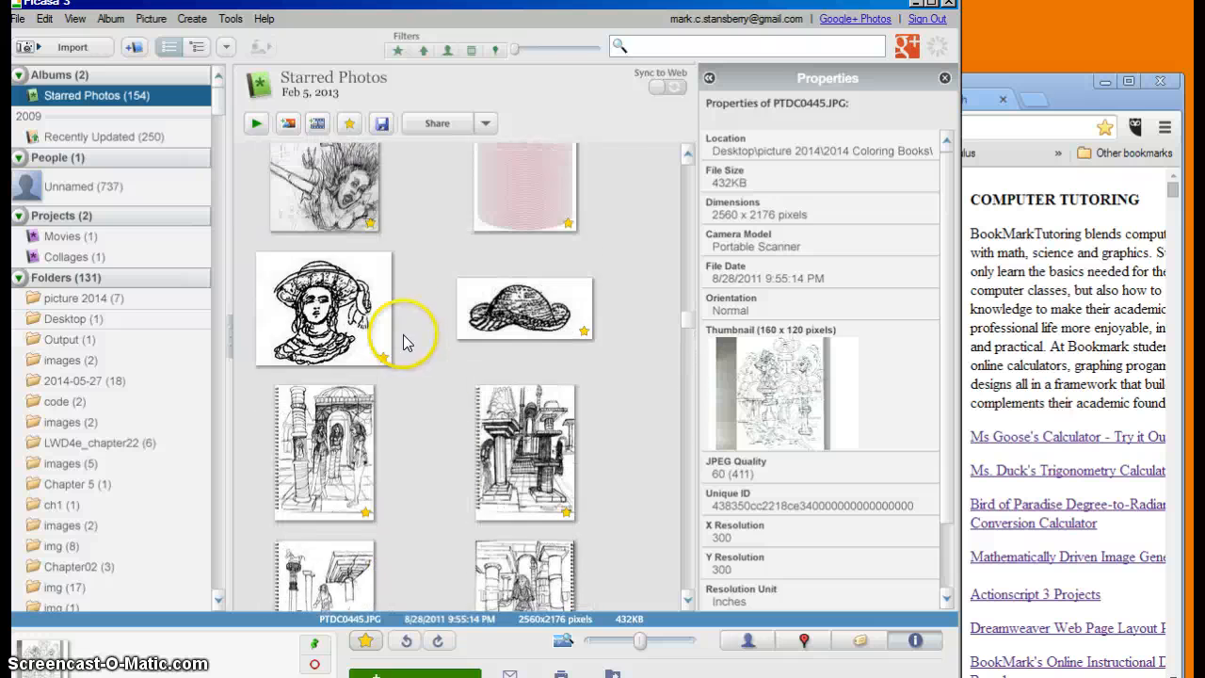
scroll(402, 345, "up", 8)
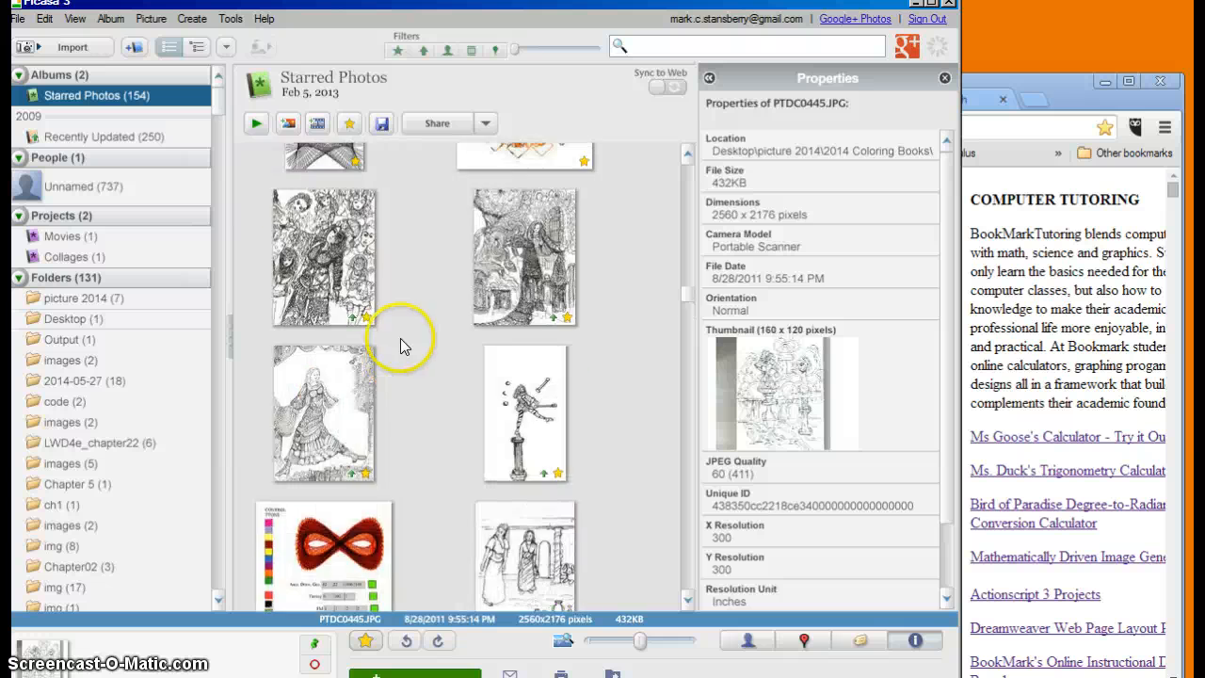
scroll(398, 346, "up", 8)
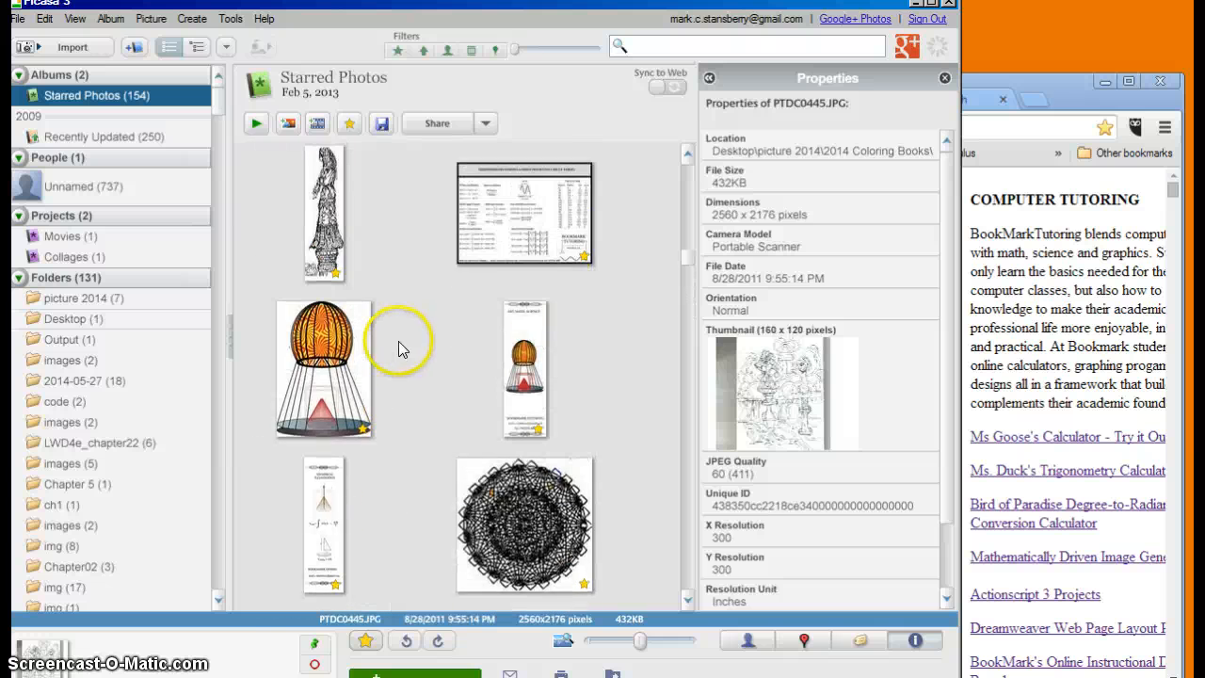
scroll(396, 348, "up", 3)
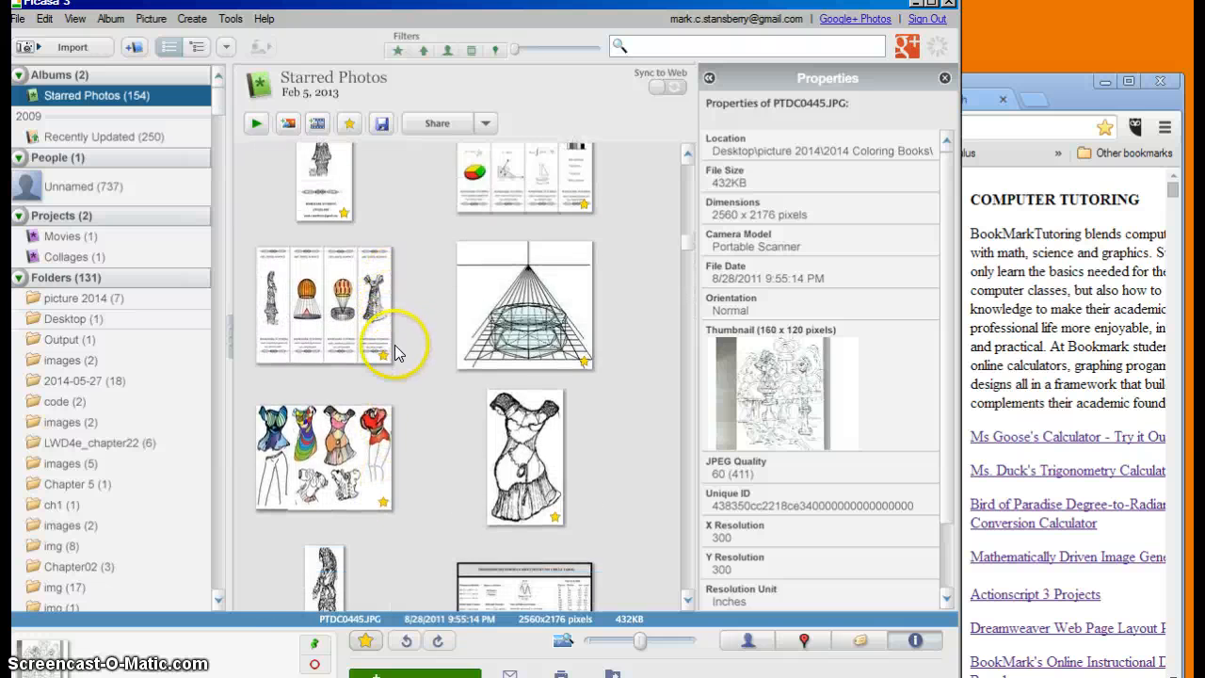
scroll(394, 352, "down", 5)
scroll(392, 347, "down", 10)
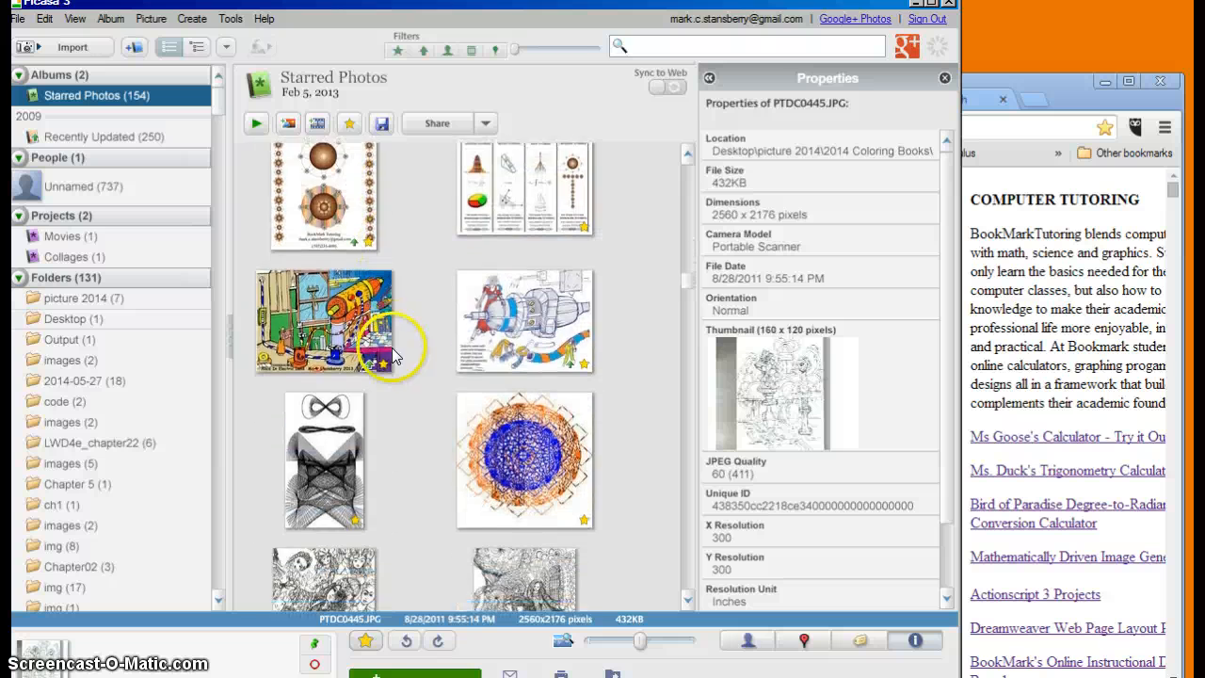
scroll(391, 357, "down", 10)
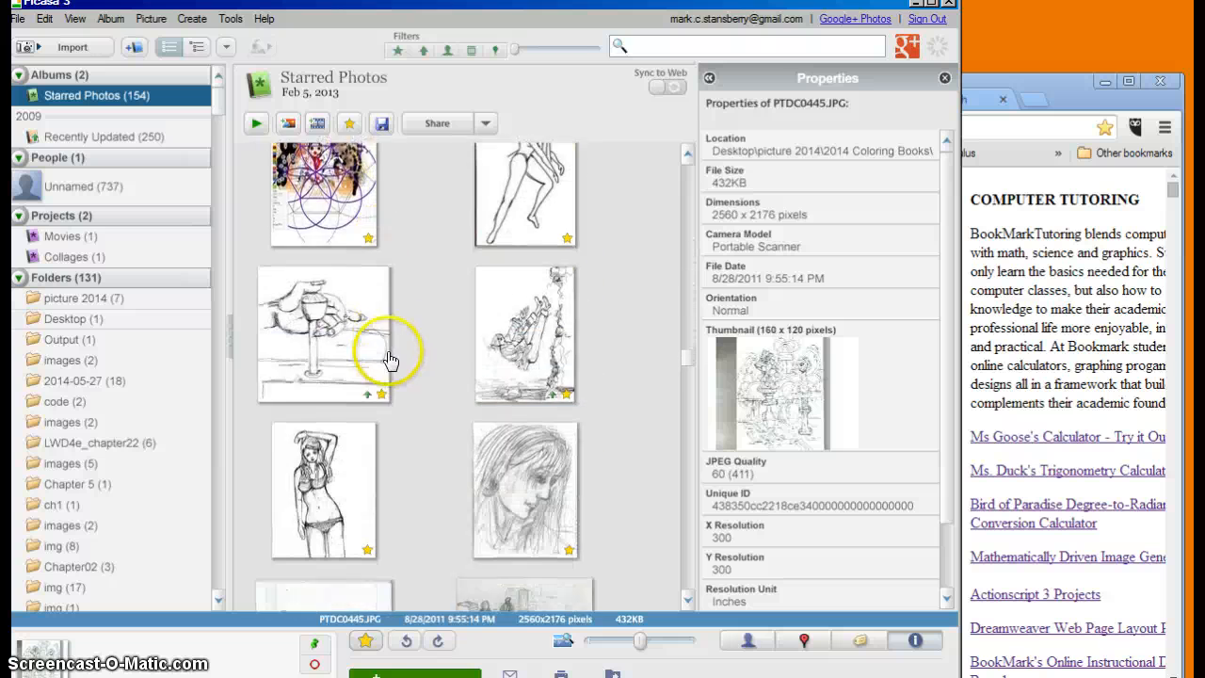
scroll(386, 361, "down", 10)
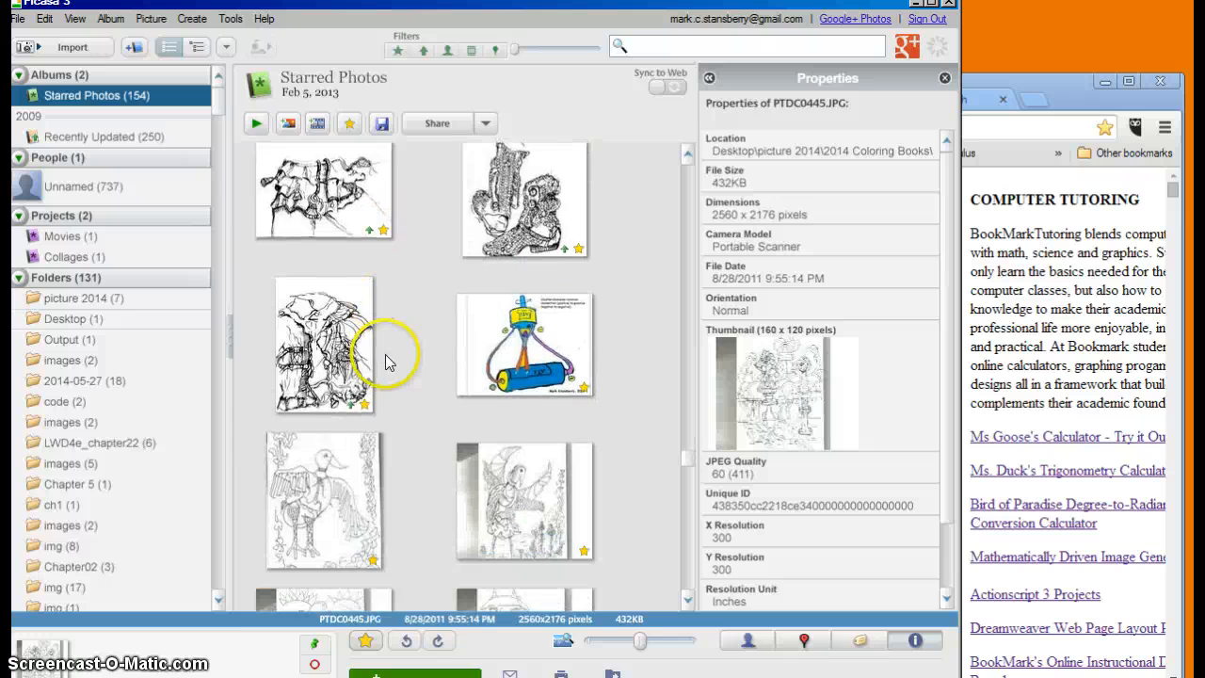
scroll(386, 361, "down", 6)
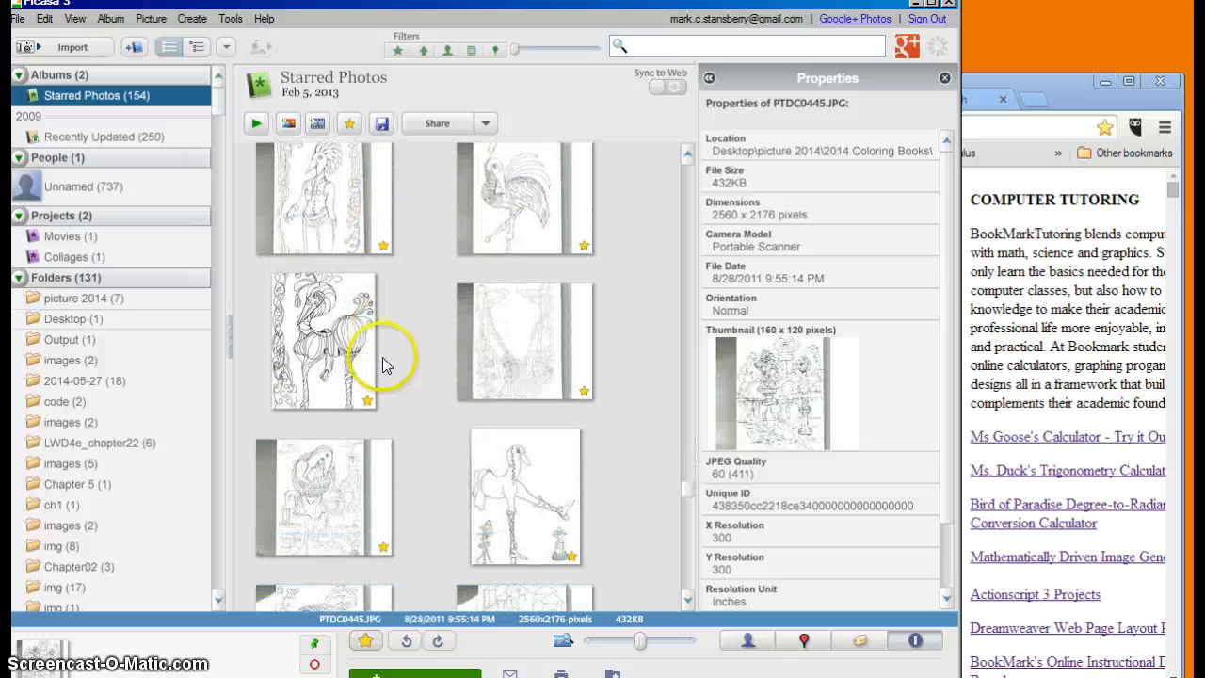
- Find the duck drawing with spread wings, PTDC0433.JPG, in Starred Photos and open it in the editing view
scroll(417, 269, "up", 3)
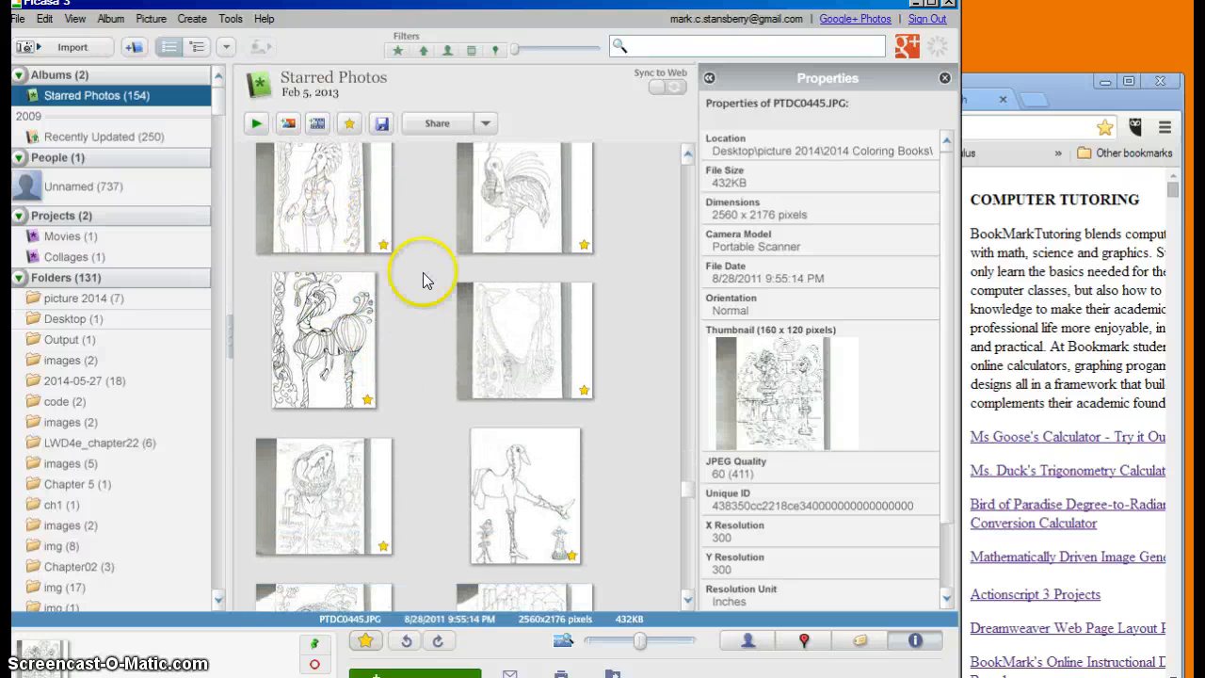
scroll(417, 268, "up", 3)
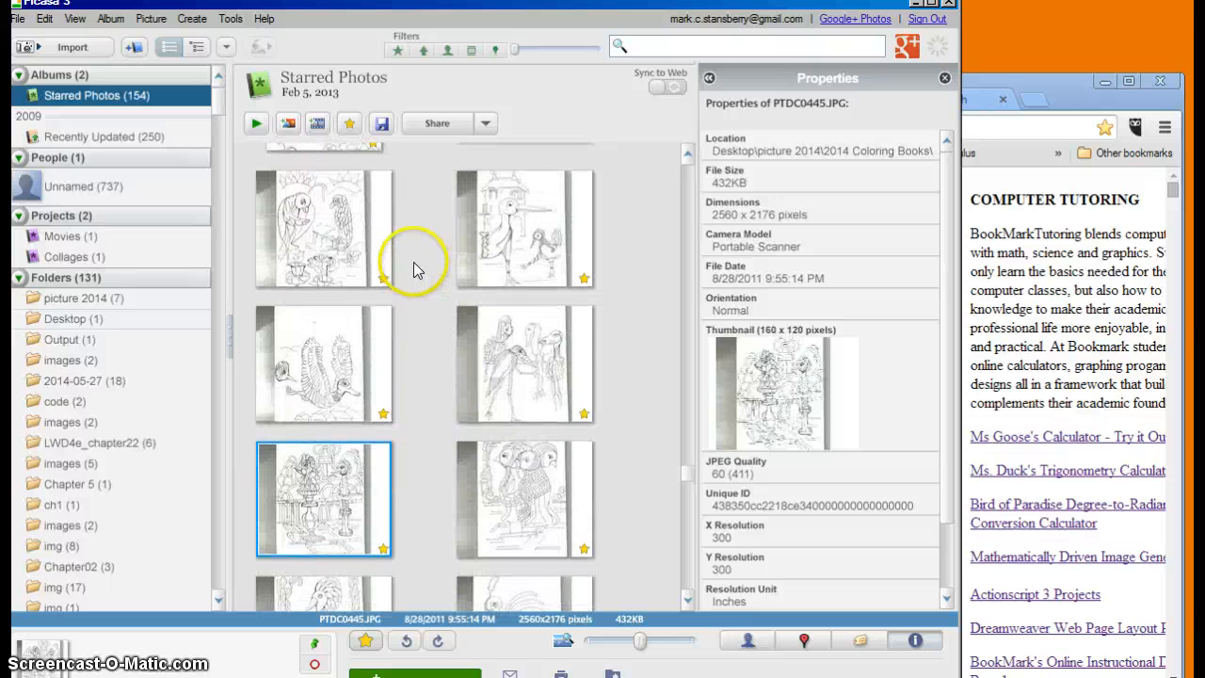
scroll(320, 256, "up", 4)
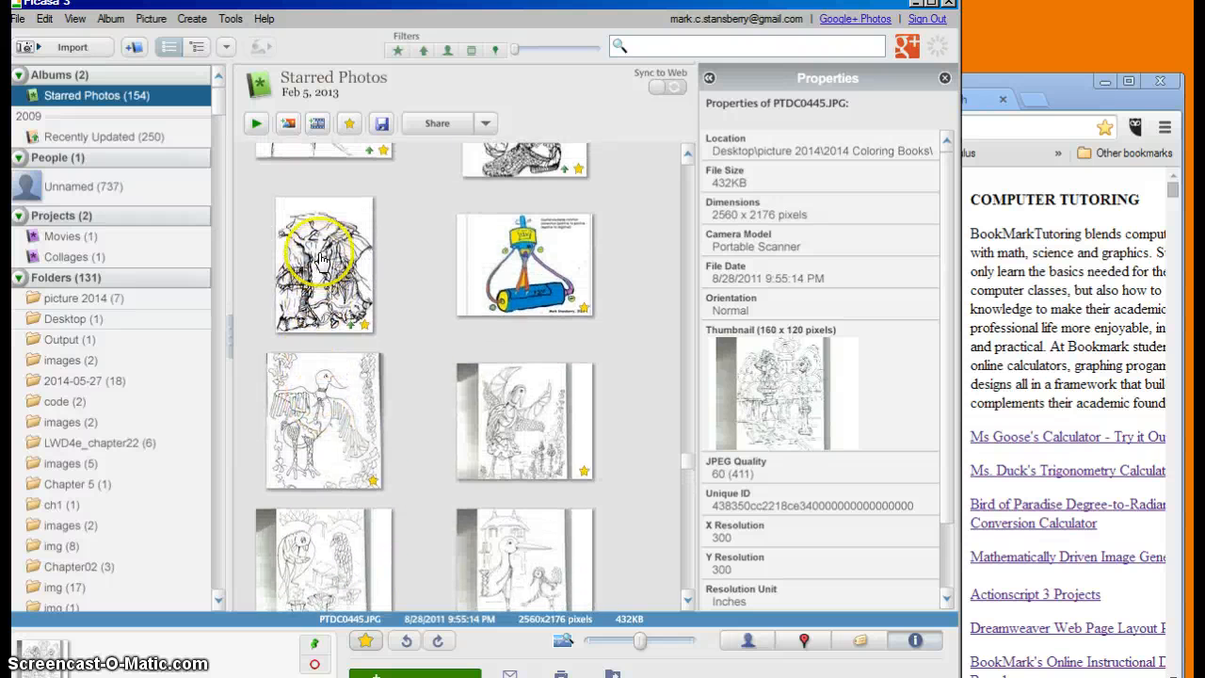
left_click(317, 395)
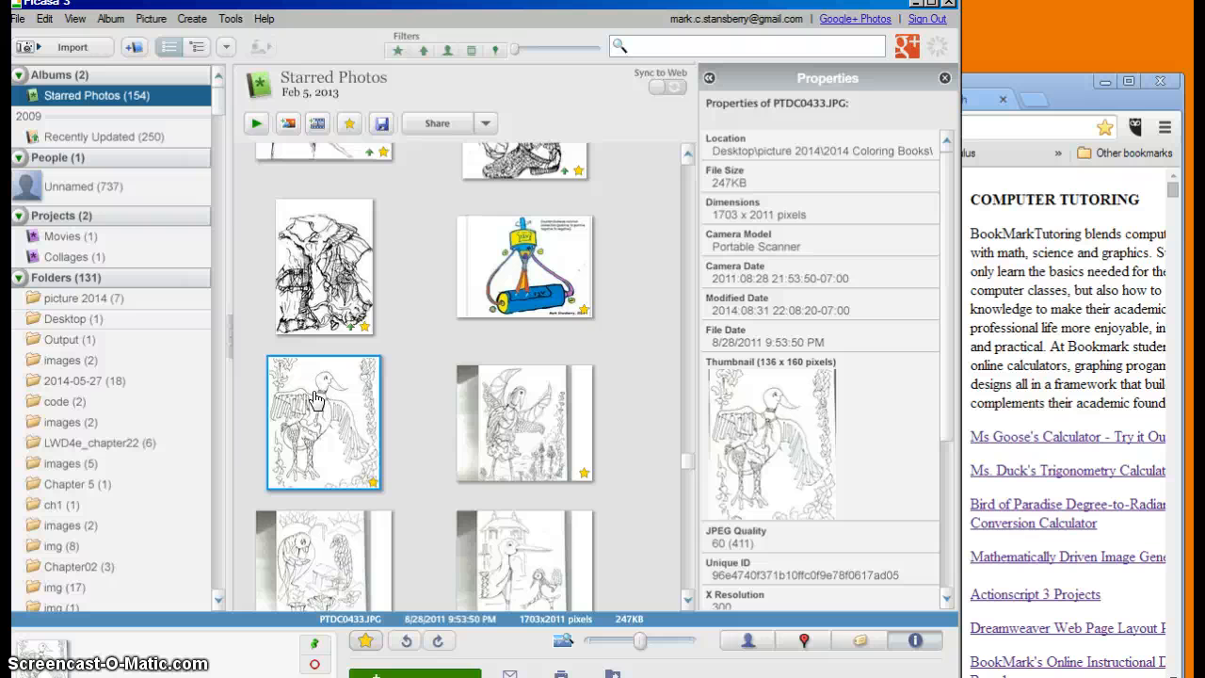
left_click(318, 405)
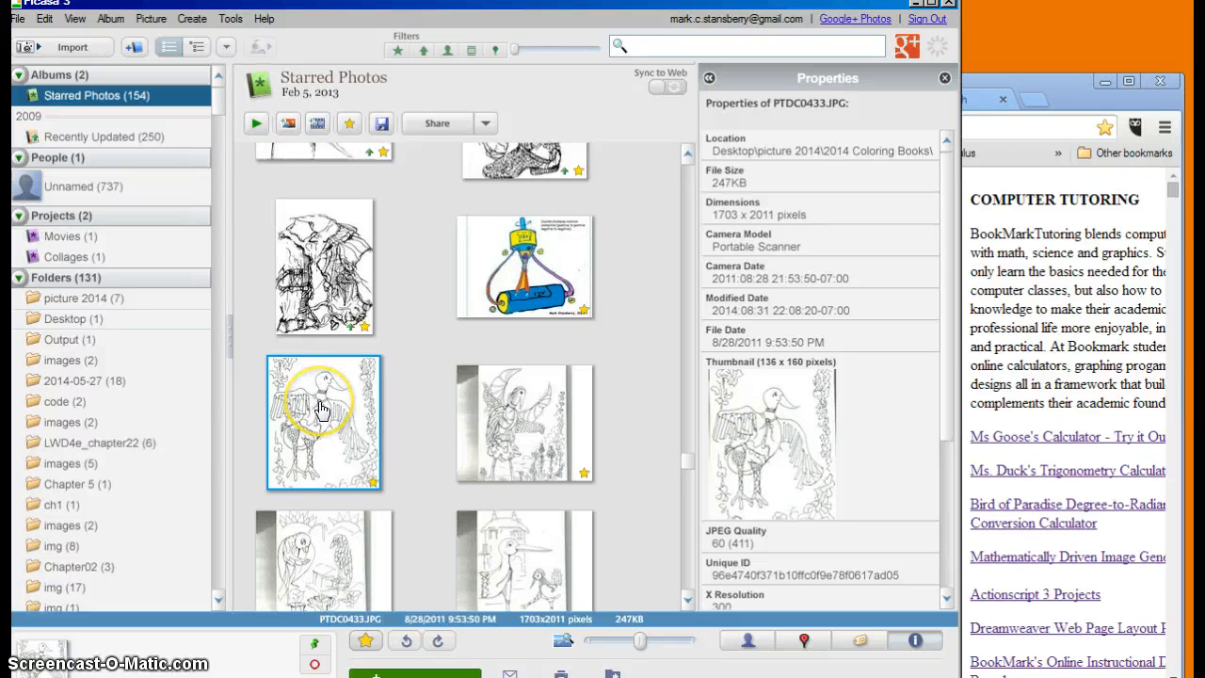
double_click(320, 407)
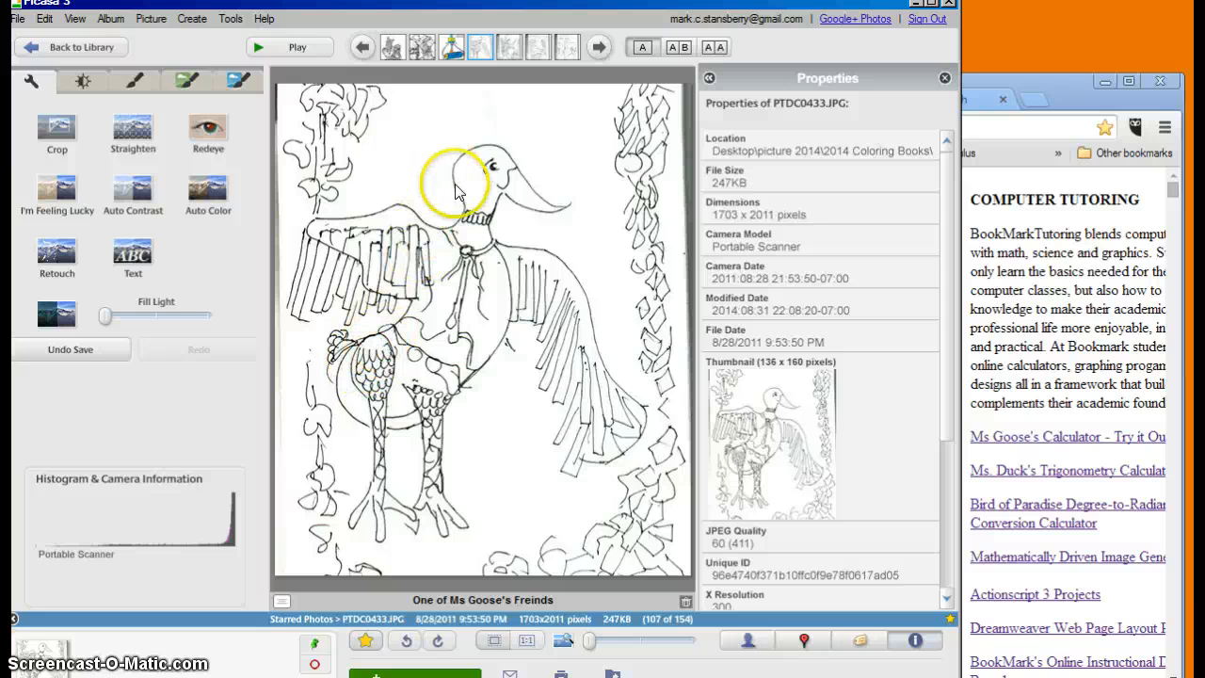
- Highlight the whole caption below the duck drawing PTDC0433.JPG to point it out, leaving its text unedited
left_click(465, 603)
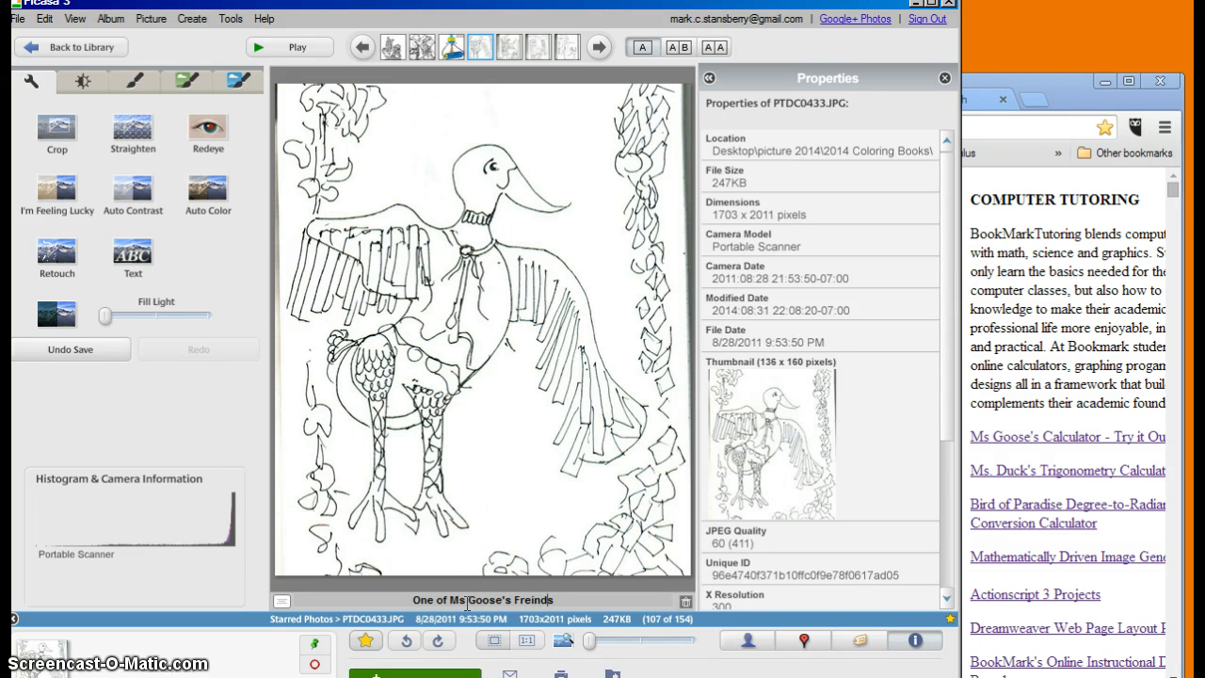
key("shift+Left")
key("shift+Left")
key("shift+Left")
key("shift+Left")
key("shift+Left")
key("shift+Left")
key("shift+Left")
key("shift+Left")
key("shift+Left")
key("shift+Left")
key("shift+Left")
key("shift+Left")
key("shift+Left")
key("shift+Left")
key("shift+Left")
key("shift+Left")
key("shift+Left")
key("shift+Left")
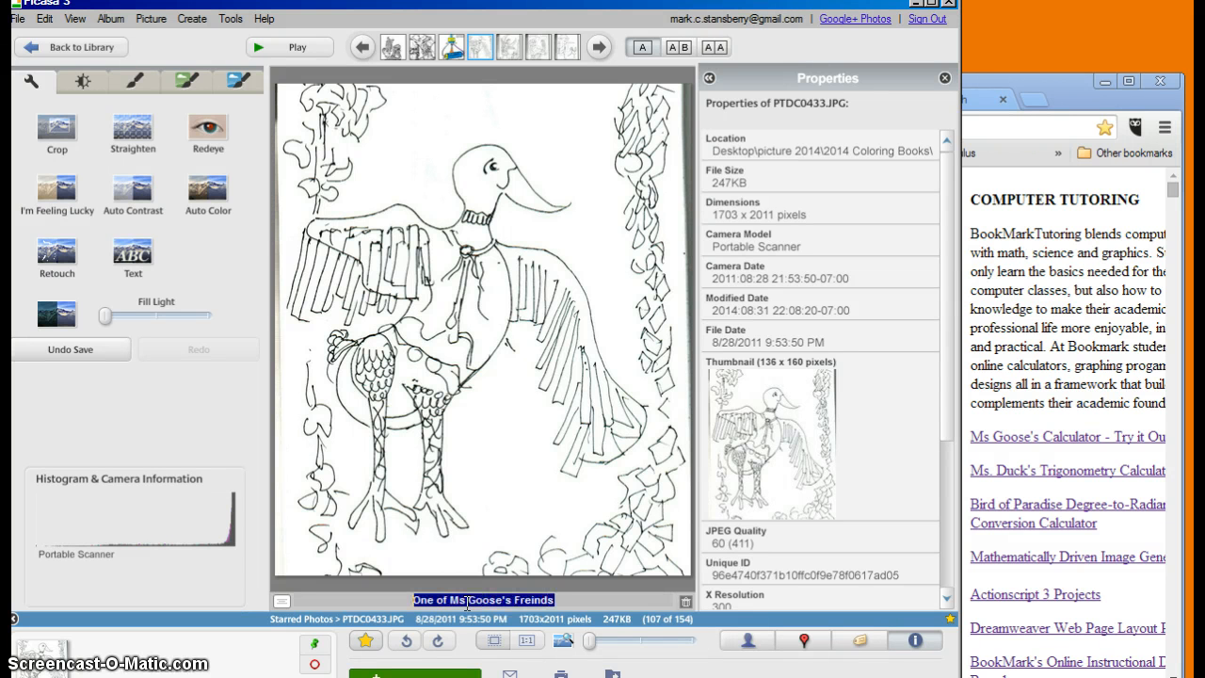
left_click(457, 356)
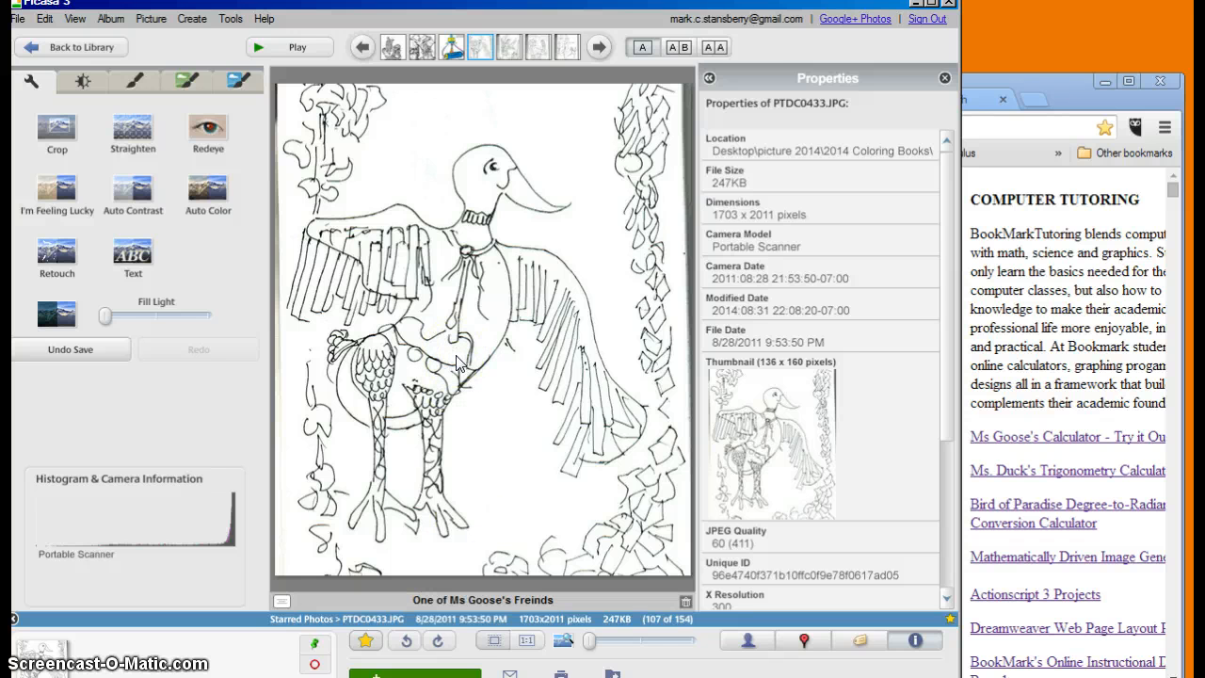
- Look through the following drawings in Starred Photos one by one, up to the crested bird PTDC0451.JPG
left_click(599, 51)
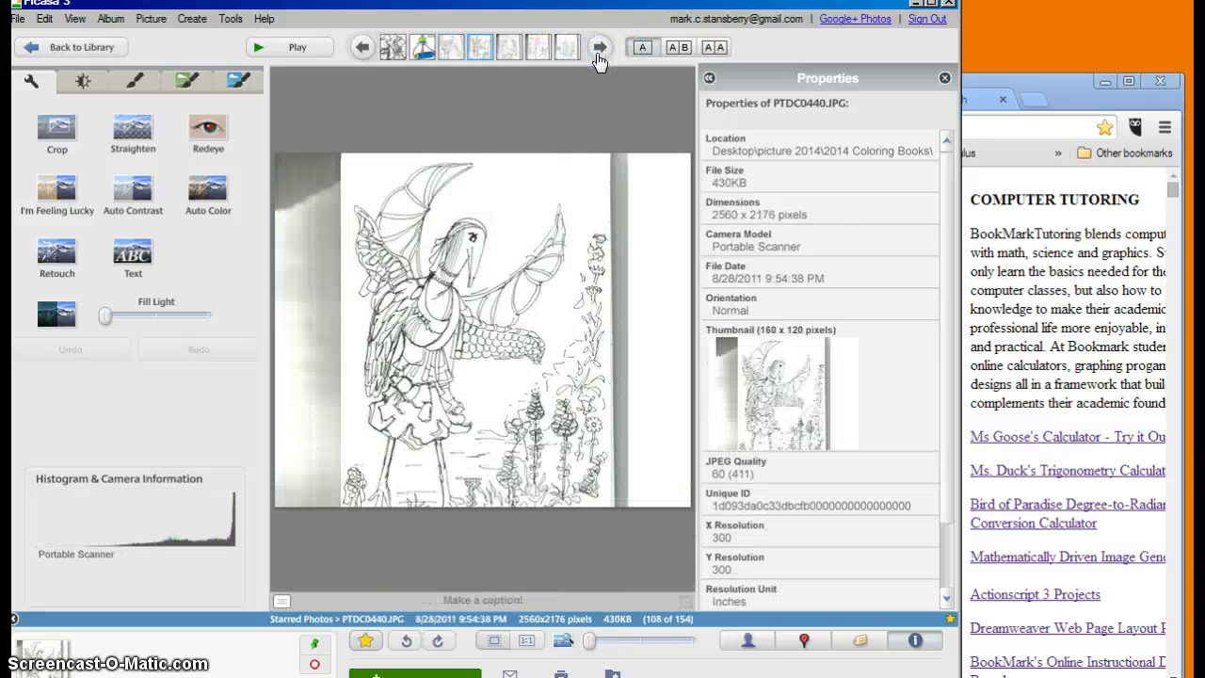
left_click(598, 60)
left_click(598, 60)
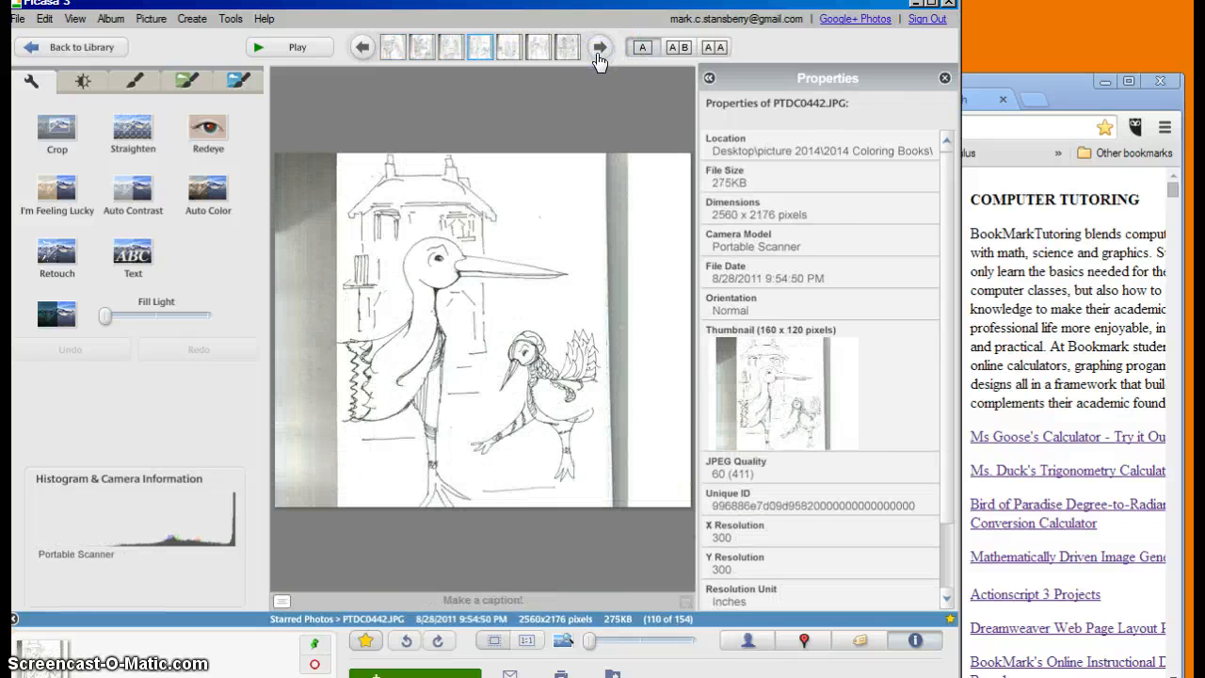
left_click(599, 60)
left_click(599, 60)
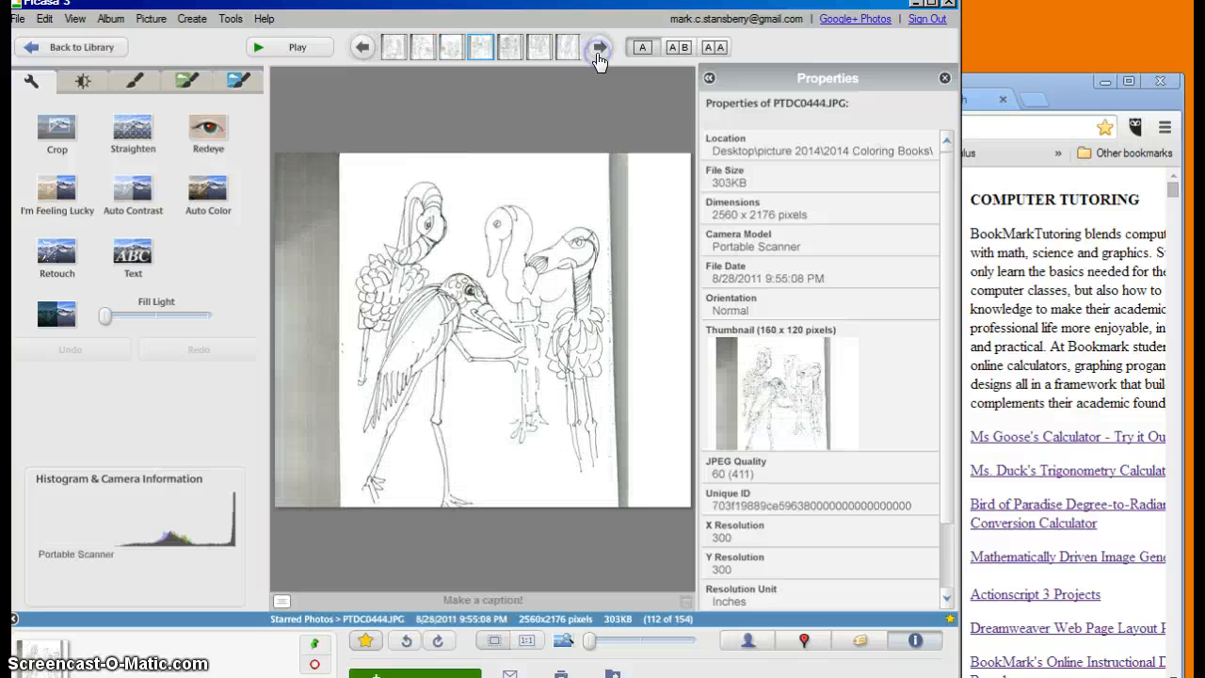
left_click(599, 60)
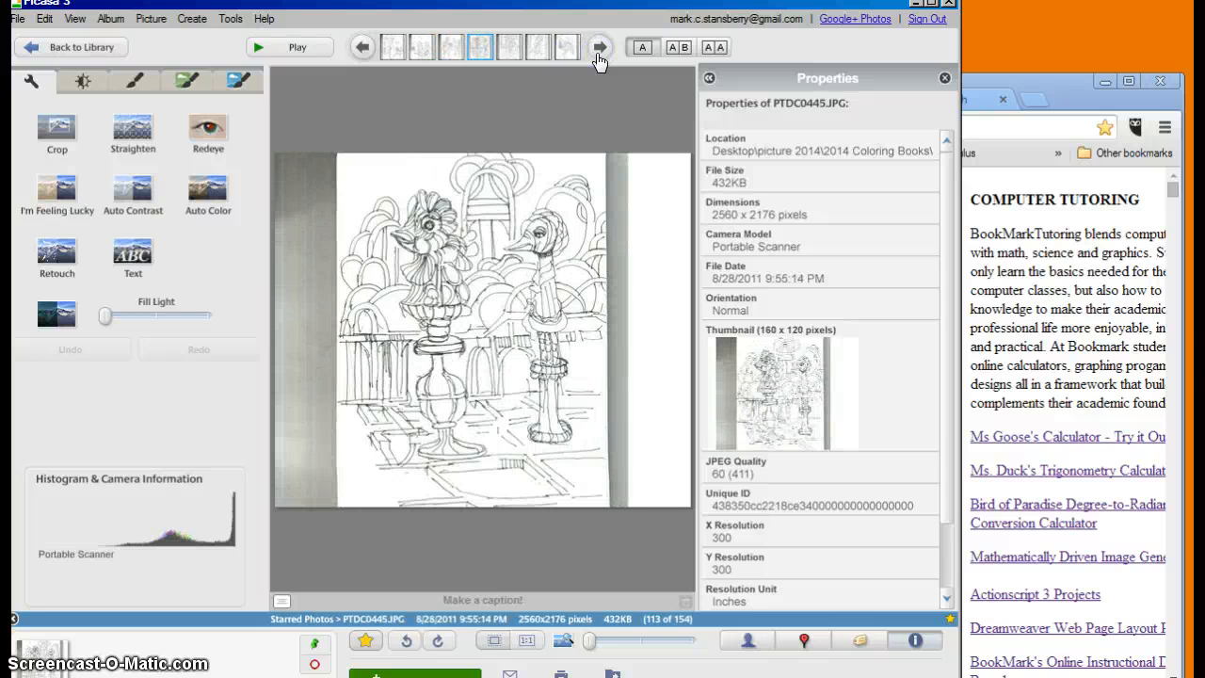
left_click(598, 60)
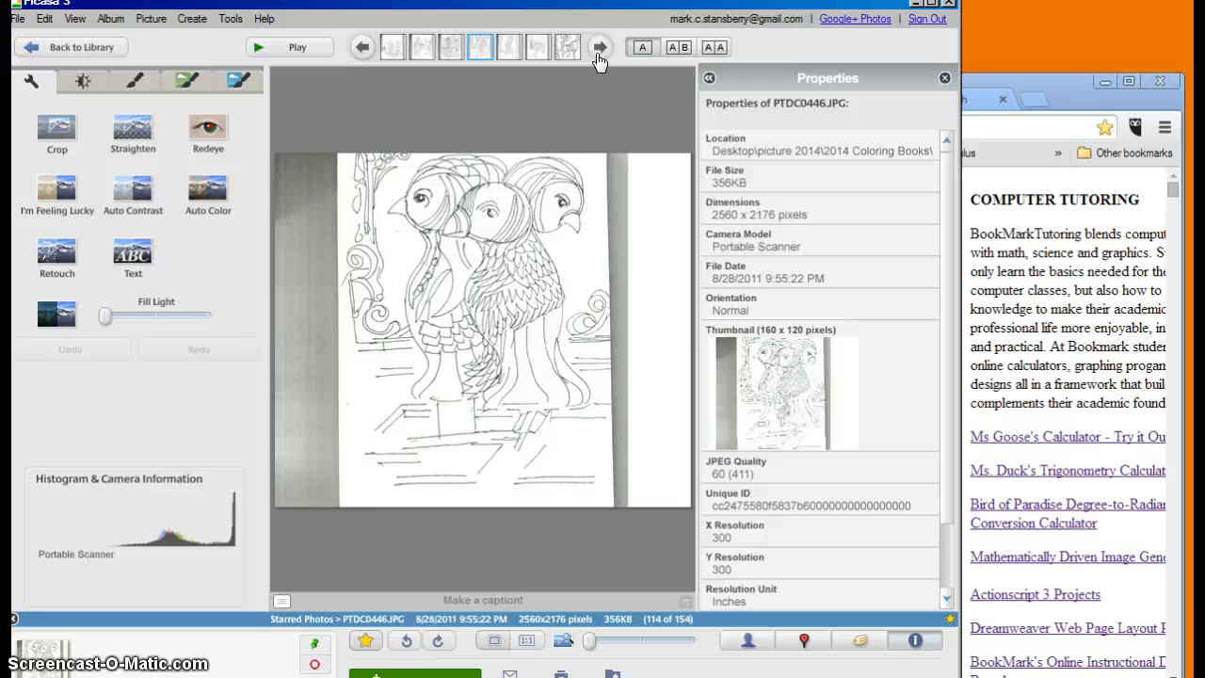
left_click(599, 60)
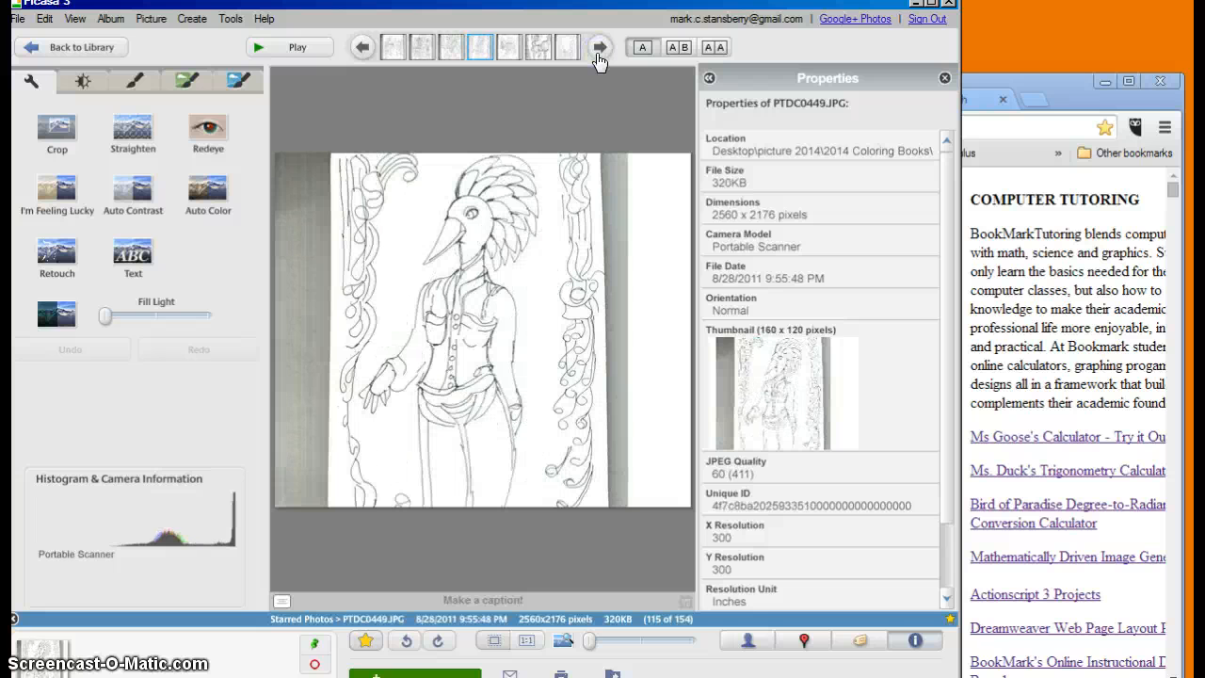
left_click(599, 60)
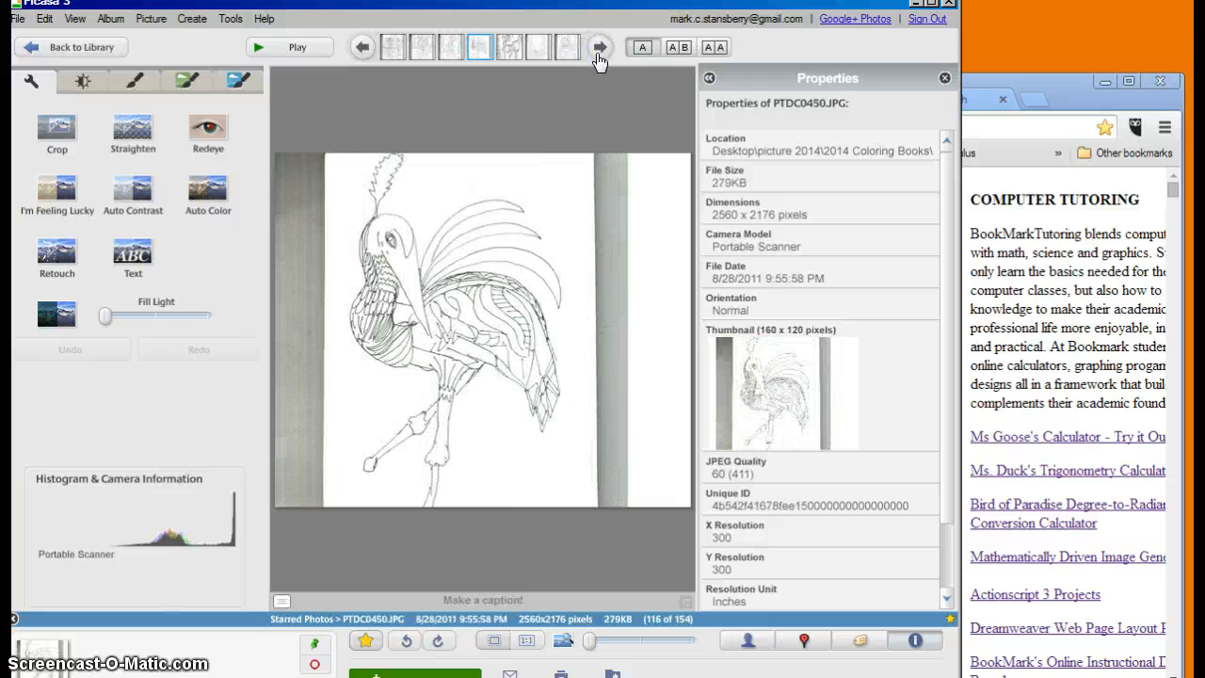
left_click(599, 60)
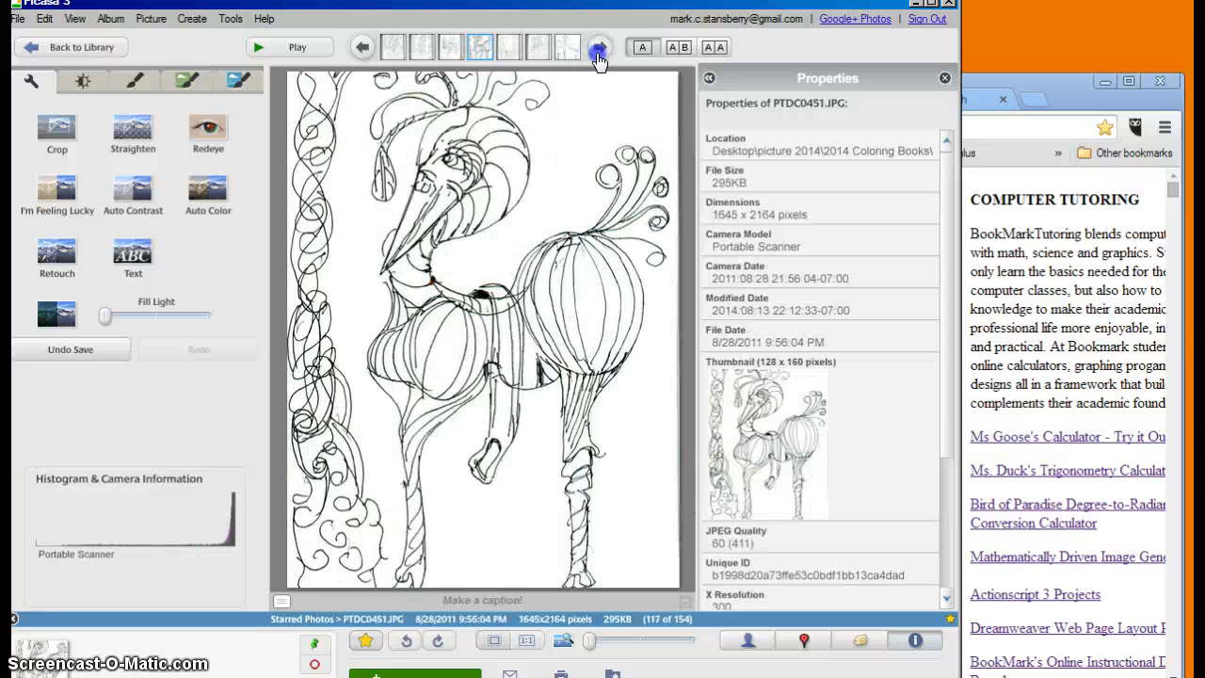
- Continue viewing the scanned drawings from PTDC0451.JPG to PTDC0421.JPG, the girl beside the long-necked bird, going back briefly to the penguins
left_click(598, 60)
left_click(598, 60)
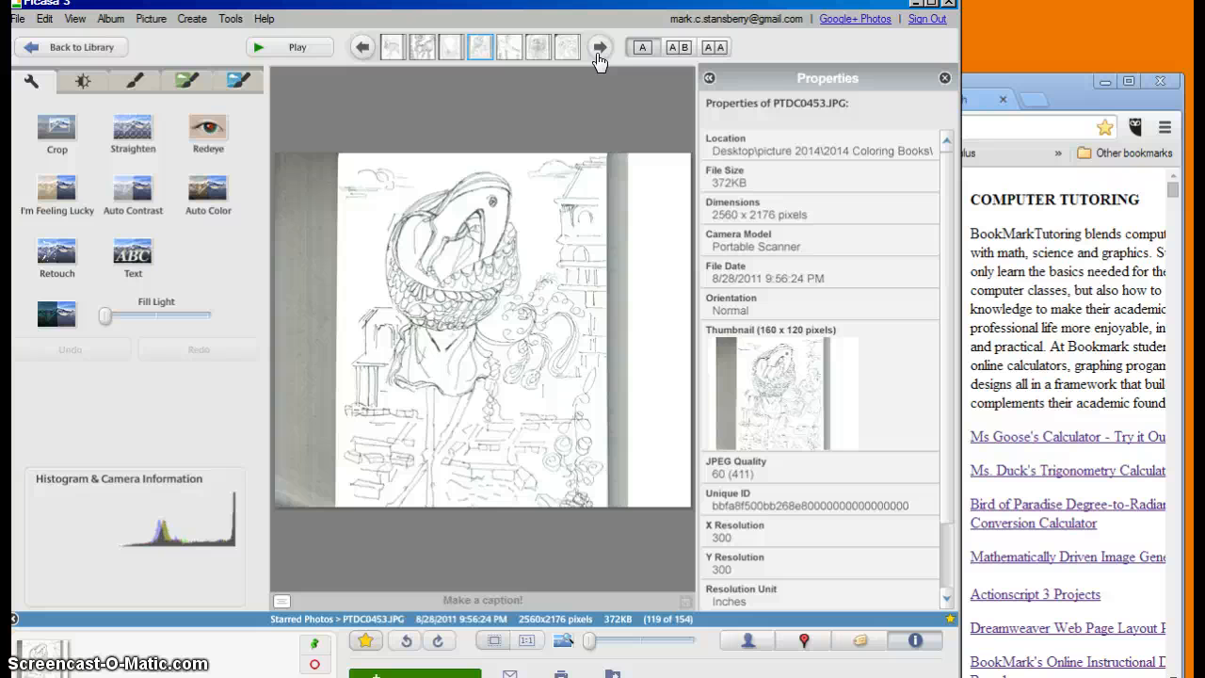
left_click(599, 47)
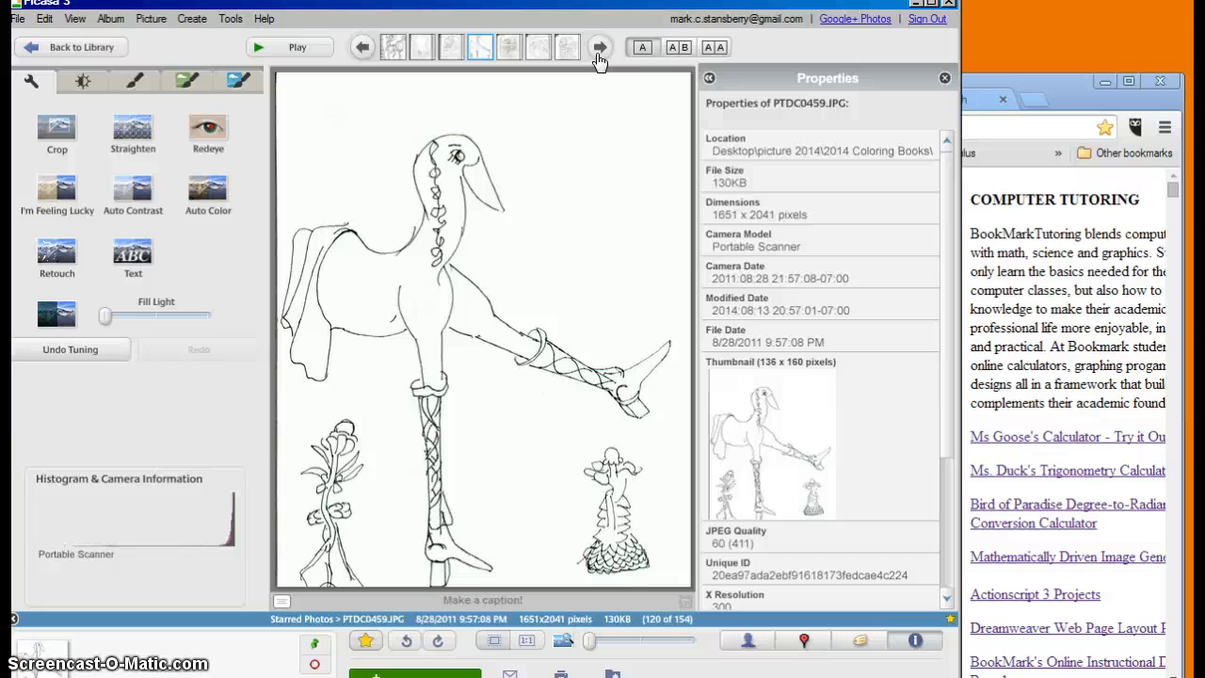
left_click(599, 47)
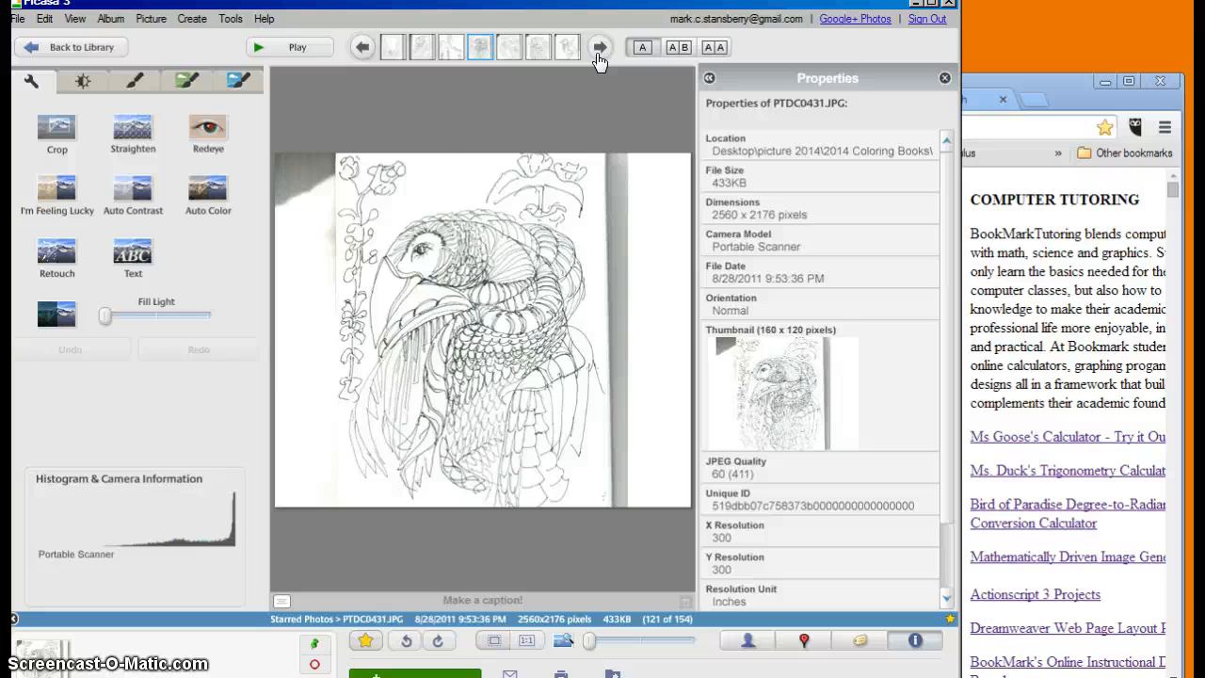
left_click(598, 49)
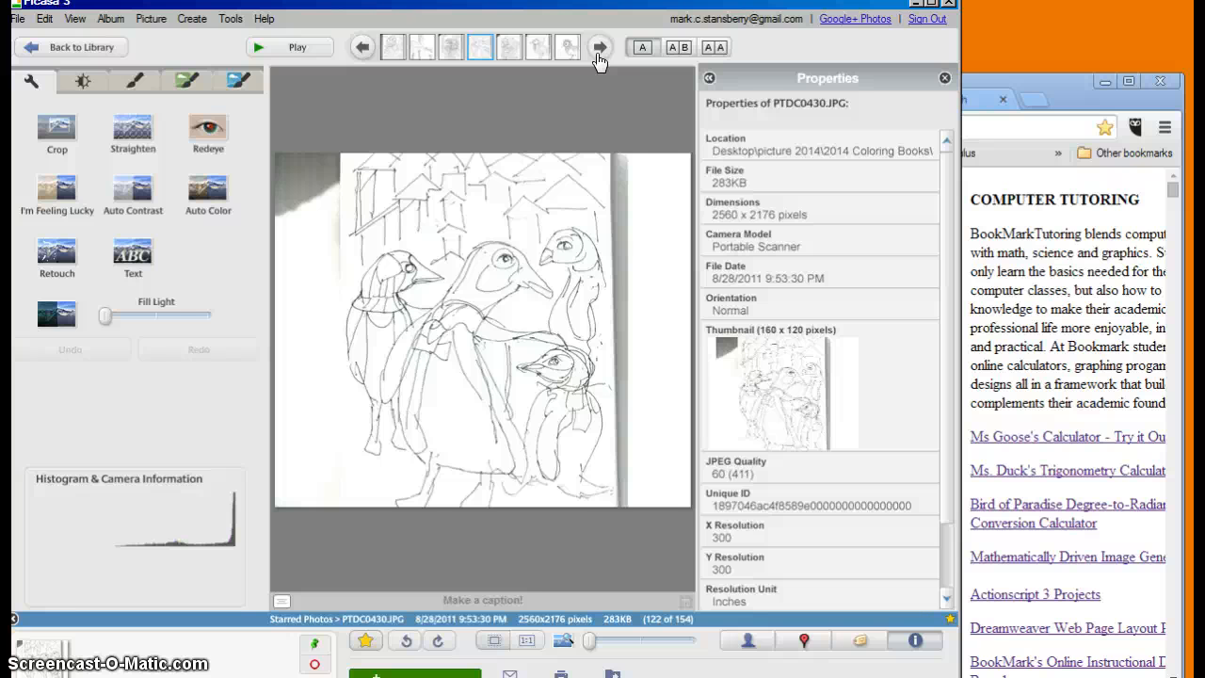
left_click(598, 48)
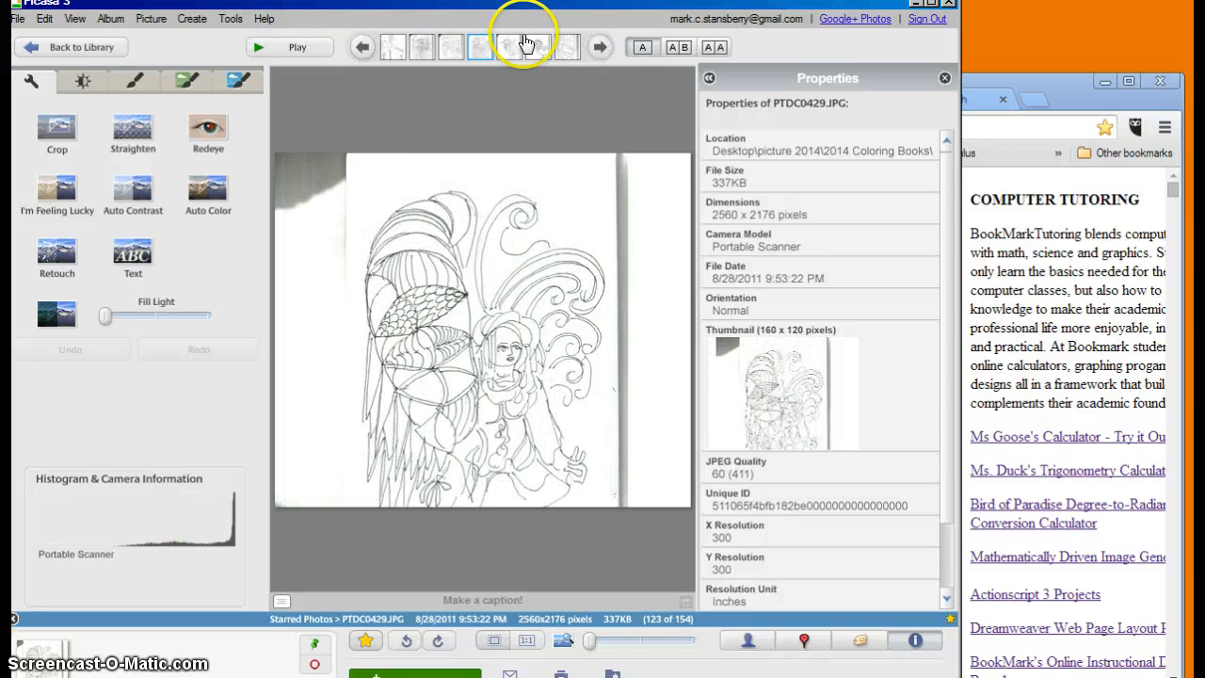
left_click(362, 48)
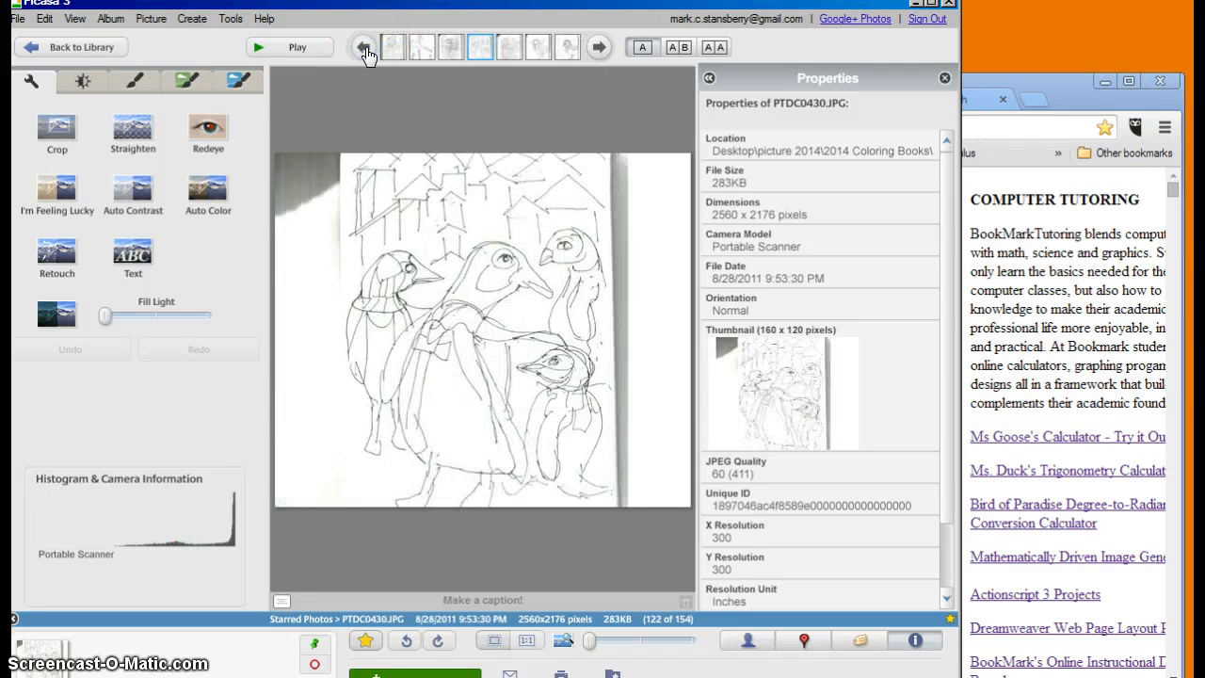
left_click(597, 49)
left_click(596, 49)
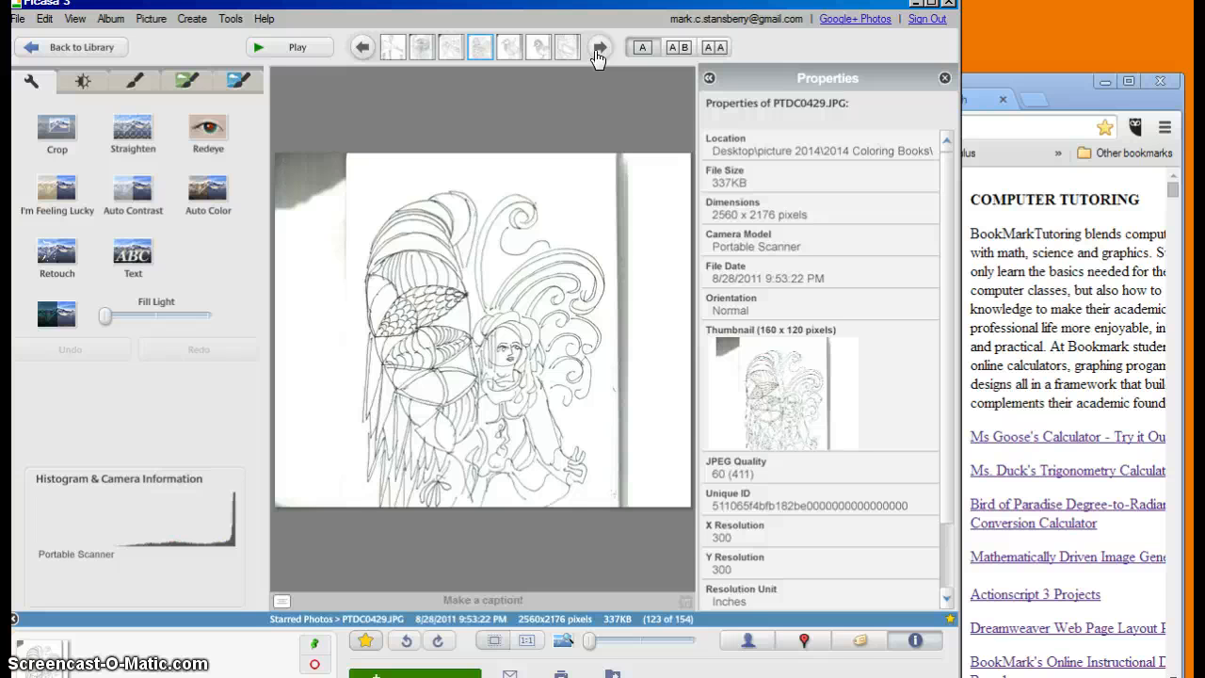
left_click(596, 51)
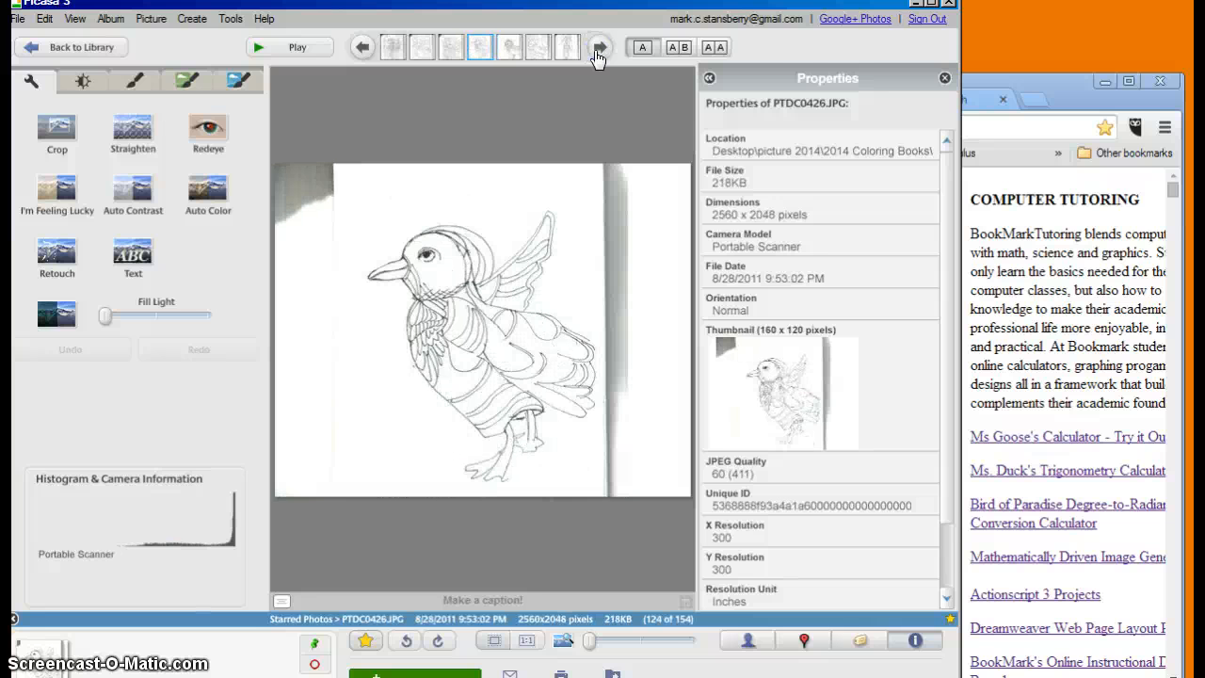
left_click(596, 51)
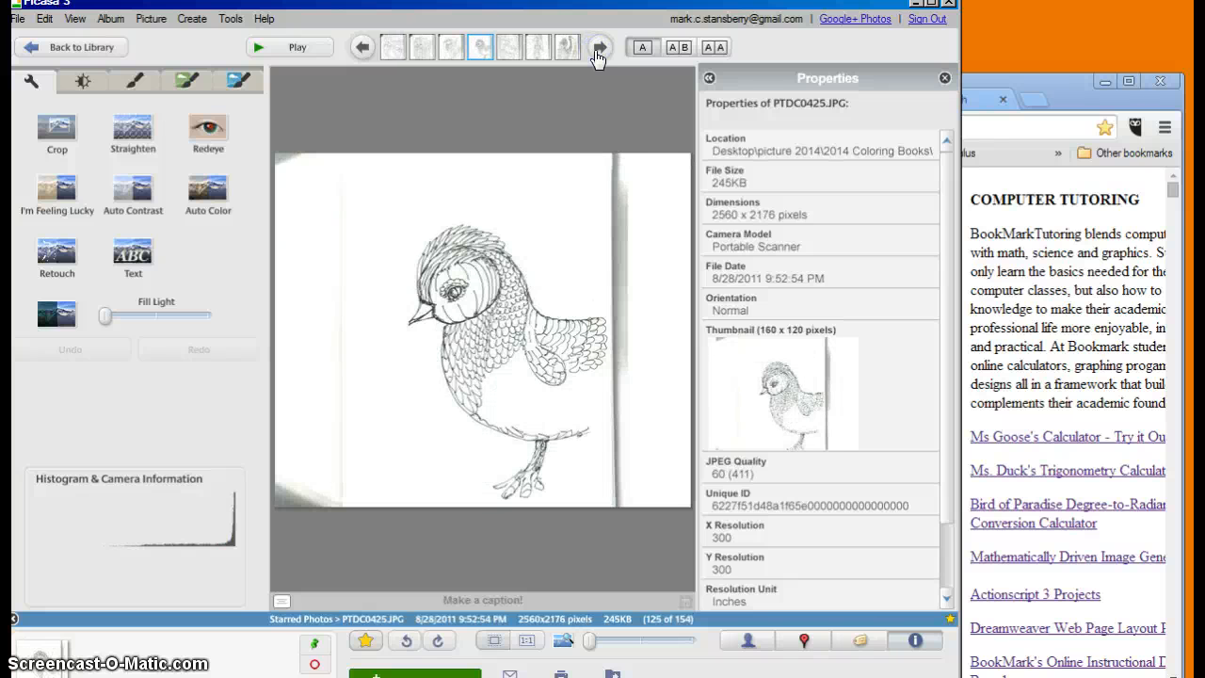
left_click(596, 52)
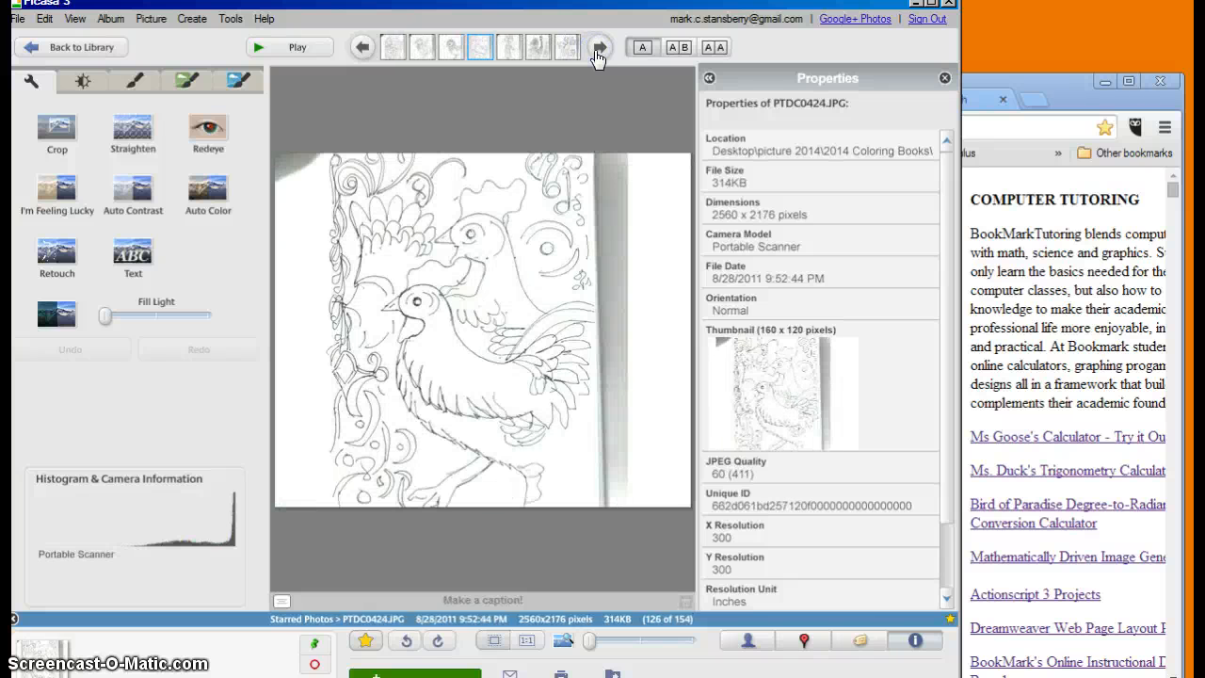
left_click(596, 52)
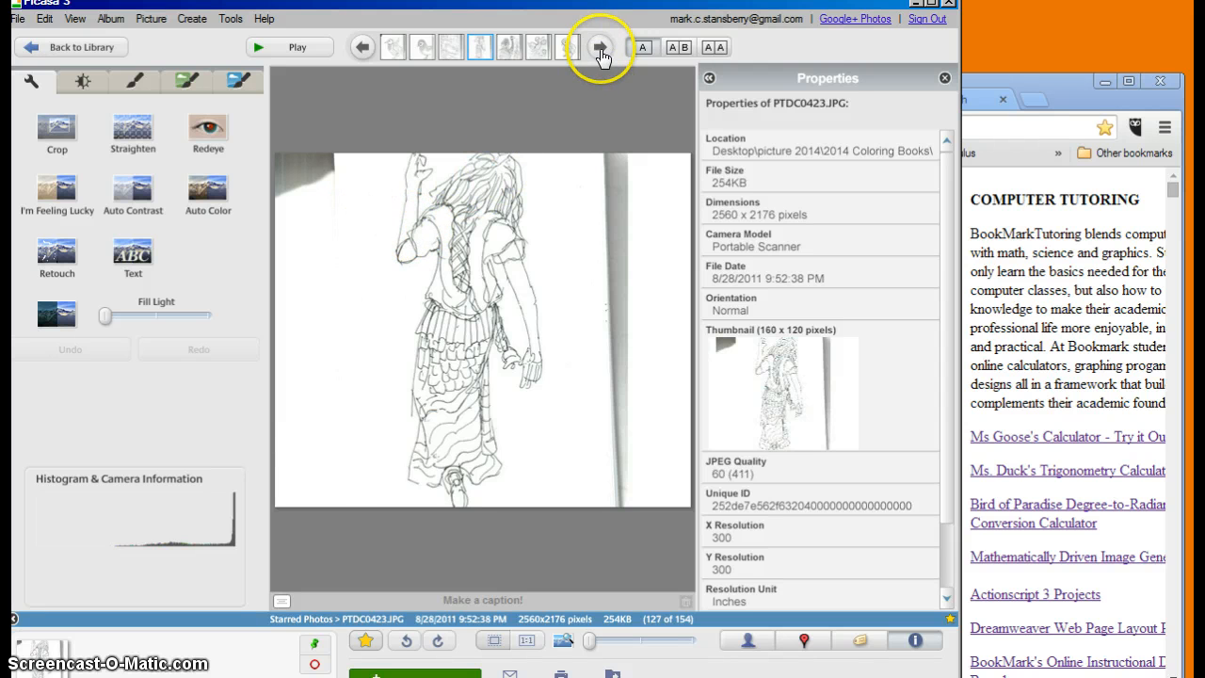
left_click(599, 49)
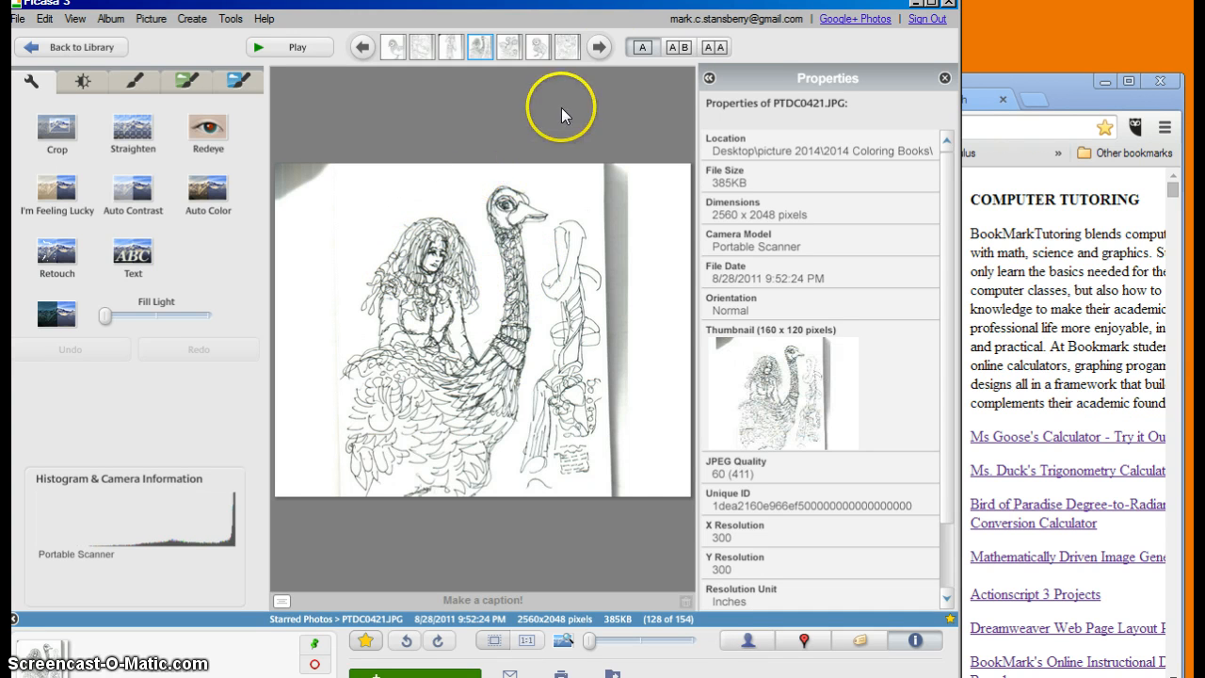
- Advance through the remaining bird and angel drawings to PTDC0394.JPG, the girl with the large parrot
left_click(600, 58)
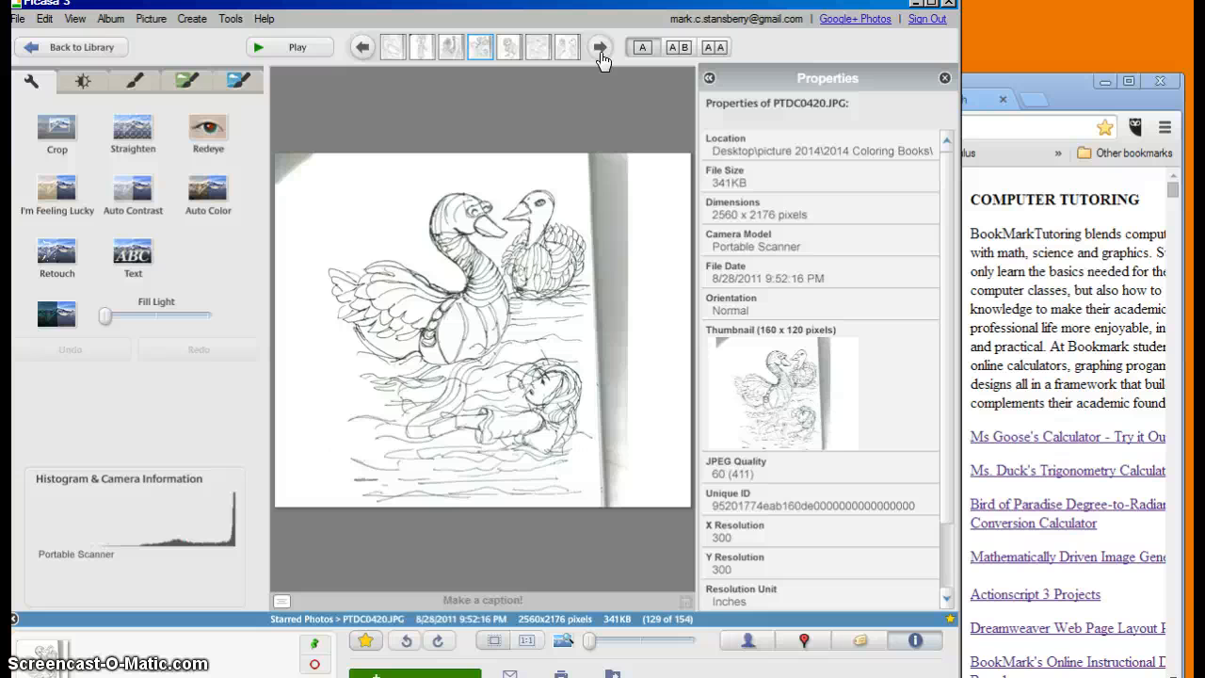
left_click(600, 59)
left_click(601, 58)
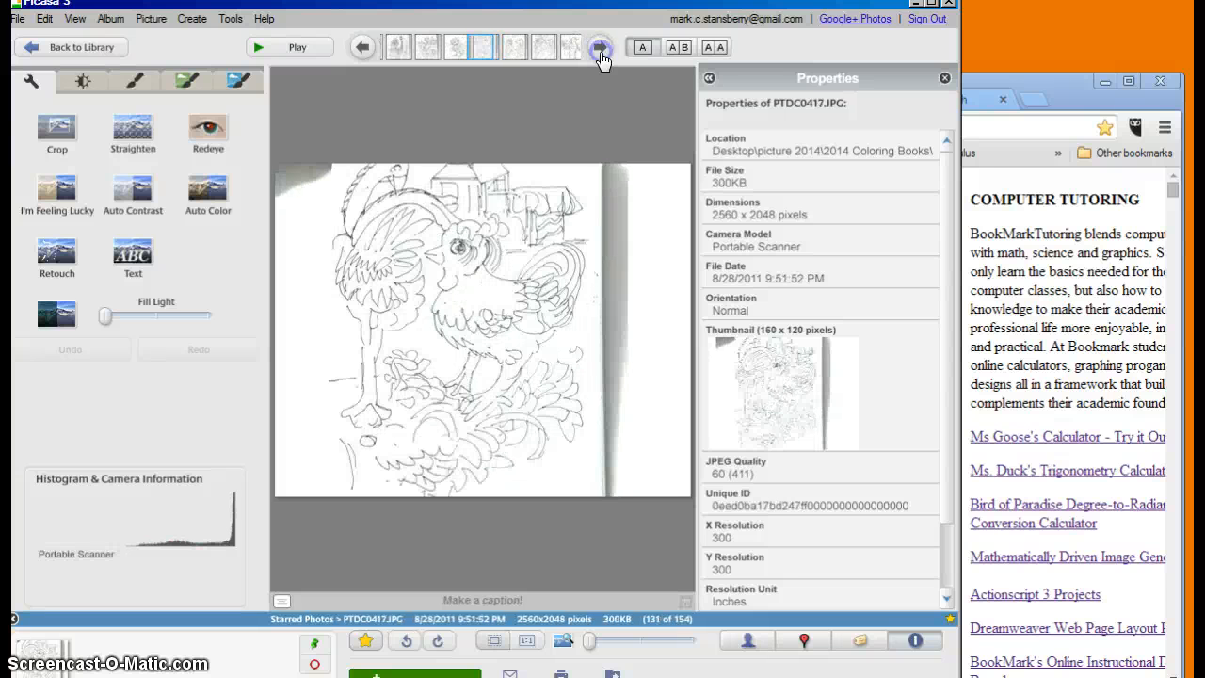
left_click(601, 58)
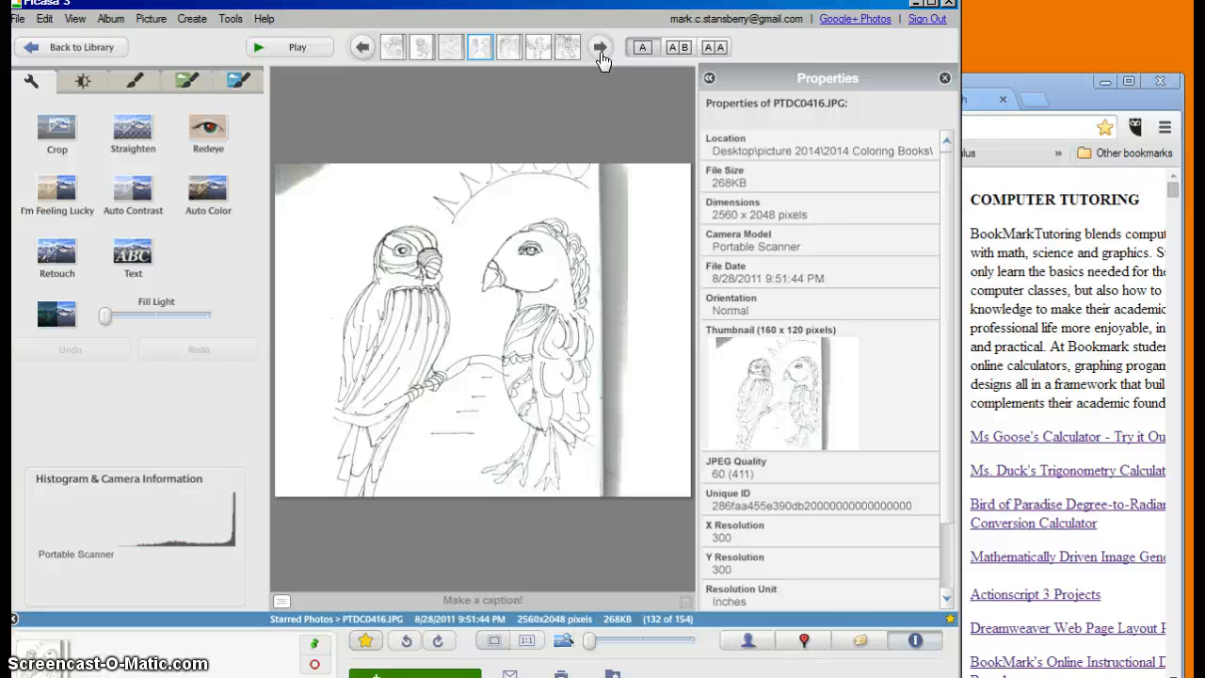
left_click(600, 48)
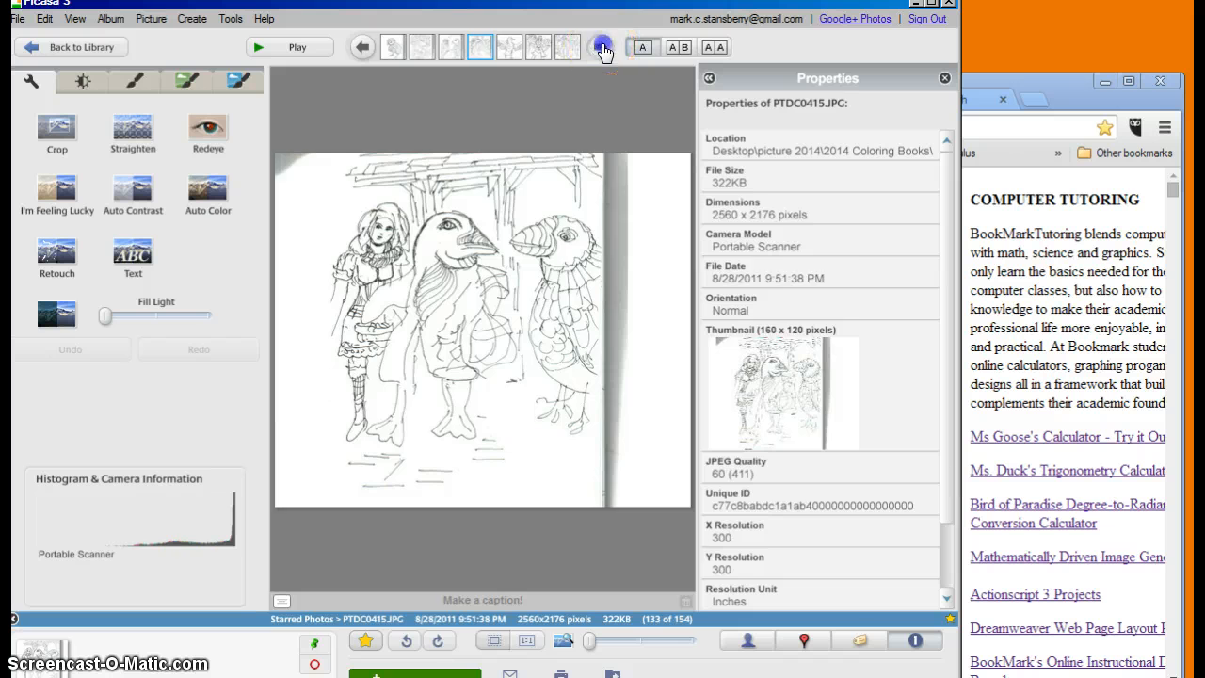
left_click(603, 49)
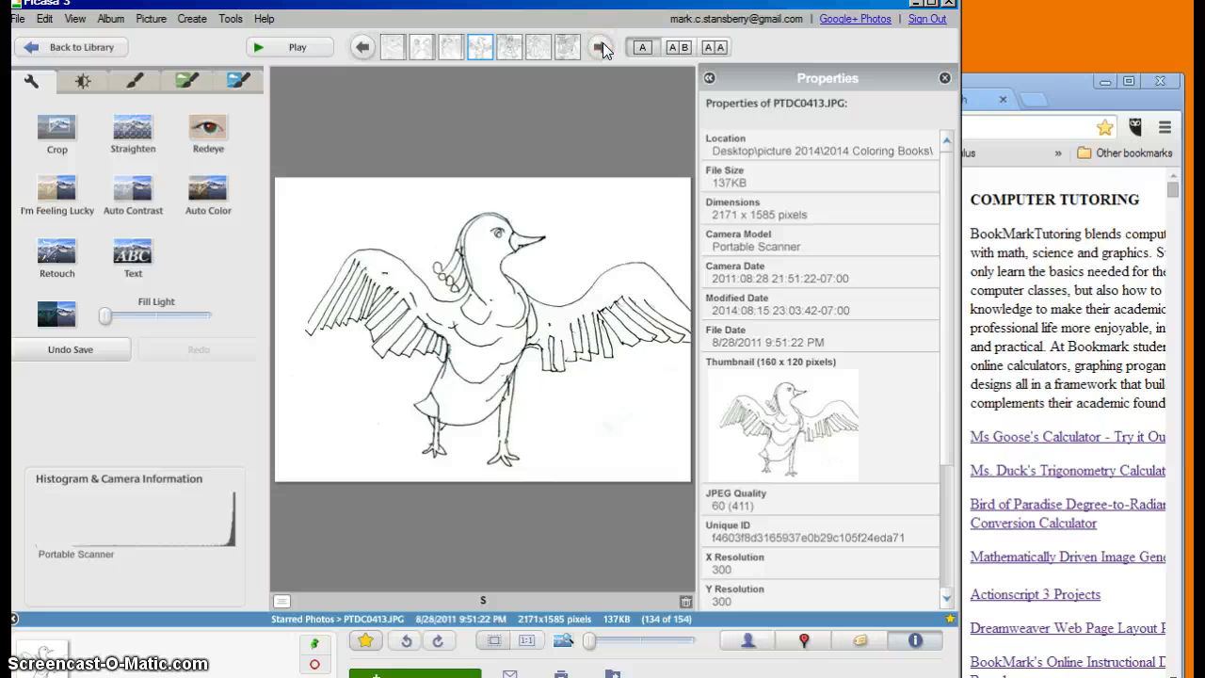
left_click(601, 48)
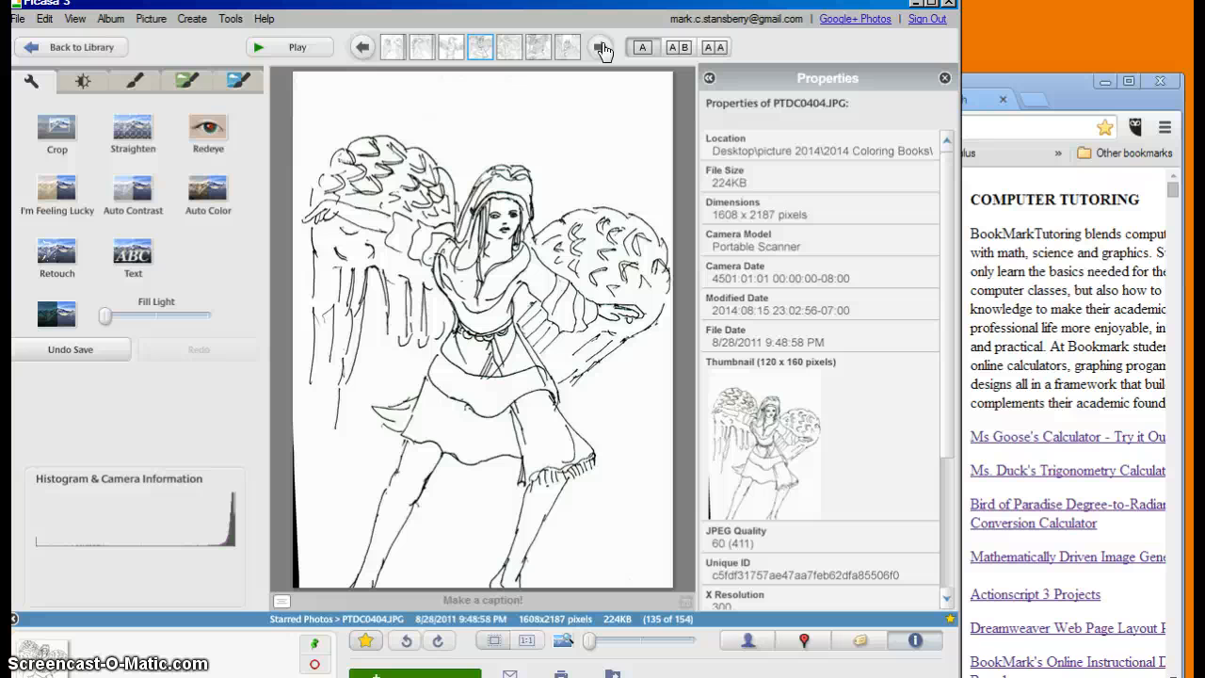
left_click(600, 48)
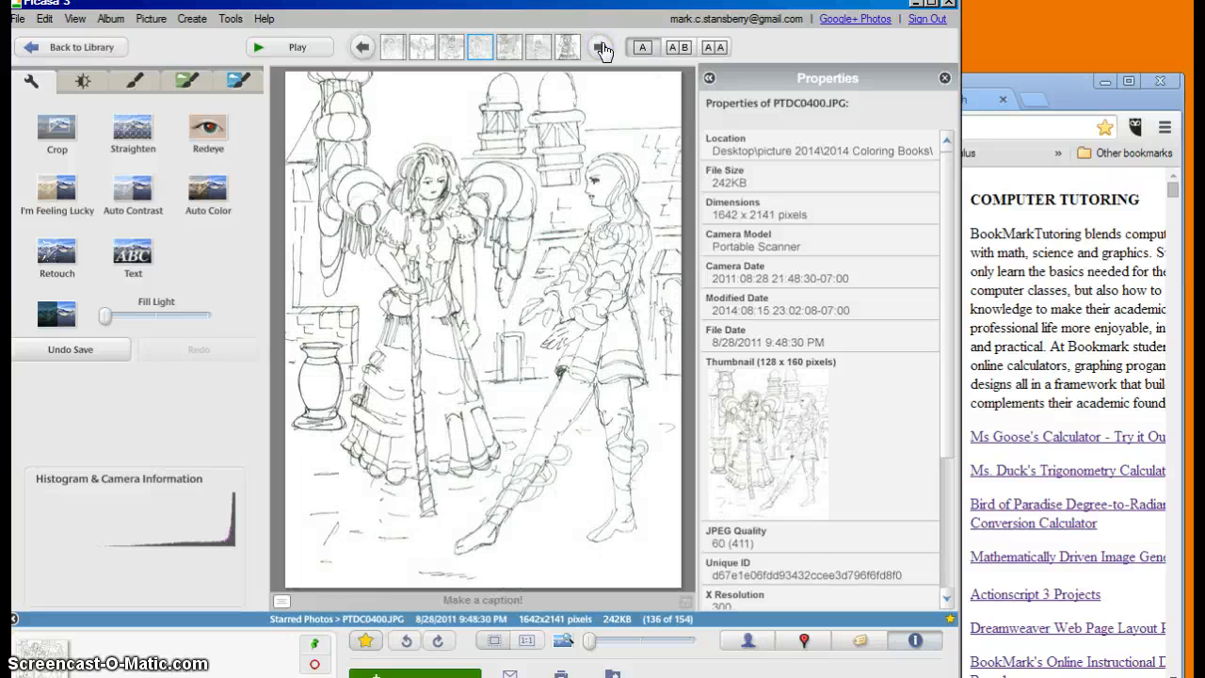
left_click(600, 48)
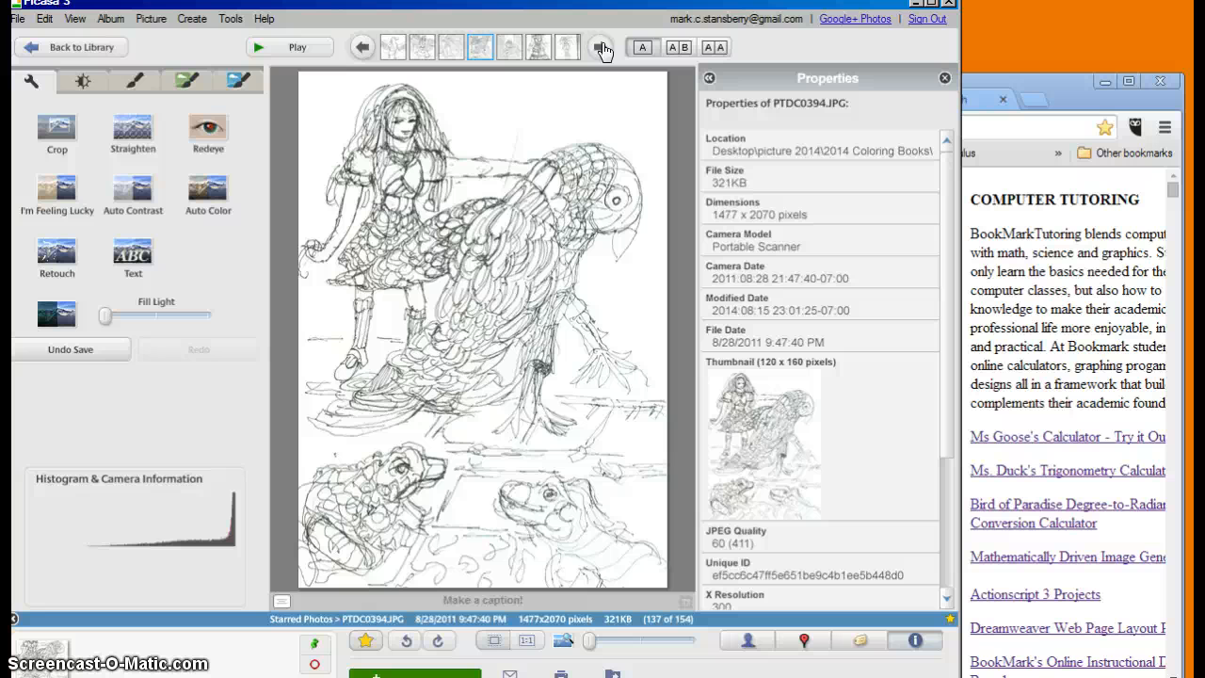
- Caption the girl-and-parrot drawing PTDC0394.JPG "Sally Tells Mr. Parrot its time to leave the party"
left_click(482, 599)
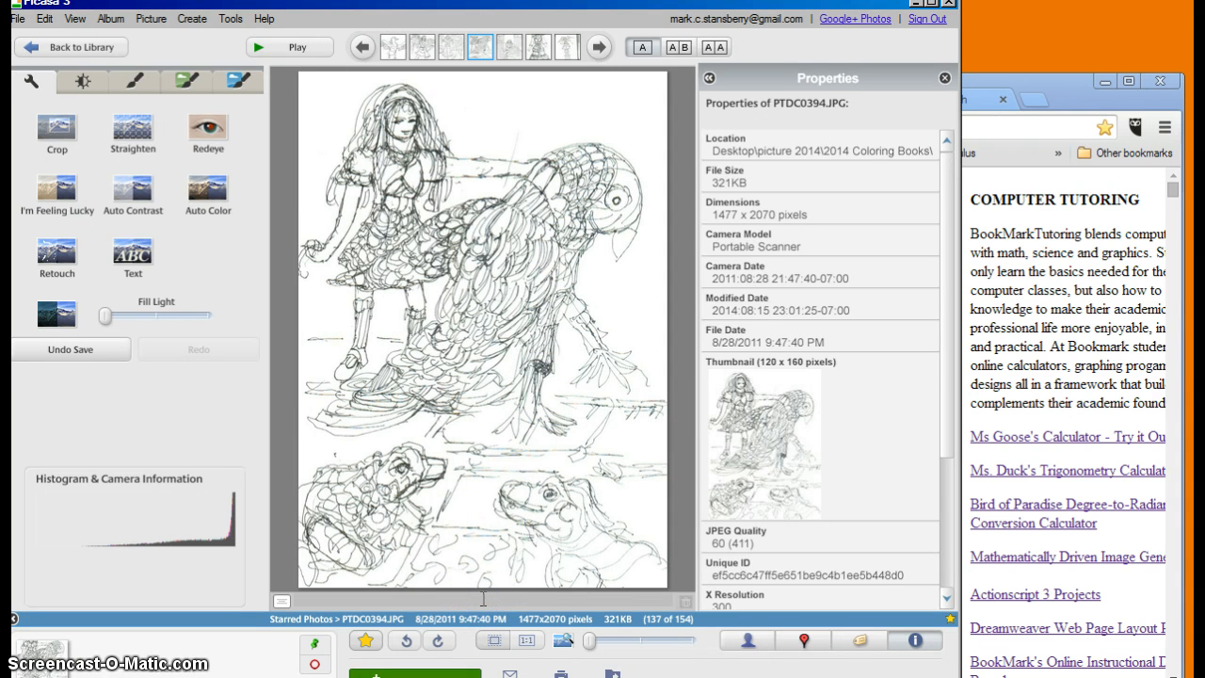
left_click(524, 356)
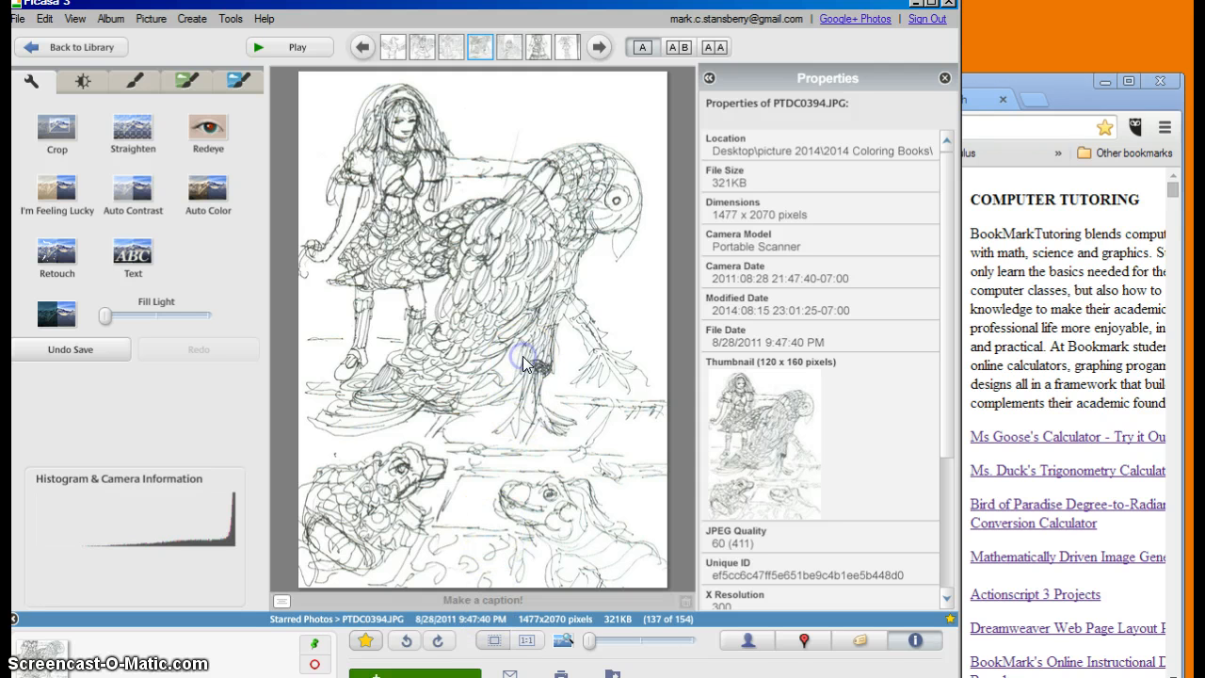
left_click(514, 603)
type("Sail")
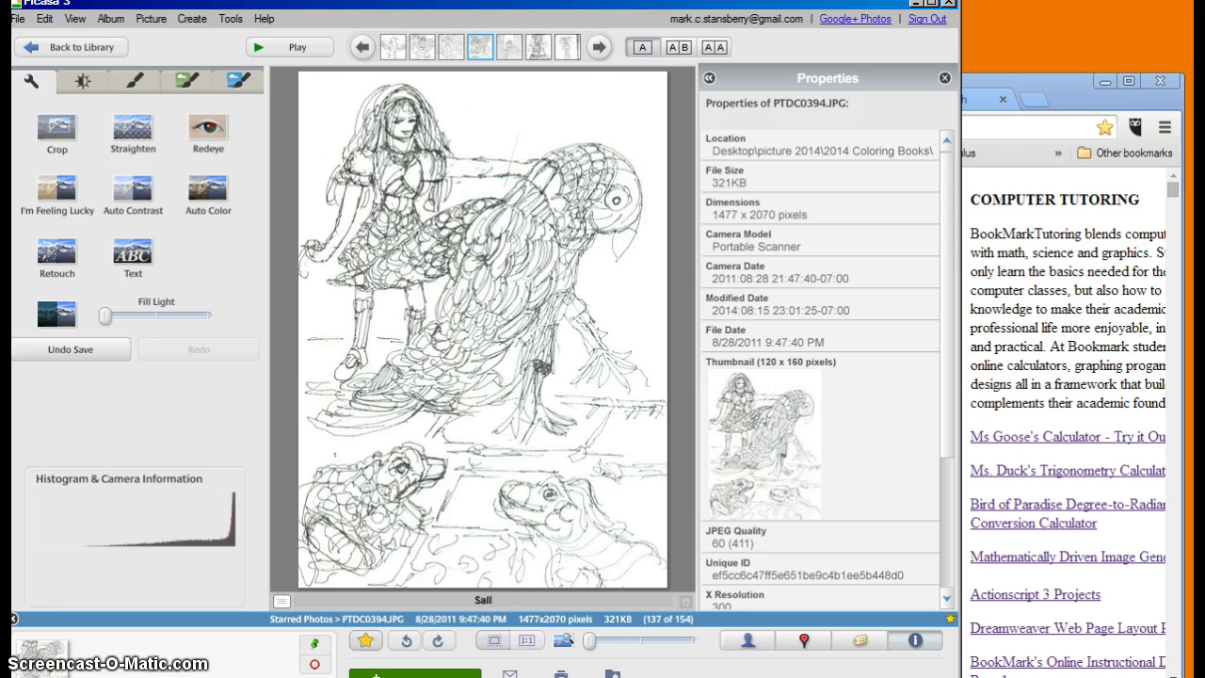
key("BackSpace")
key("BackSpace")
key("BackSpace")
key("BackSpace")
type("Sailt")
type(" Tells Mr. Parro")
type("t its time")
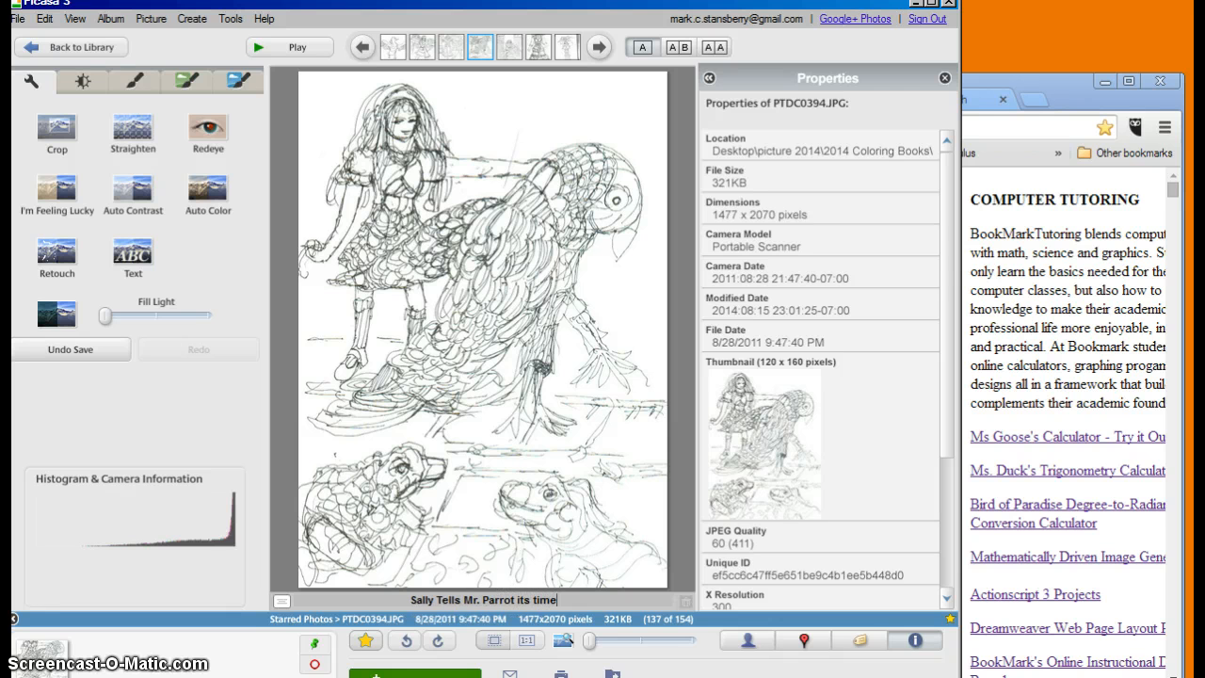
type(" to leave ")
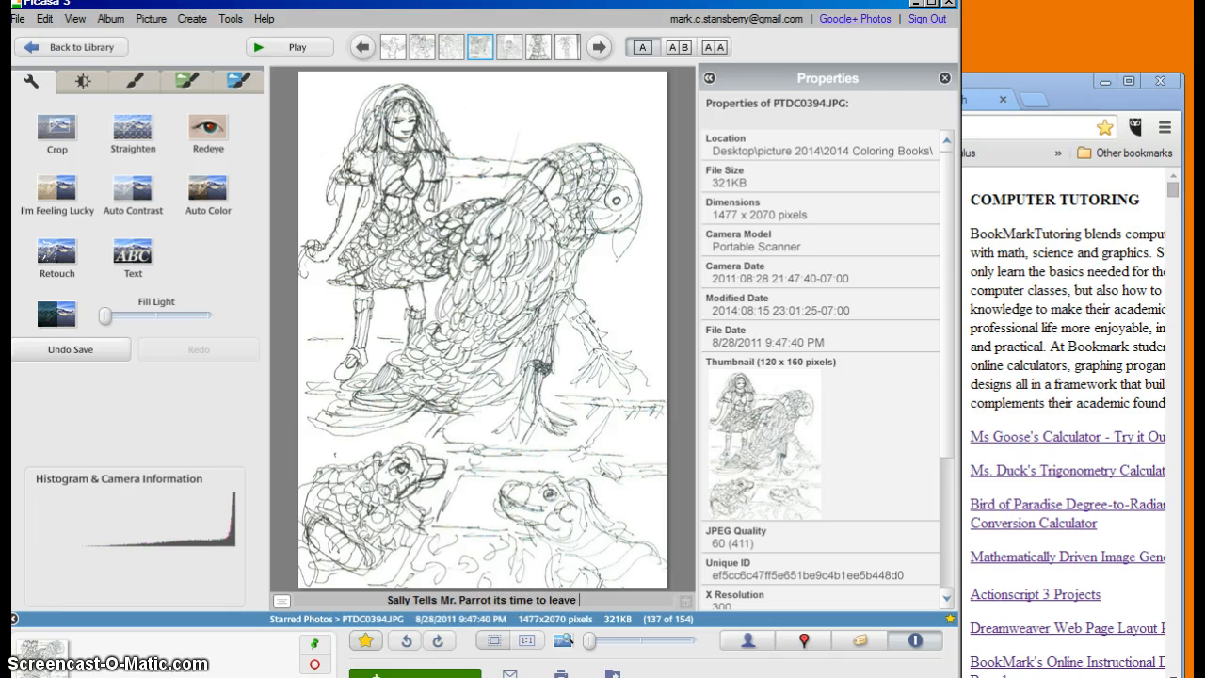
type("the party")
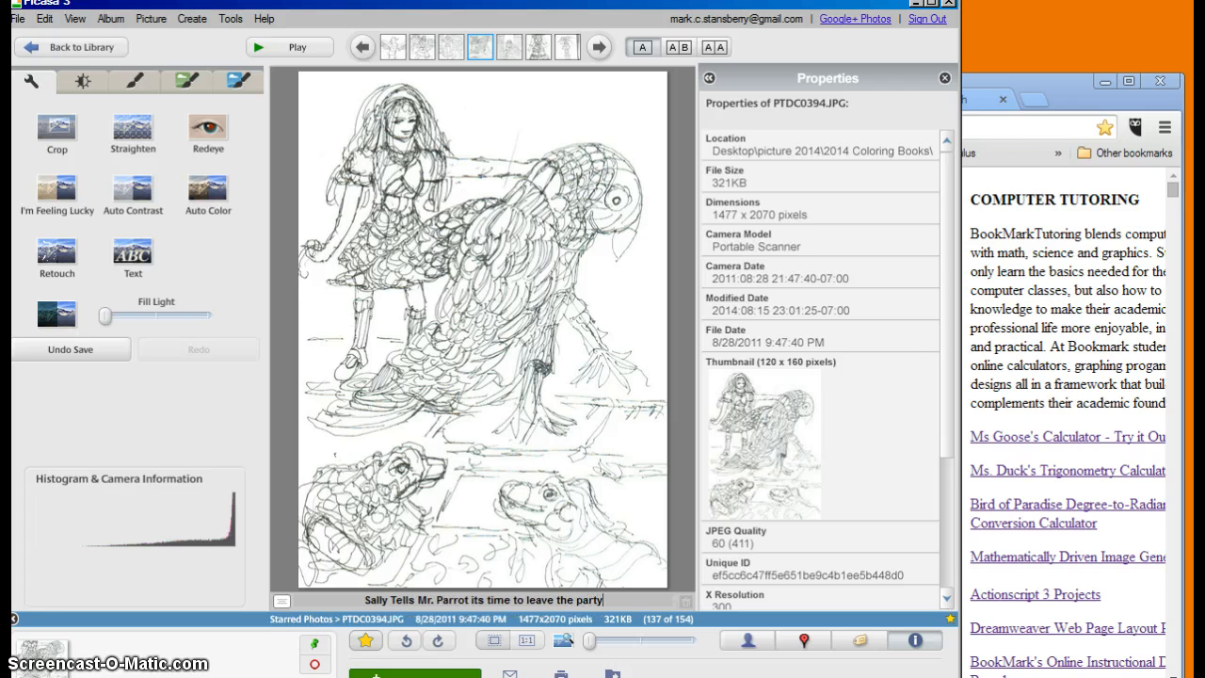
- Extend the parrot drawing's caption with ". You are too tired to dr" and save it
type(". Y")
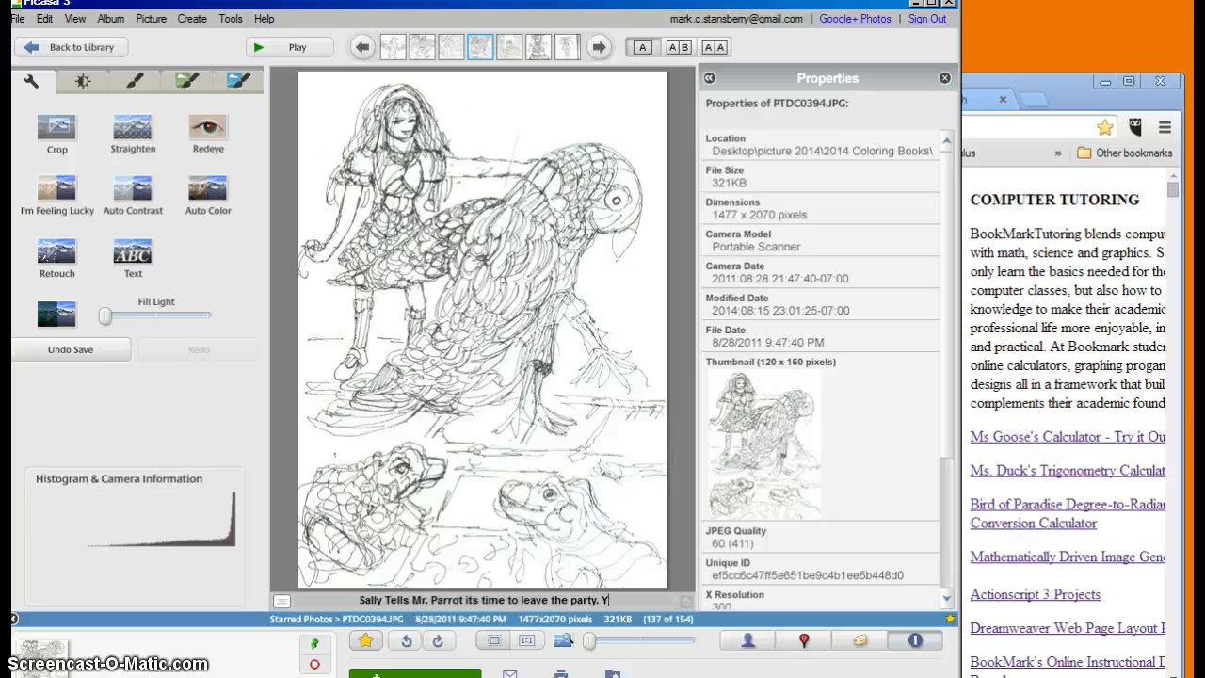
type("ou are ")
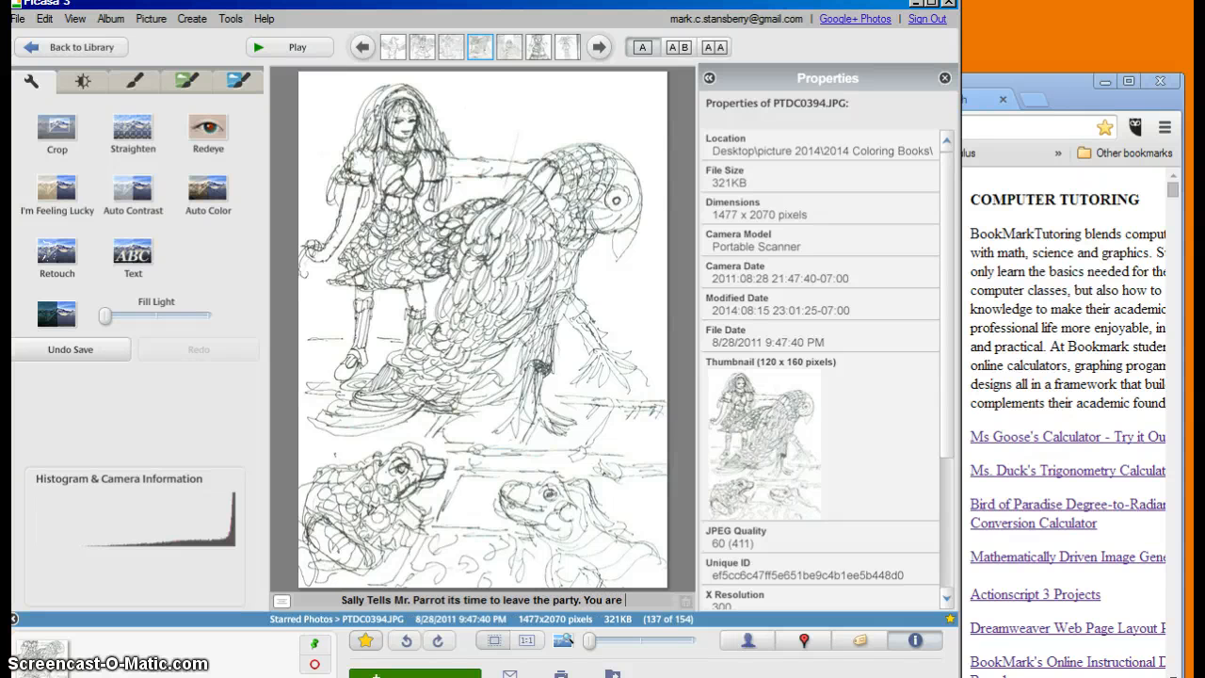
type("too tired")
key("BackSpace")
key("BackSpace")
key("BackSpace")
key("BackSpace")
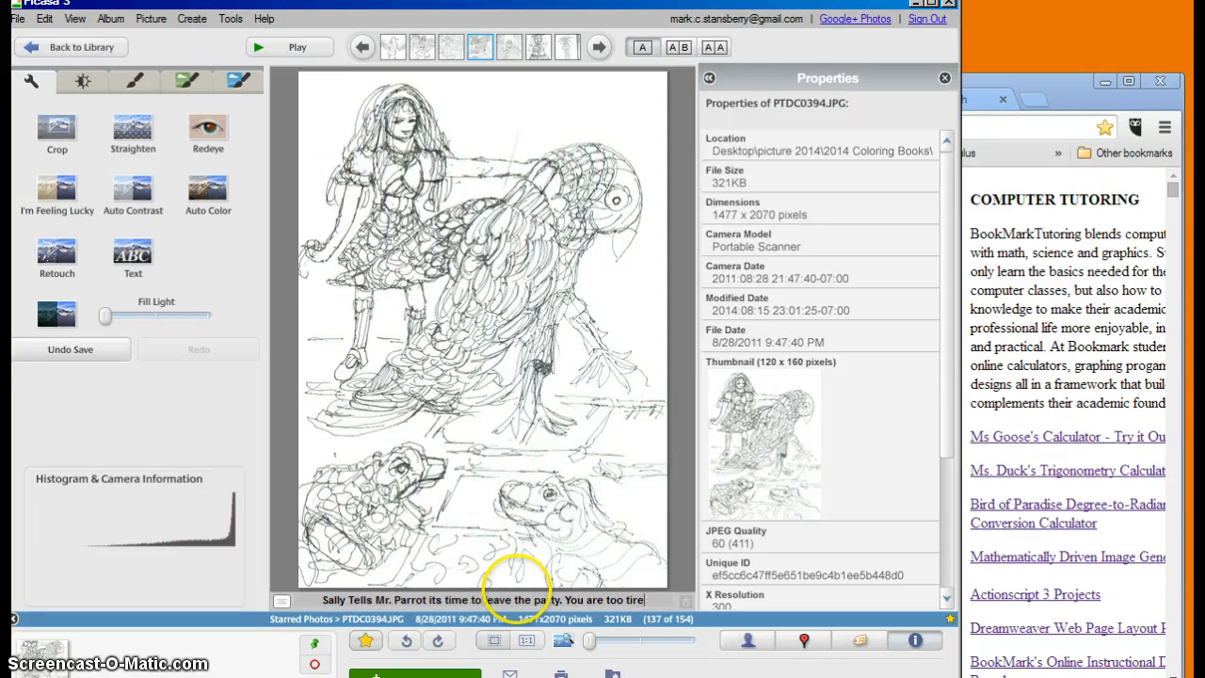
type("ired to")
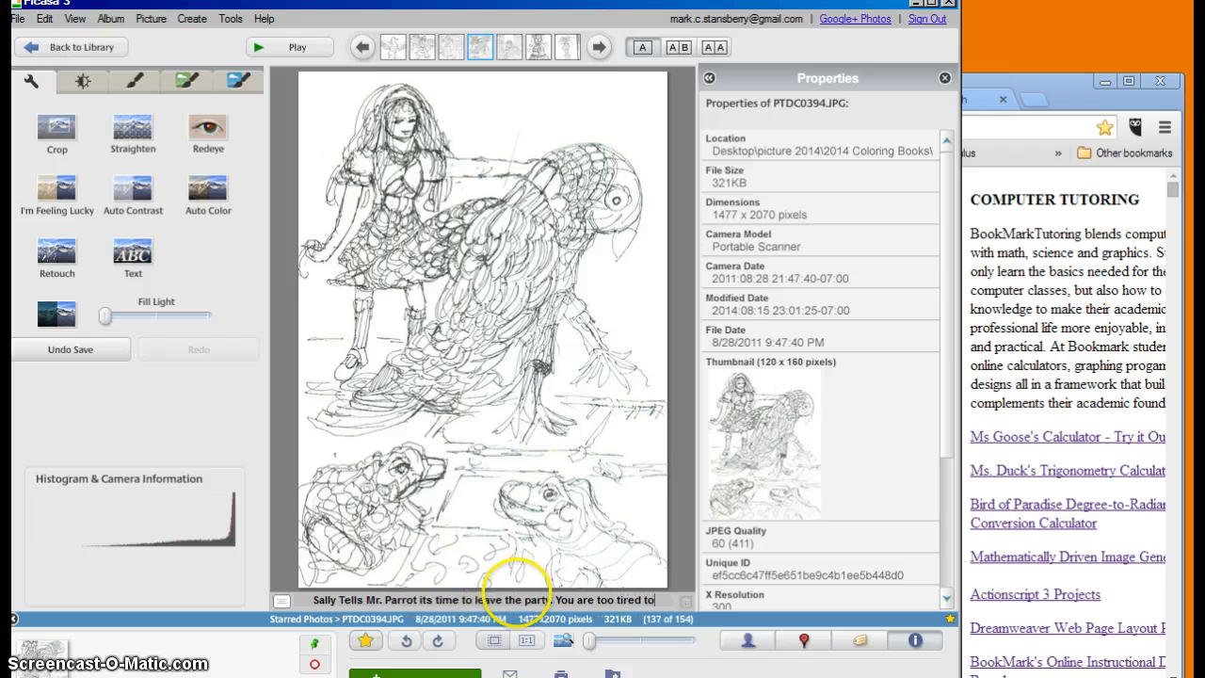
type(" dreiv")
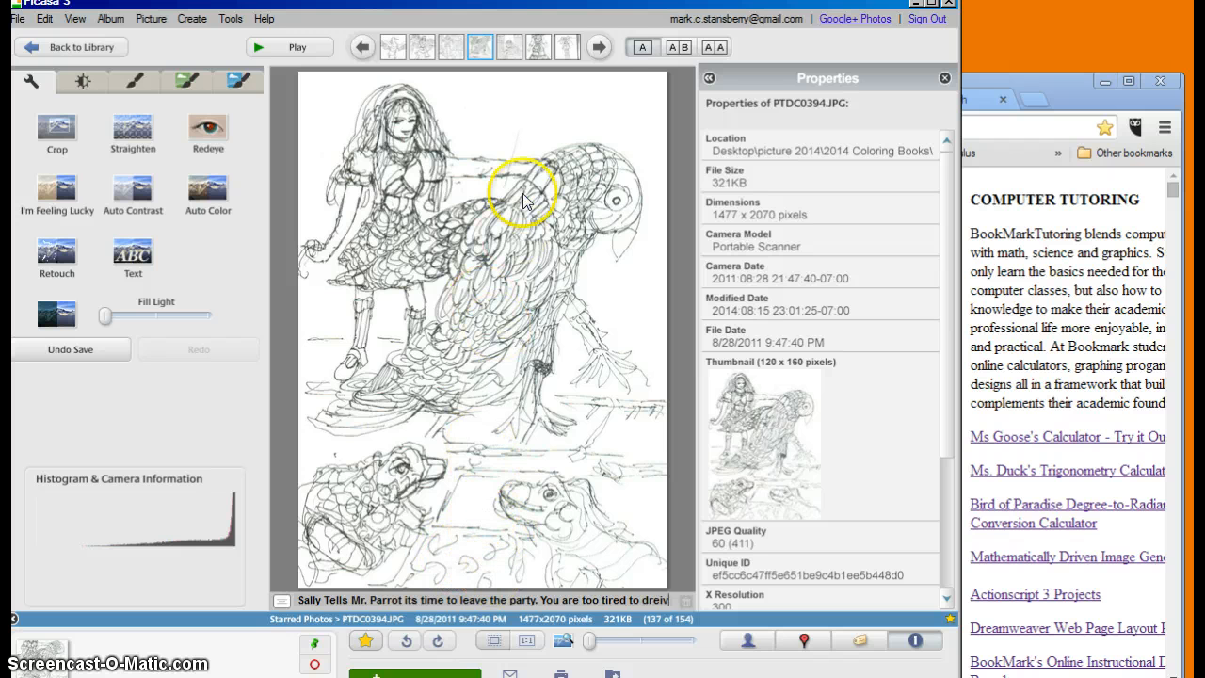
left_click(601, 55)
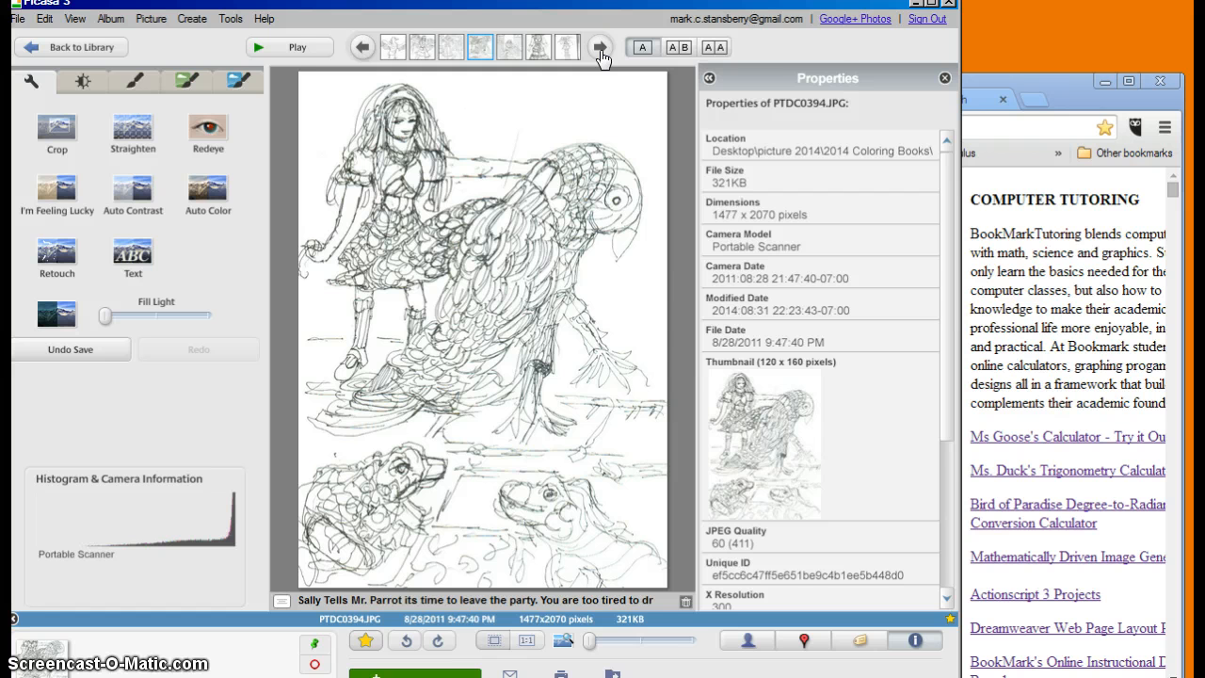
- Move on to PTDC0383.JPG, go back to check the caption stored on PTDC0394.JPG, and return to PTDC0383.JPG
left_click(602, 54)
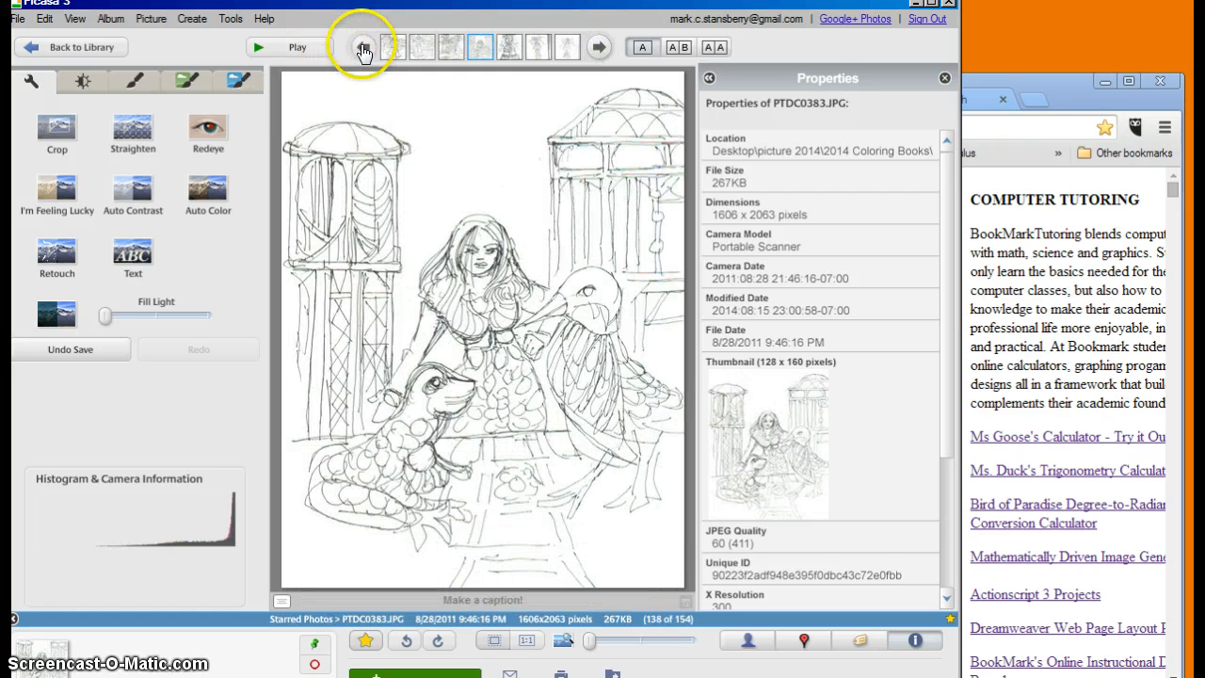
left_click(363, 55)
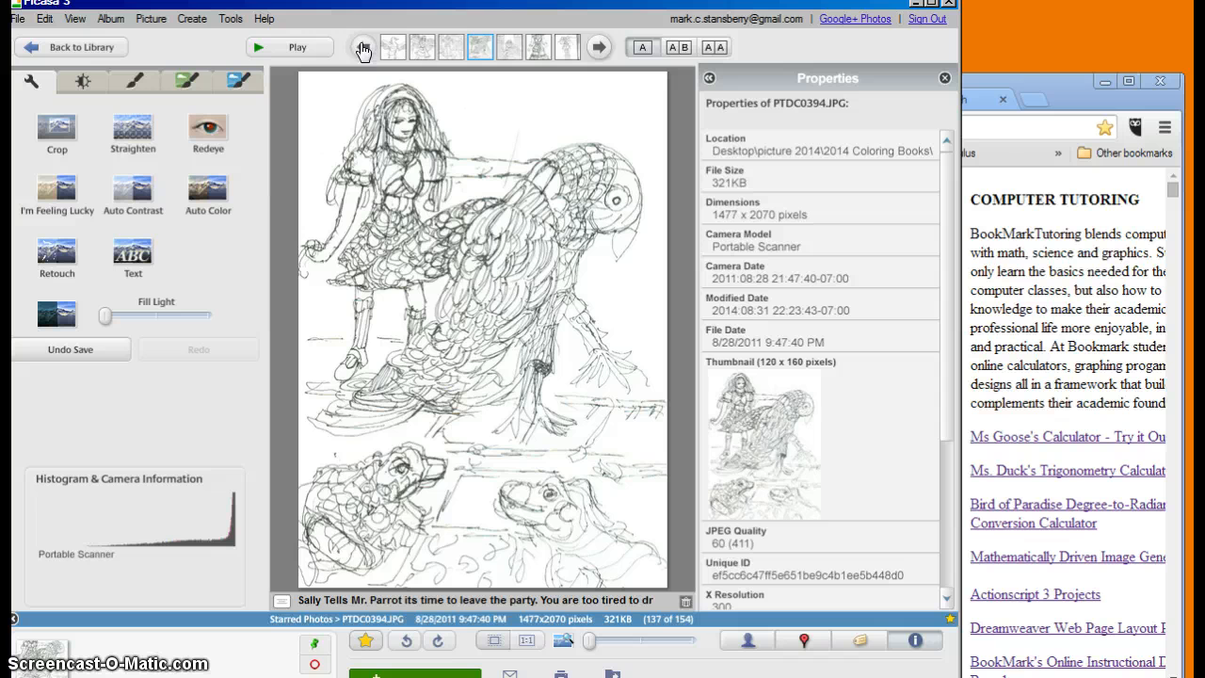
left_click(599, 49)
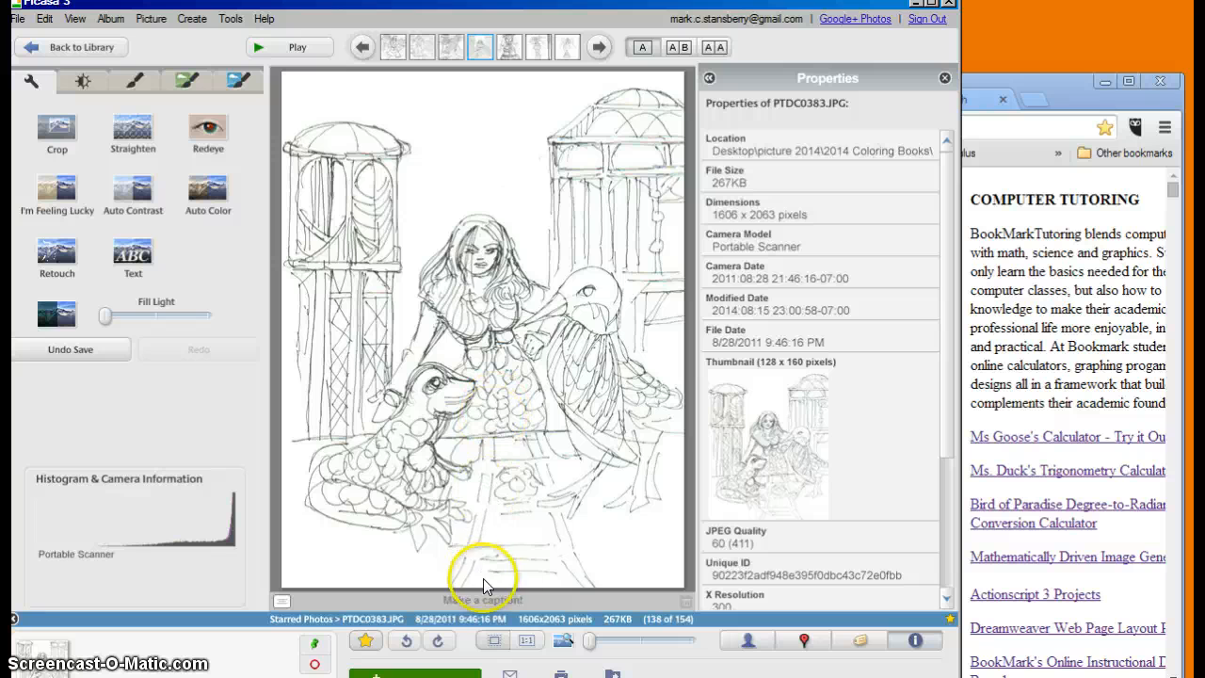
- Caption the drawing PTDC0383.JPG "Seagul and a Frog talking about Ms Goose" and save the caption
left_click(515, 601)
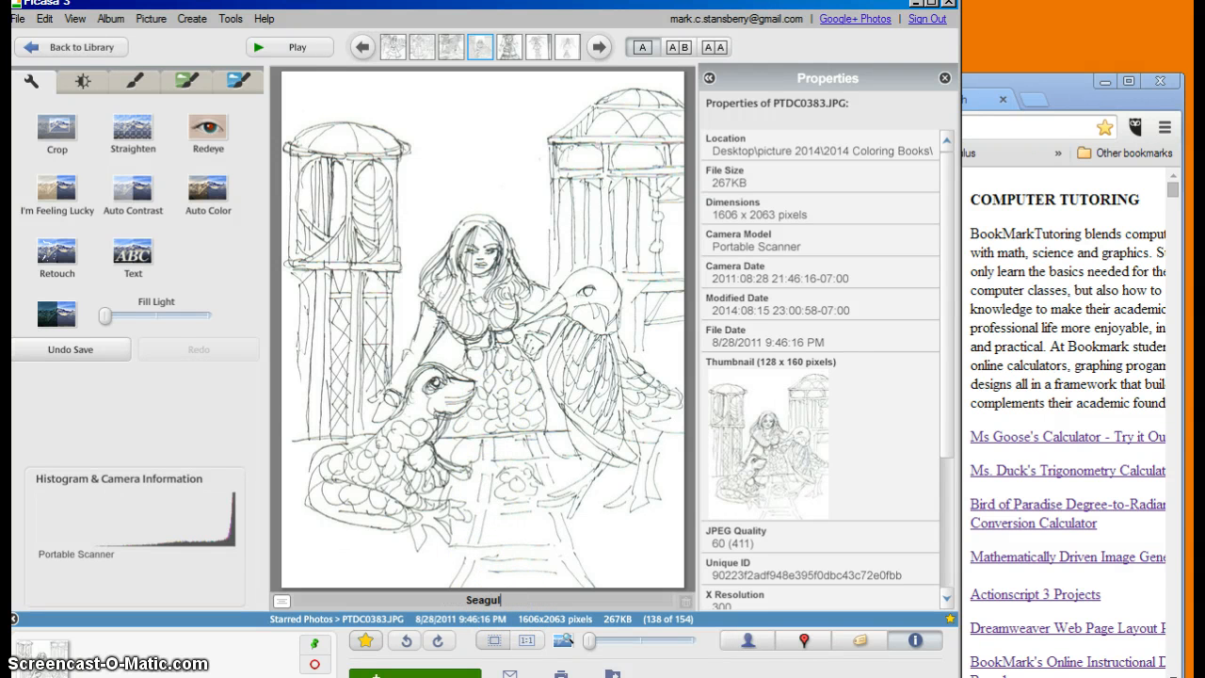
type("Seagul and a Frog Havi")
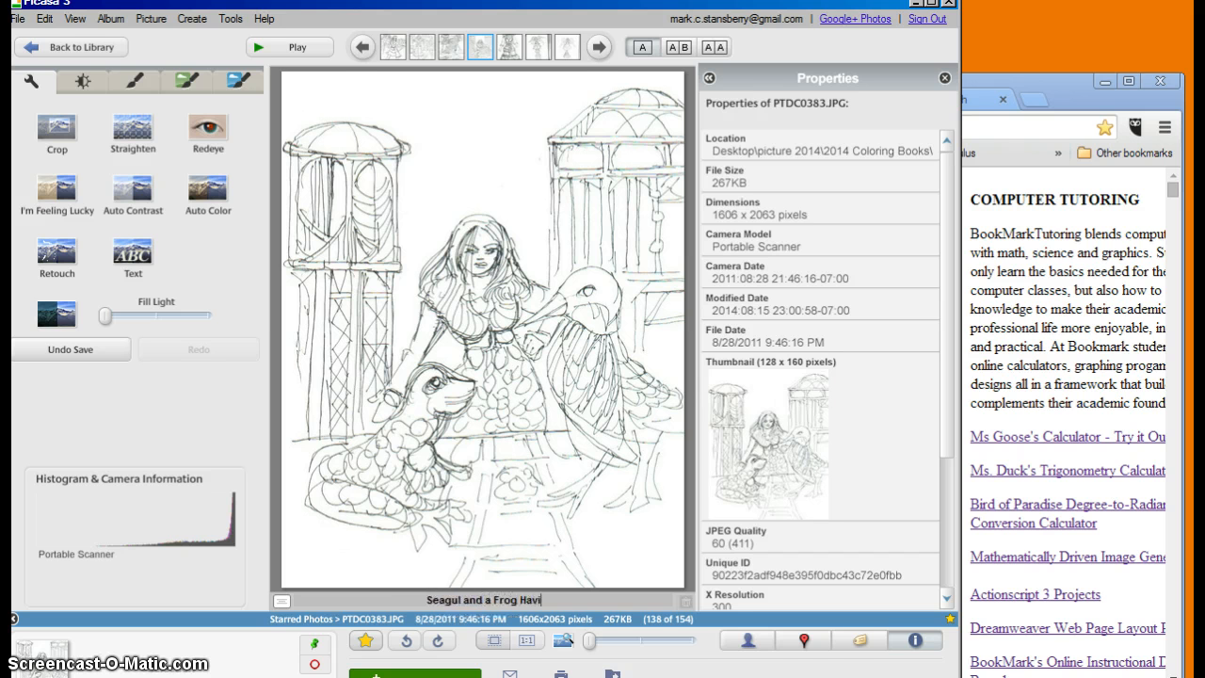
type("ng")
key("BackSpace")
key("BackSpace")
key("BackSpace")
key("BackSpace")
key("BackSpace")
key("BackSpace")
key("BackSpace")
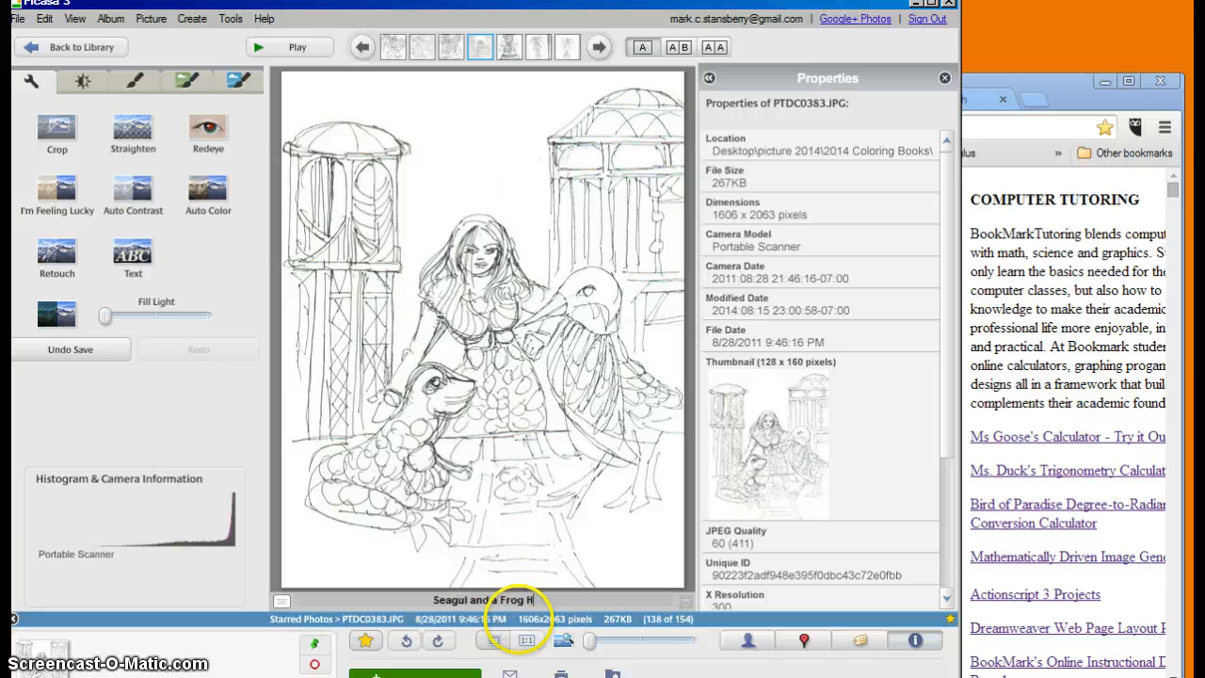
type("talki")
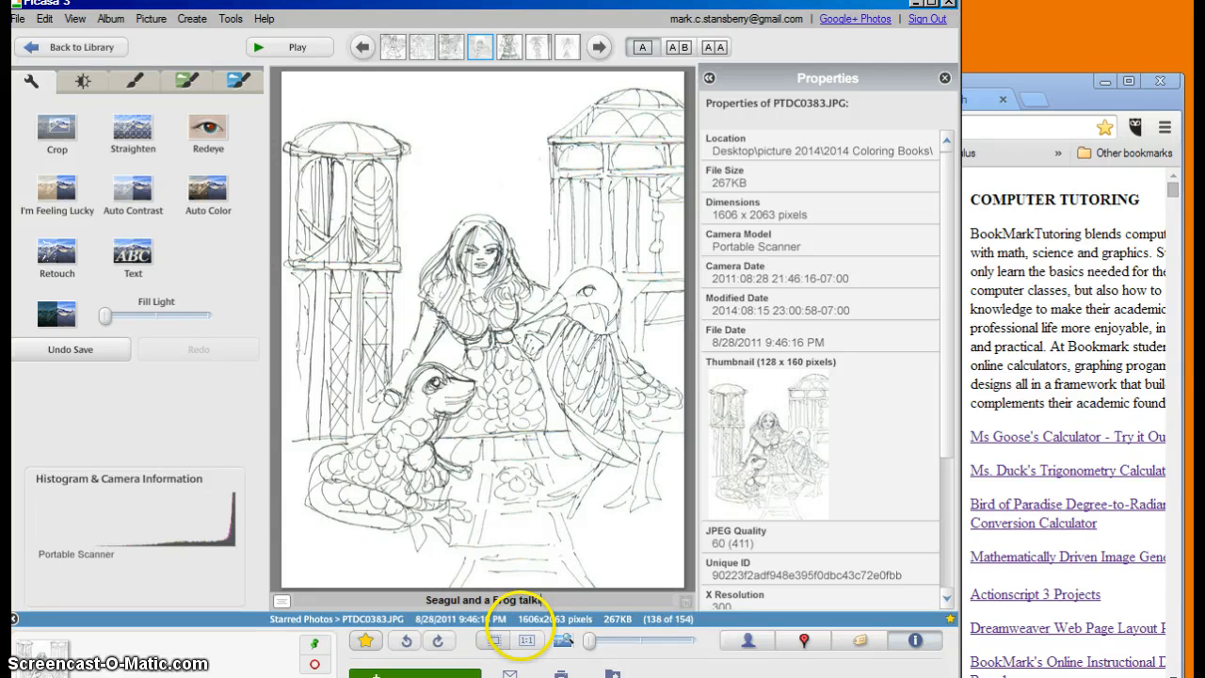
type("ng about")
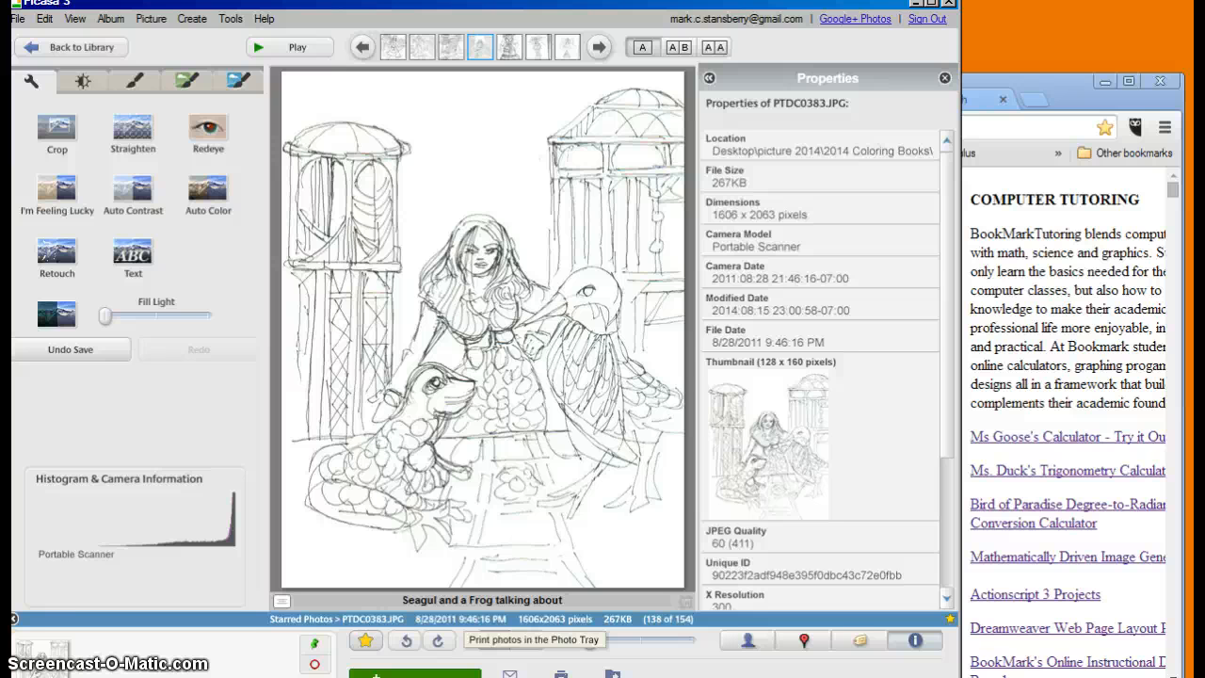
type("Ms Goose")
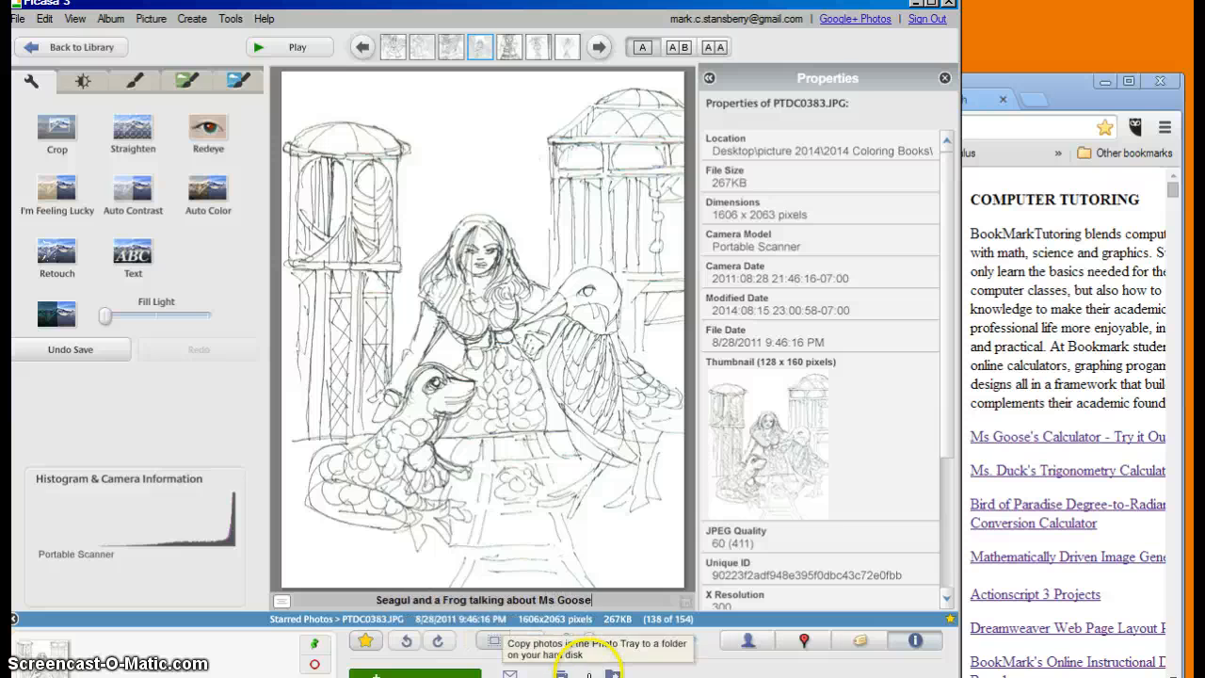
left_click(382, 224)
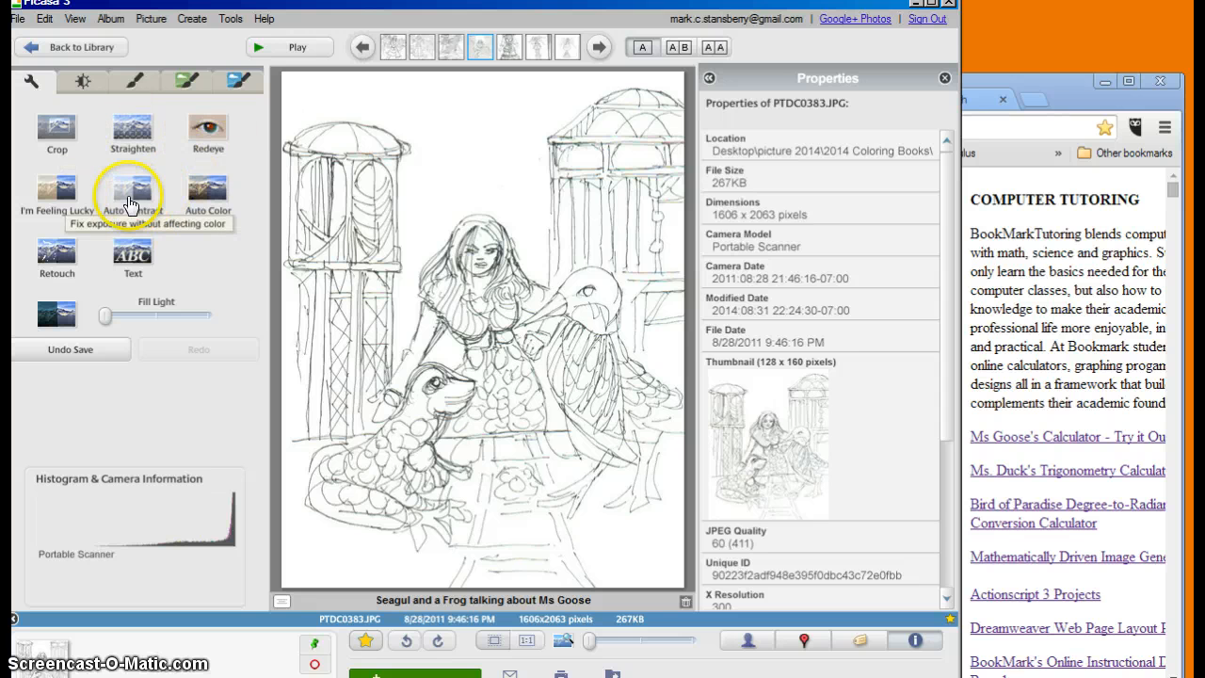
- Try Auto Contrast on the seagull-and-frog drawing and undo it
left_click(137, 260)
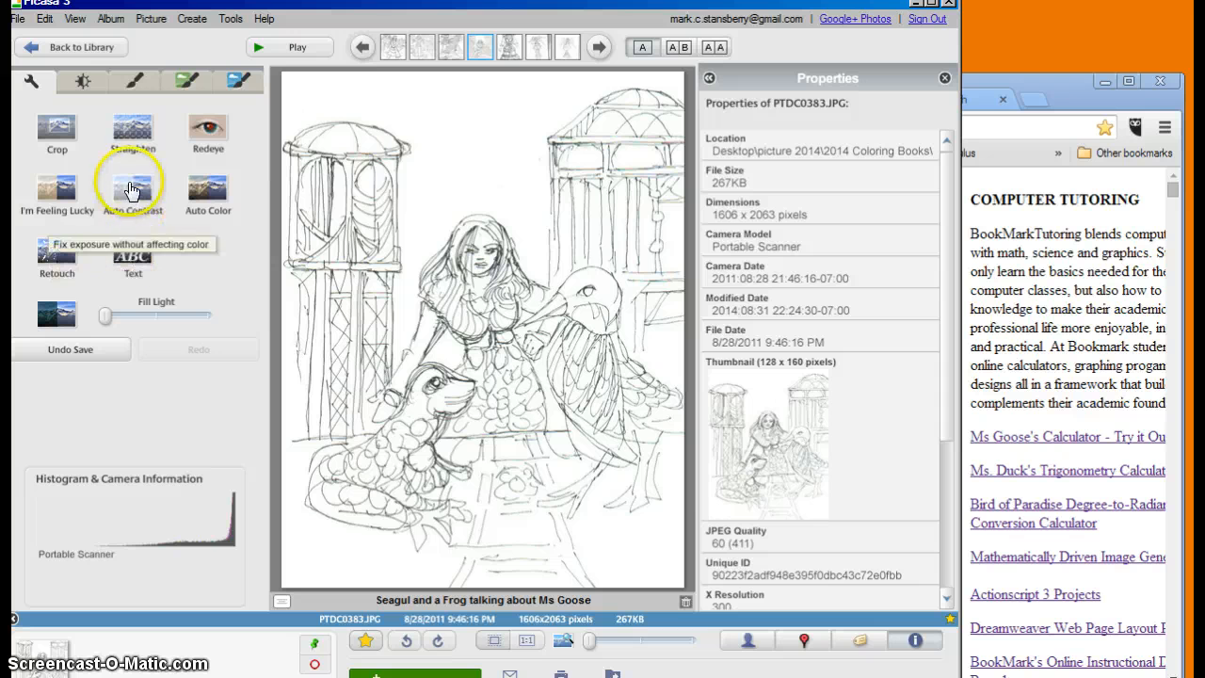
left_click(130, 192)
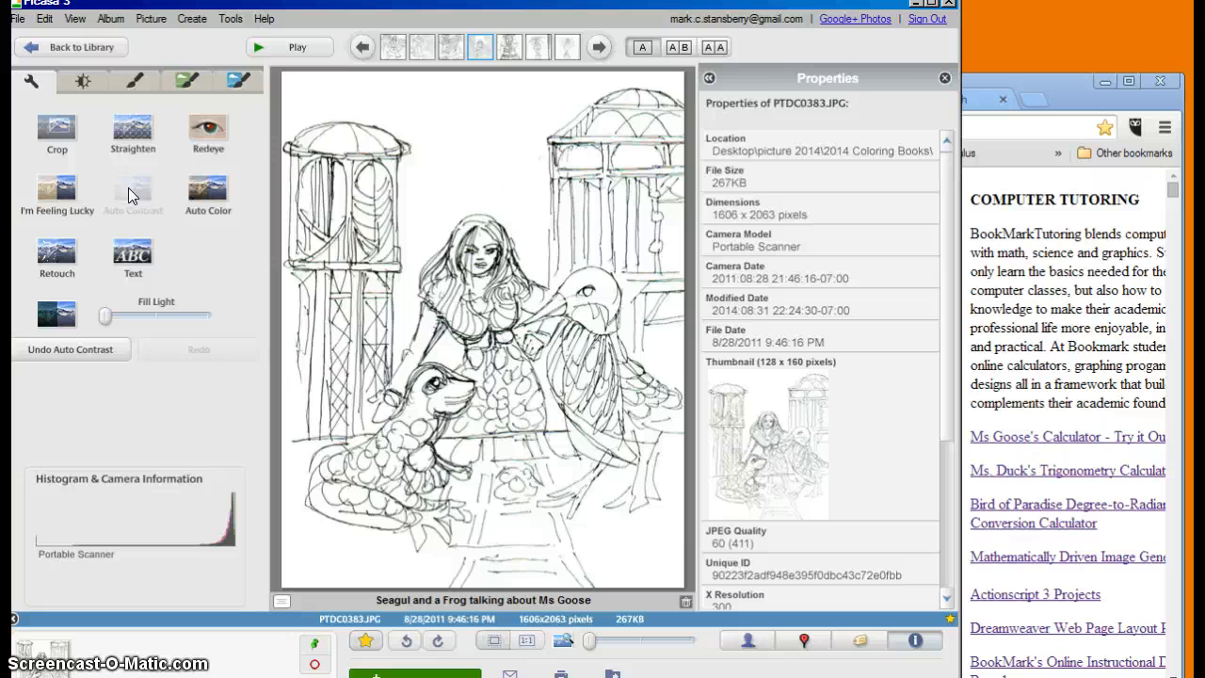
left_click(87, 352)
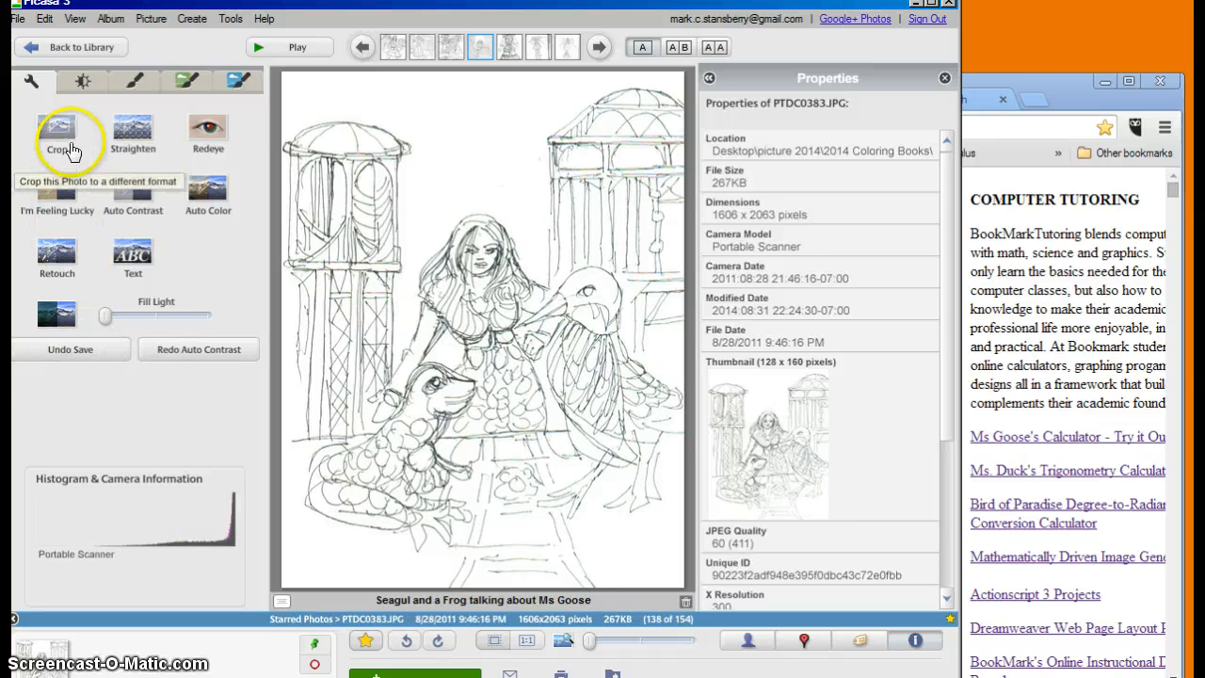
- Crop the drawing manually to 1584 x 2025 pixels, trimming its thin outer margins, after resetting a first 1606 x 2055 selection
left_click(66, 145)
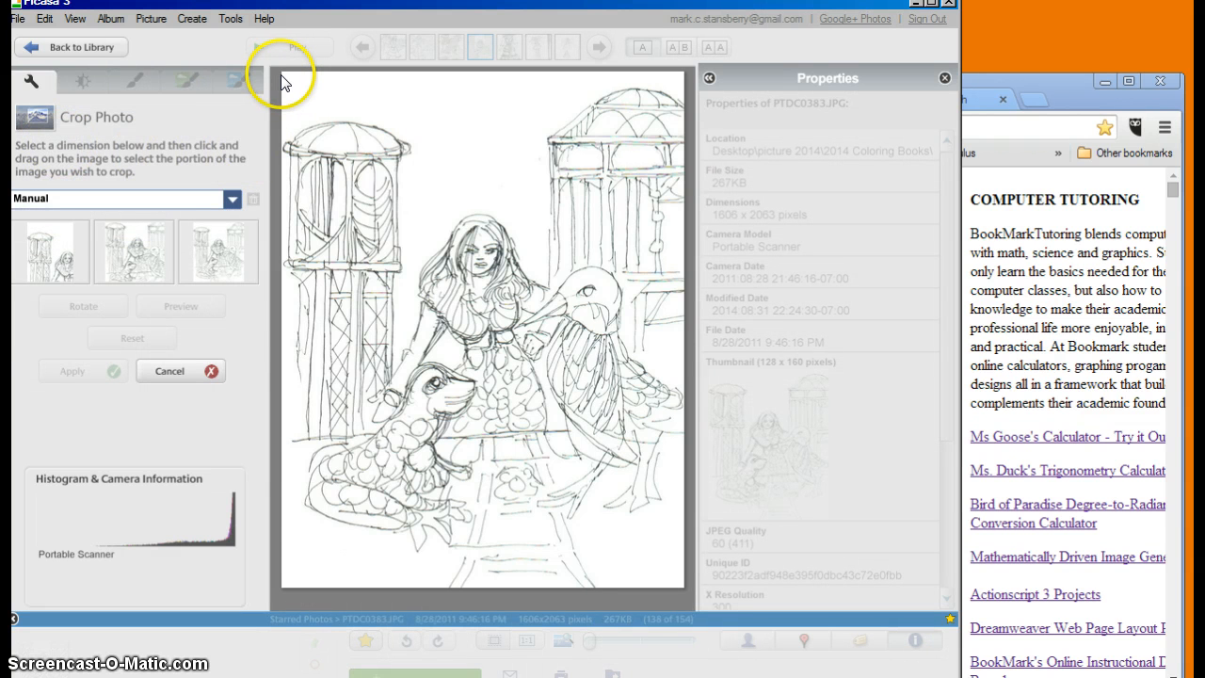
left_click_drag(281, 74, 685, 589)
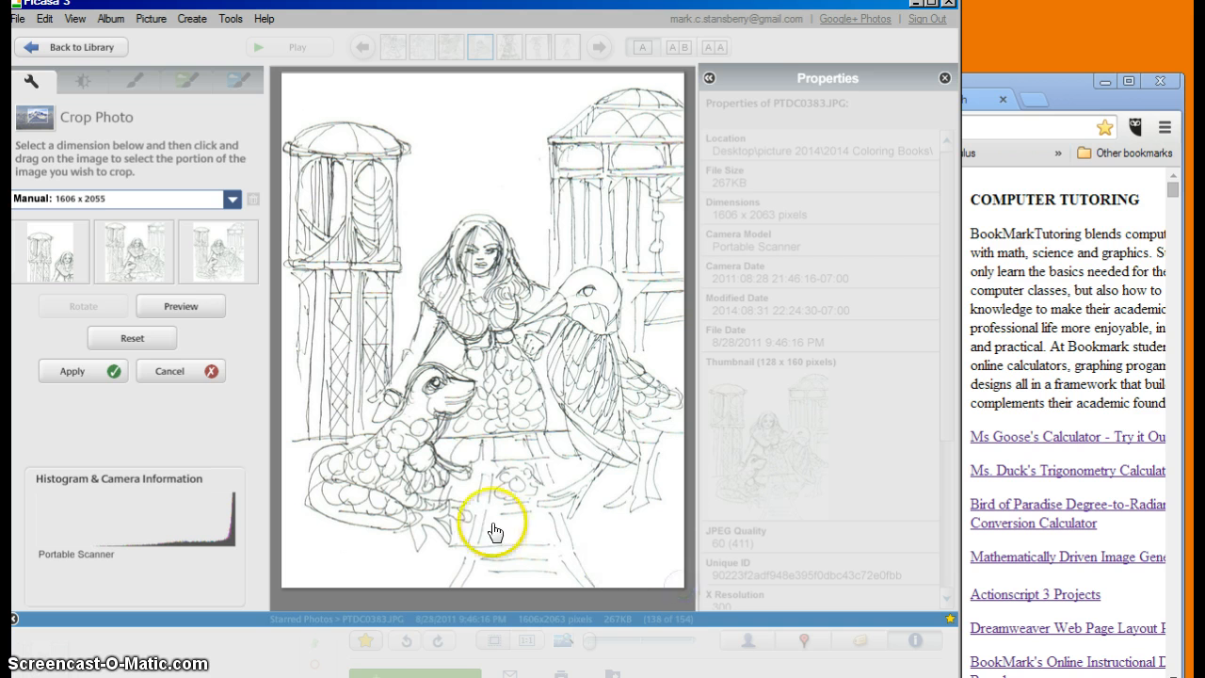
left_click(144, 259)
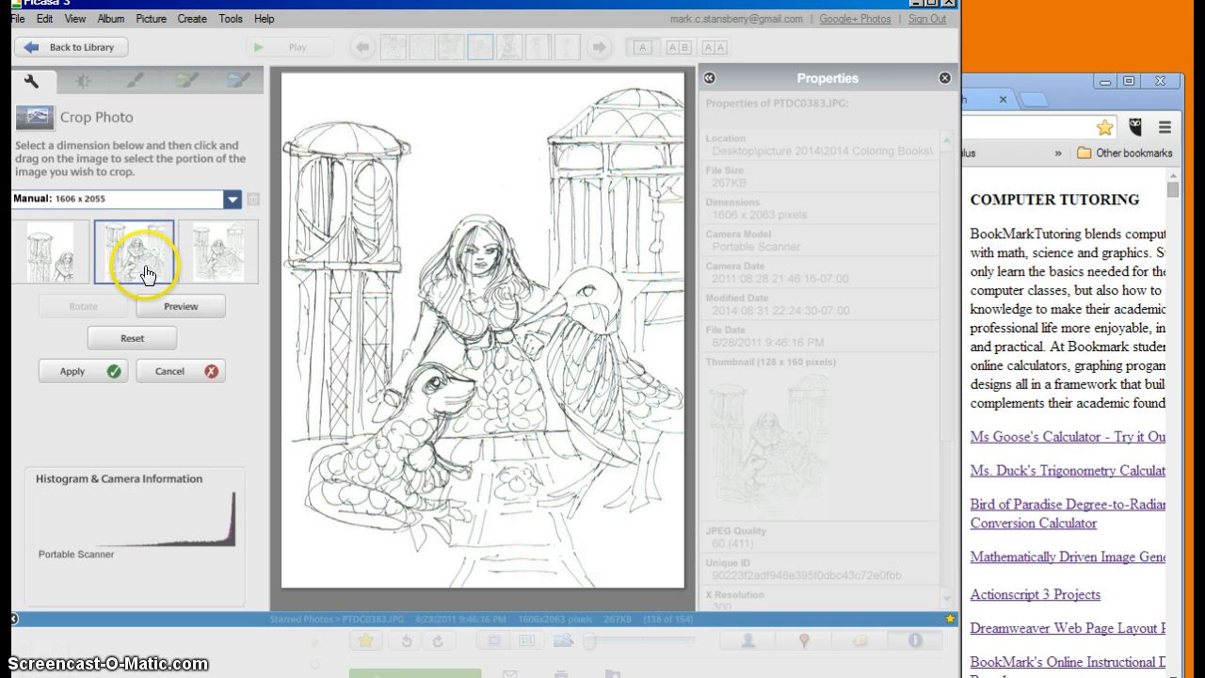
left_click(110, 339)
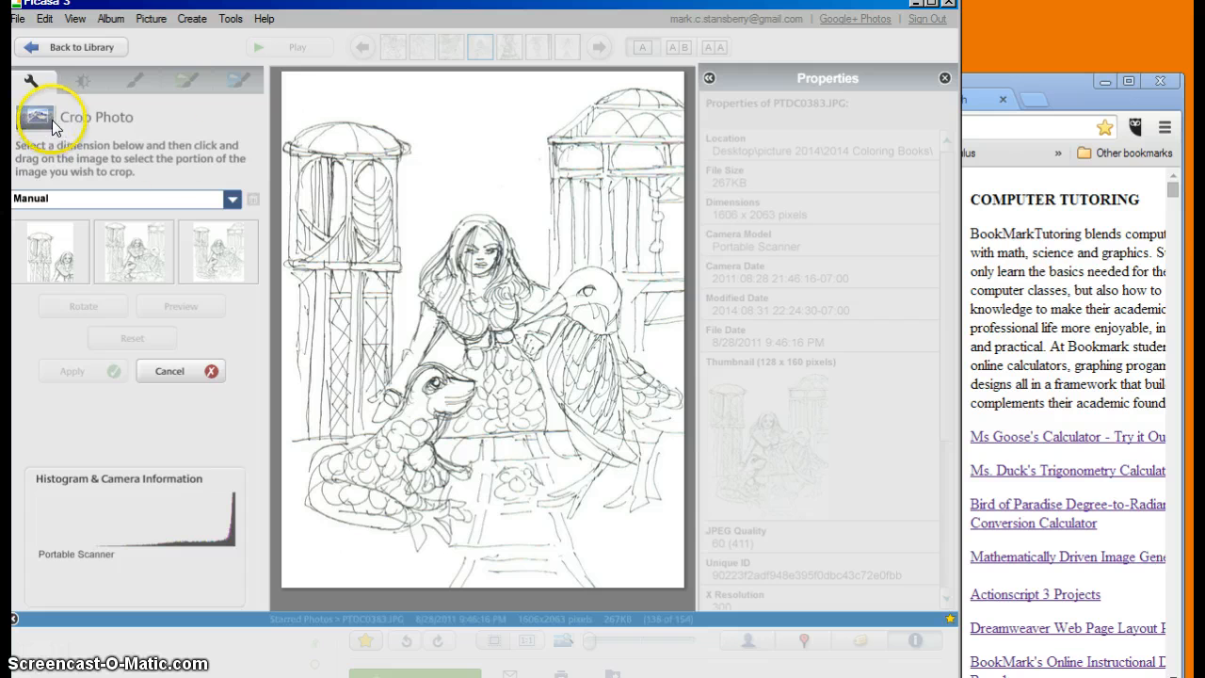
left_click_drag(285, 77, 677, 585)
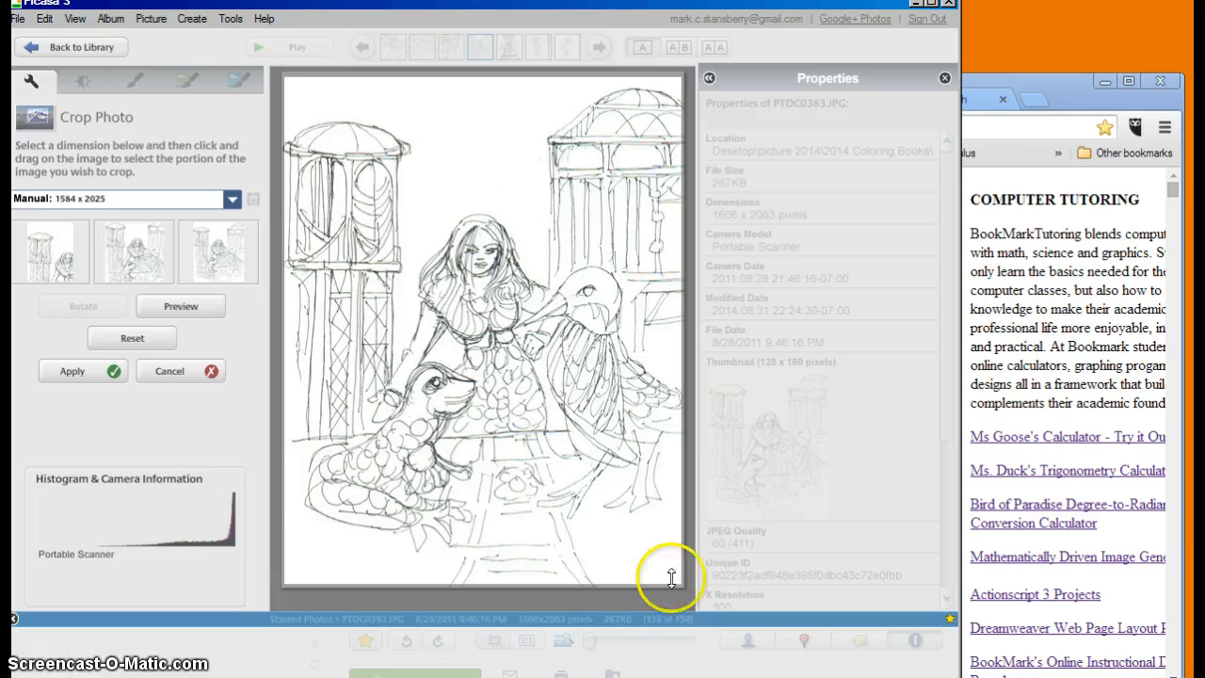
left_click(75, 371)
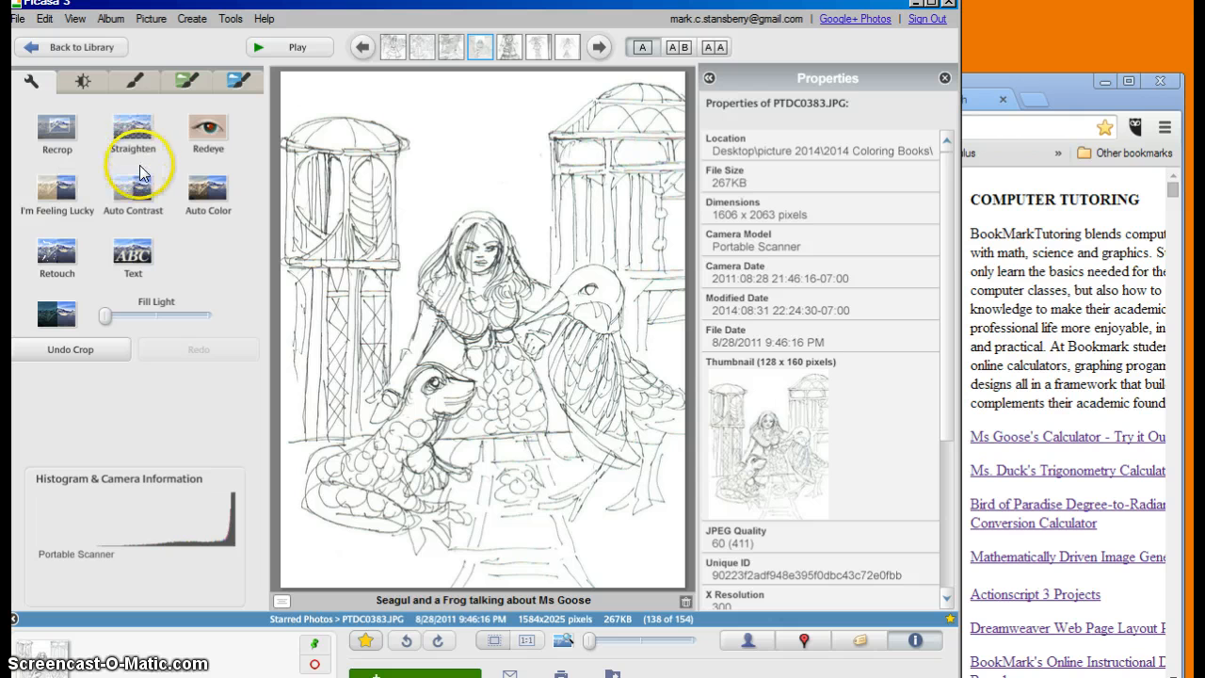
- Try Straighten on the cropped drawing with a slight rotation against the grid and cancel it
left_click(135, 127)
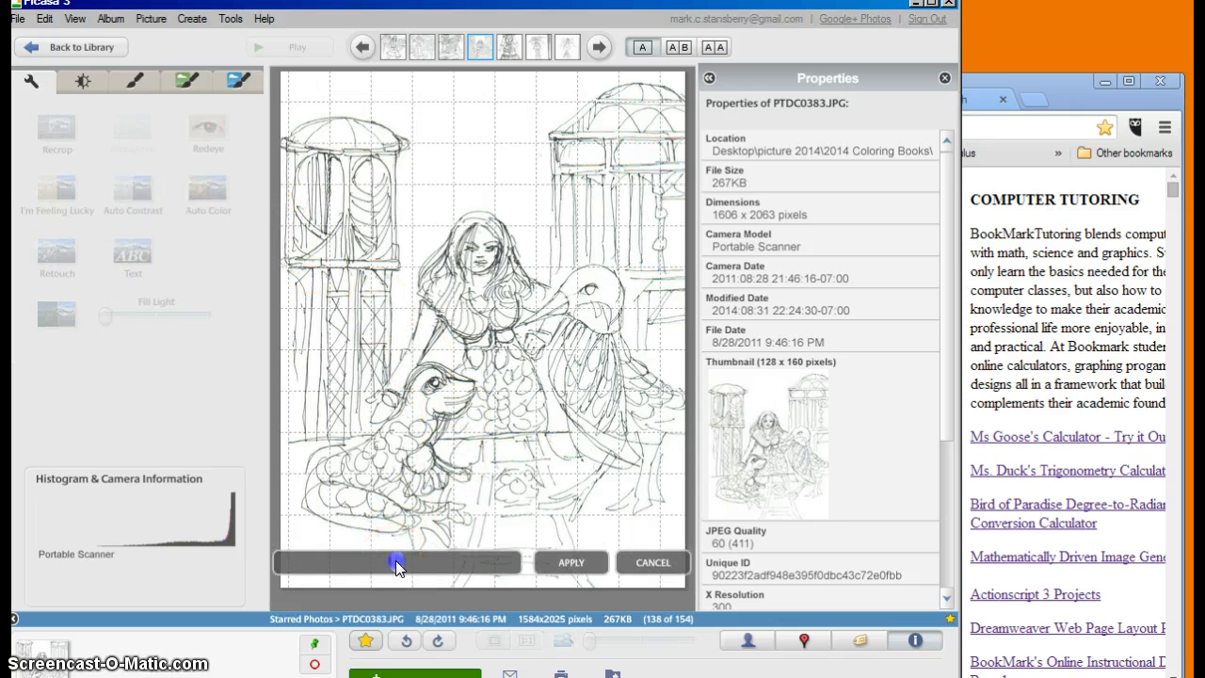
mouse_move(396, 561)
left_mouse_down()
mouse_move(438, 570)
mouse_move(311, 538)
mouse_move(500, 557)
mouse_move(524, 576)
mouse_move(254, 551)
mouse_move(452, 561)
mouse_move(538, 596)
mouse_move(233, 566)
mouse_move(539, 571)
mouse_move(377, 562)
mouse_move(414, 565)
mouse_move(406, 576)
left_mouse_up()
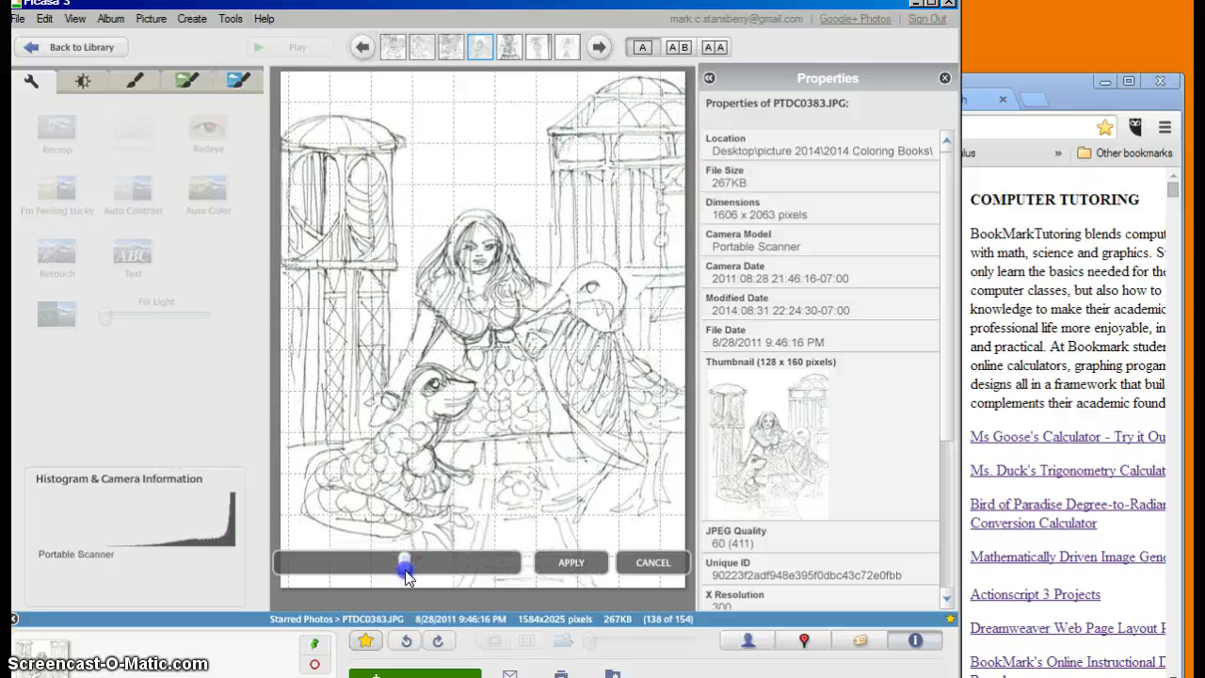
left_click(649, 562)
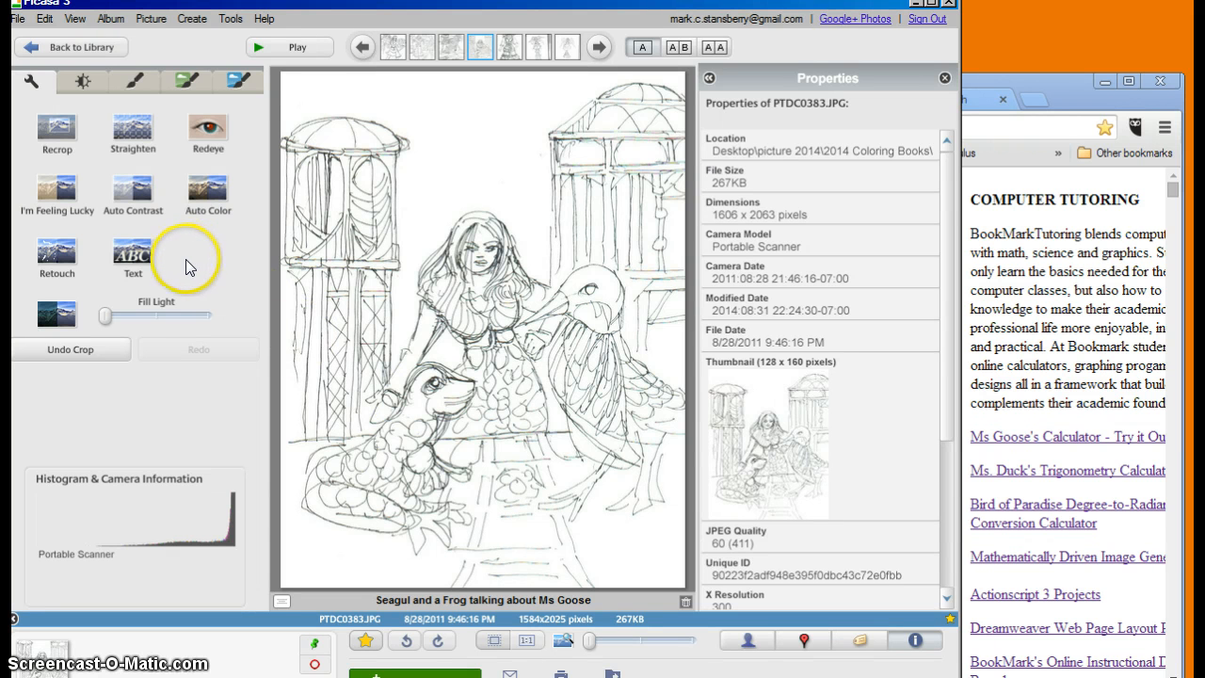
- Raise the Shadows tuning of the seagull-and-frog drawing to maximum, leaving Highlights at minimum
left_click(95, 81)
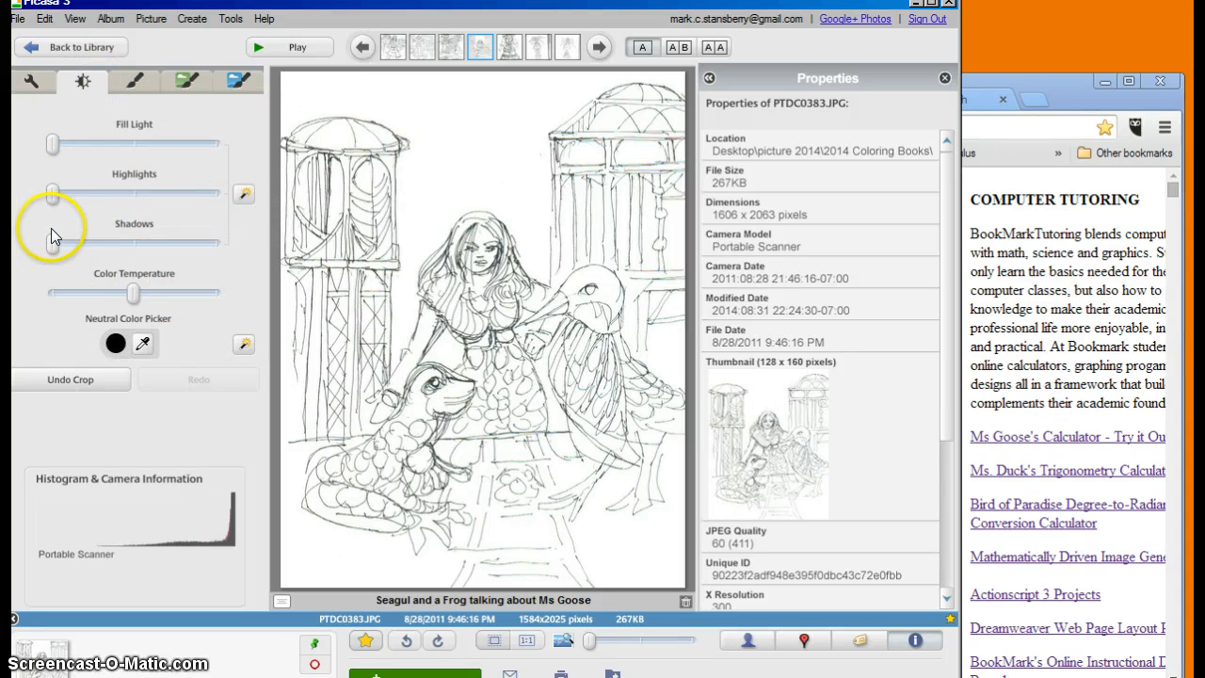
left_click_drag(52, 246, 27, 247)
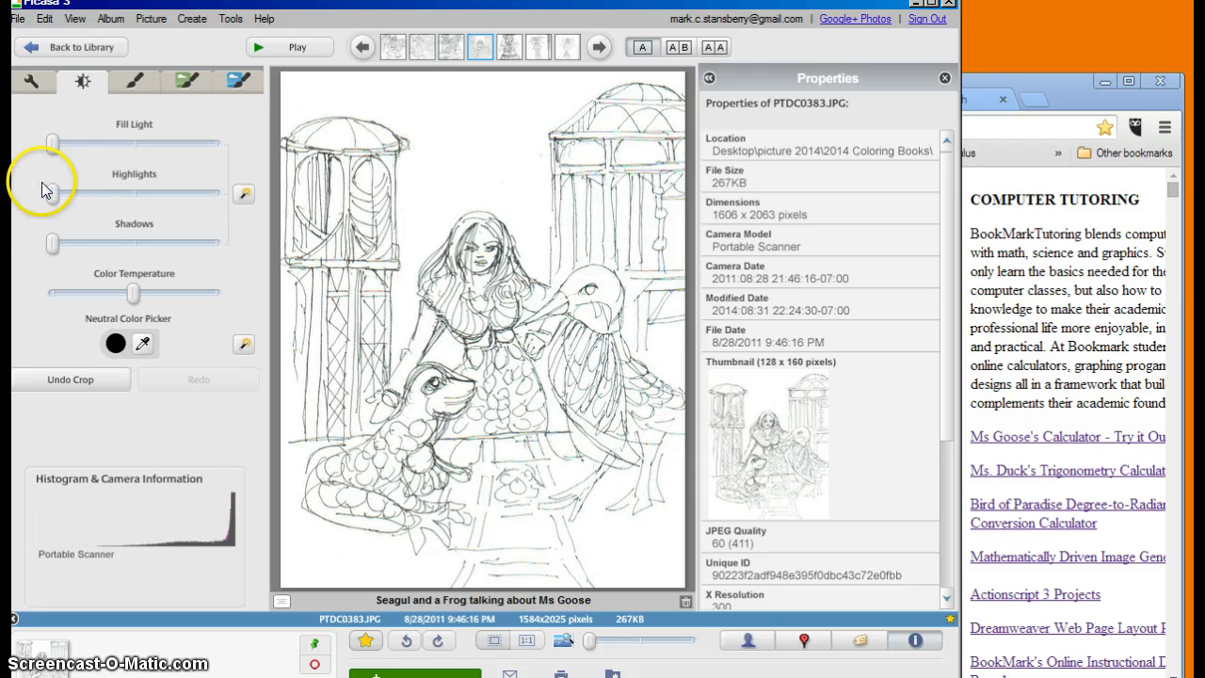
mouse_move(50, 191)
left_mouse_down()
mouse_move(194, 196)
mouse_move(49, 191)
left_mouse_up()
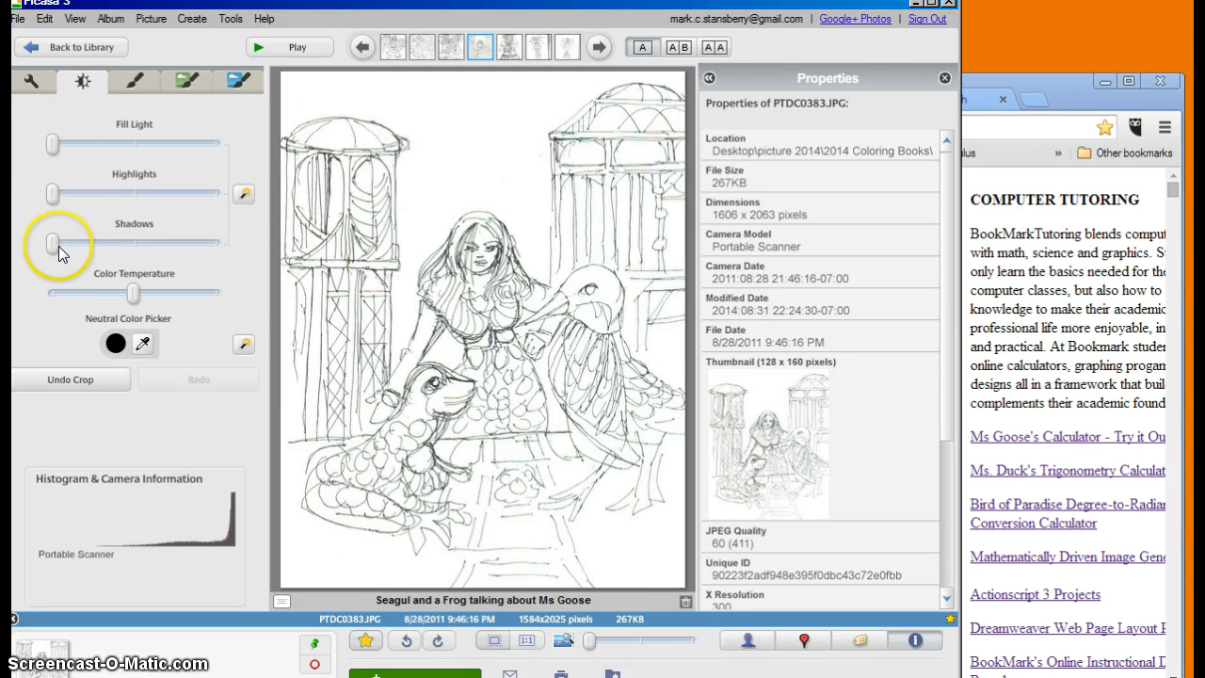
left_click_drag(59, 253, 237, 267)
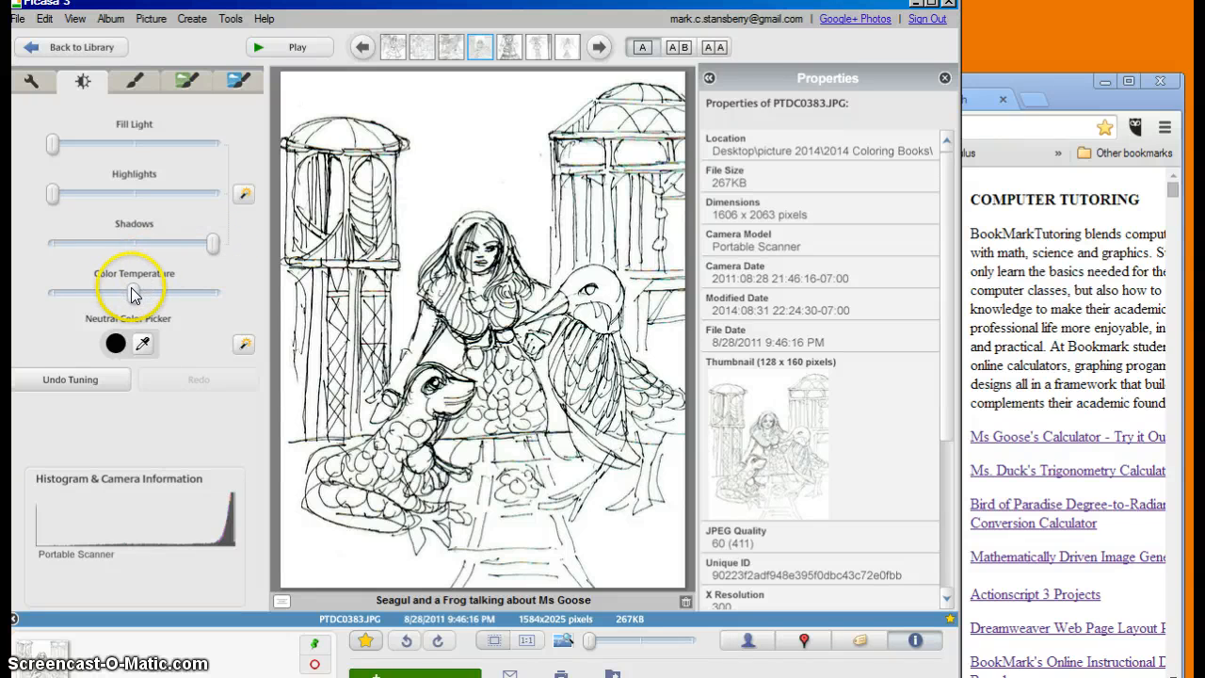
- Warm the drawing's Color Temperature slightly, sample a neutral color from it, and apply the automatic color fix, keeping Highlights and Fill Light at minimum
mouse_move(131, 287)
left_mouse_down()
mouse_move(181, 303)
mouse_move(59, 297)
mouse_move(137, 307)
left_mouse_up()
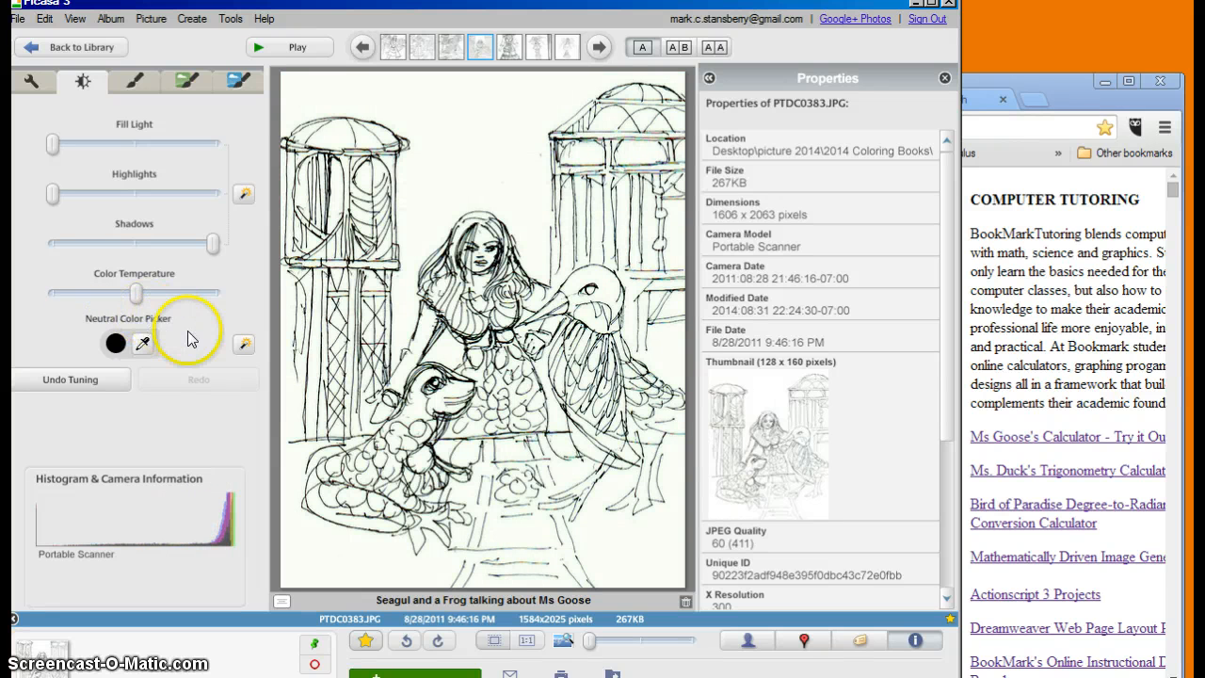
left_click(140, 346)
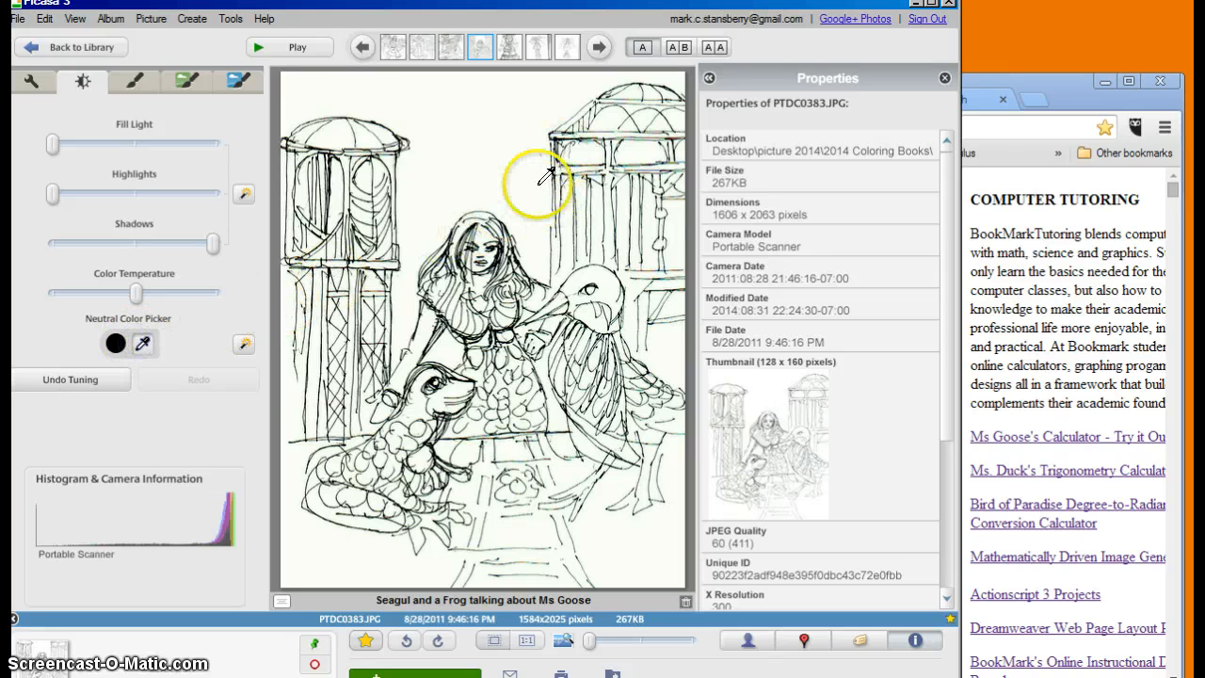
left_click(402, 146)
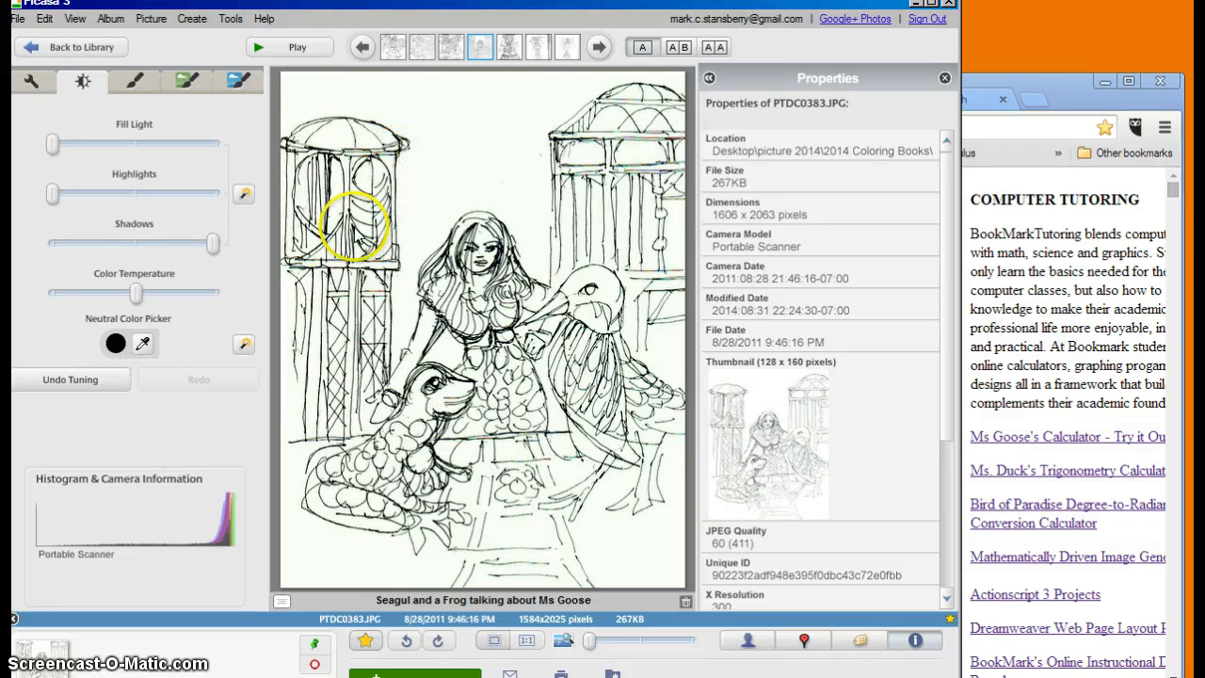
left_click(242, 346)
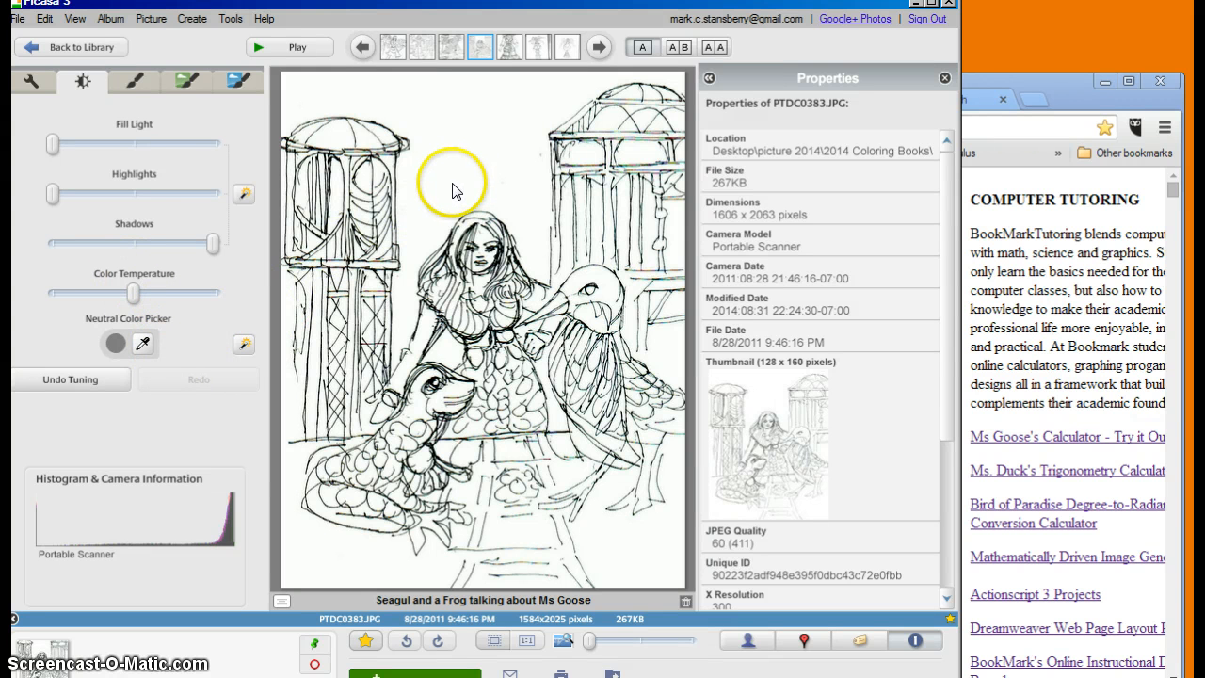
left_click(114, 344)
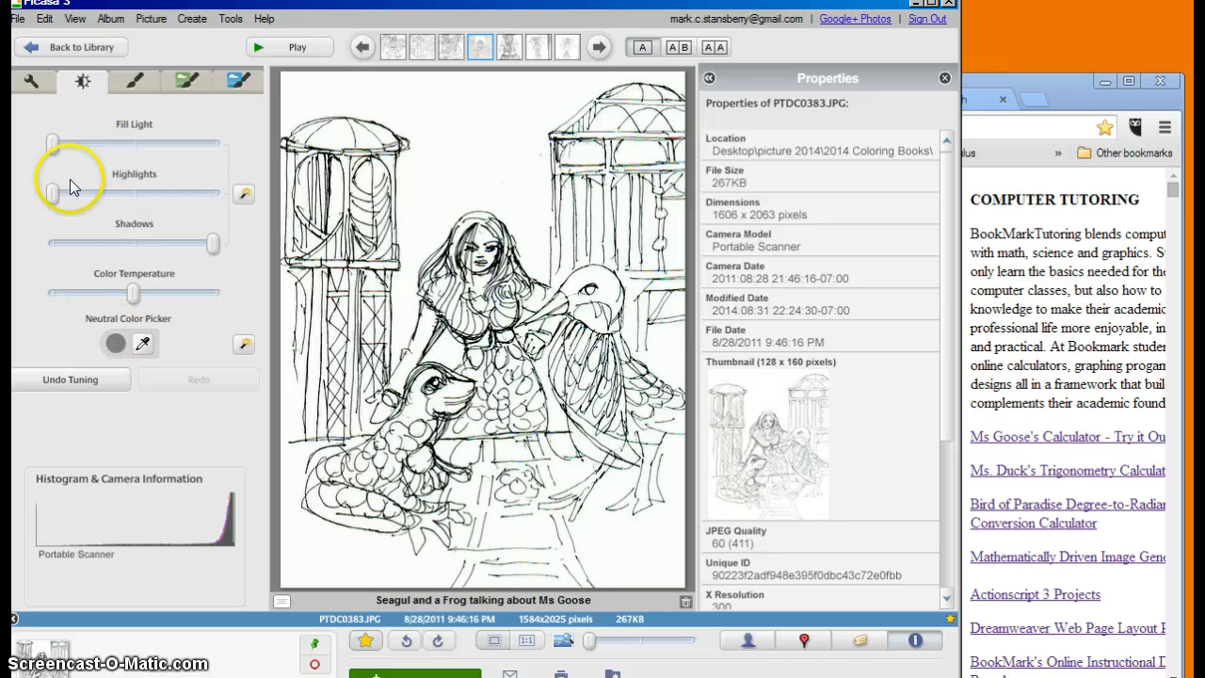
mouse_move(52, 201)
left_mouse_down()
mouse_move(180, 201)
mouse_move(52, 194)
left_mouse_up()
mouse_move(52, 143)
left_mouse_down()
mouse_move(173, 149)
mouse_move(242, 168)
mouse_move(122, 169)
mouse_move(249, 167)
mouse_move(210, 147)
mouse_move(34, 150)
left_mouse_up()
- Apply Sepia to the drawing, and try a blue Tint with Fade at maximum before cancelling the tint
left_click(132, 85)
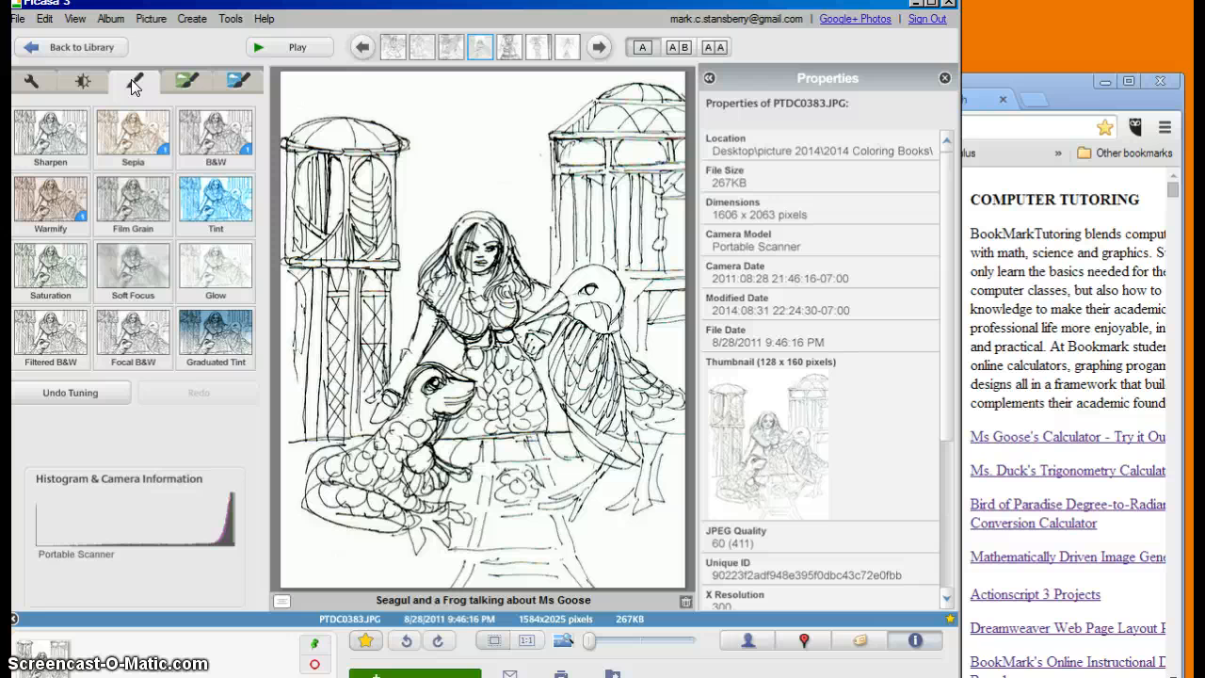
left_click(136, 143)
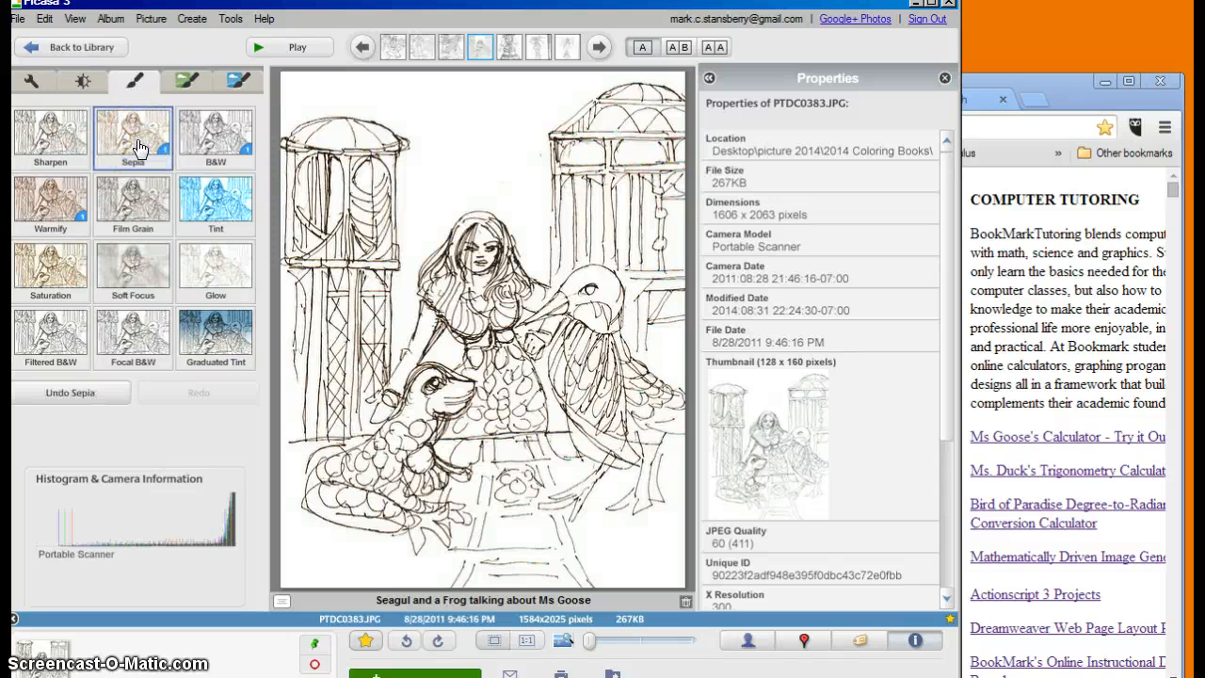
left_click(209, 205)
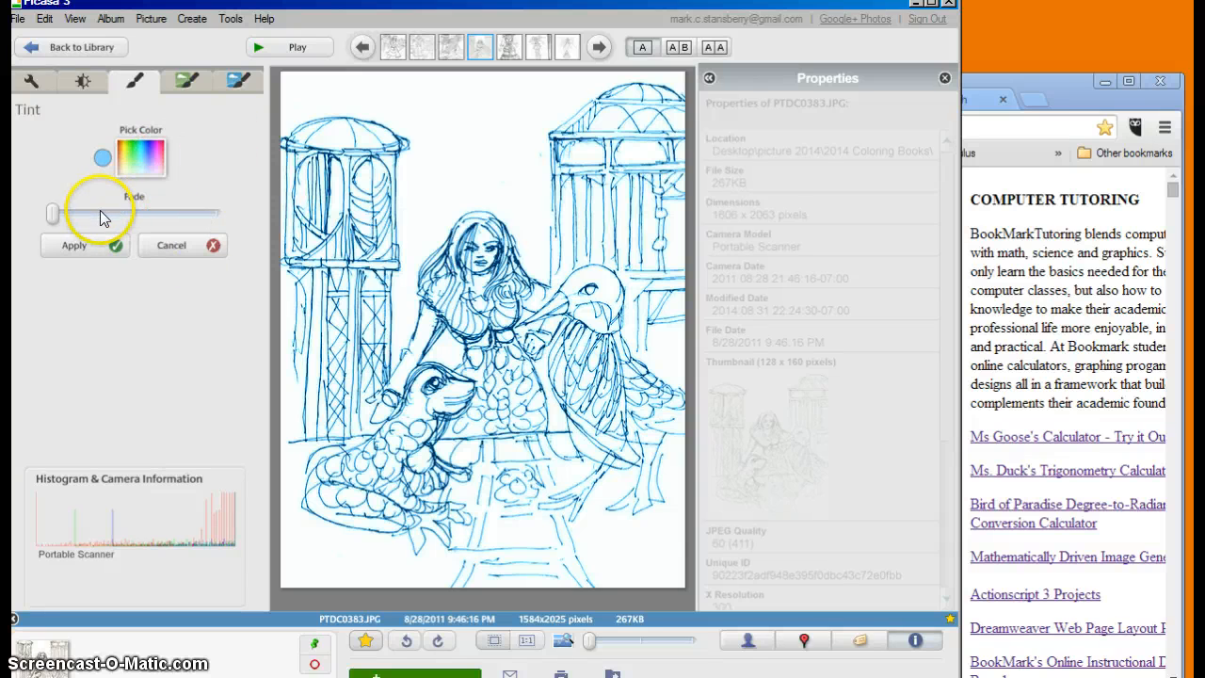
mouse_move(58, 217)
left_mouse_down()
mouse_move(183, 214)
mouse_move(18, 226)
mouse_move(264, 244)
left_mouse_up()
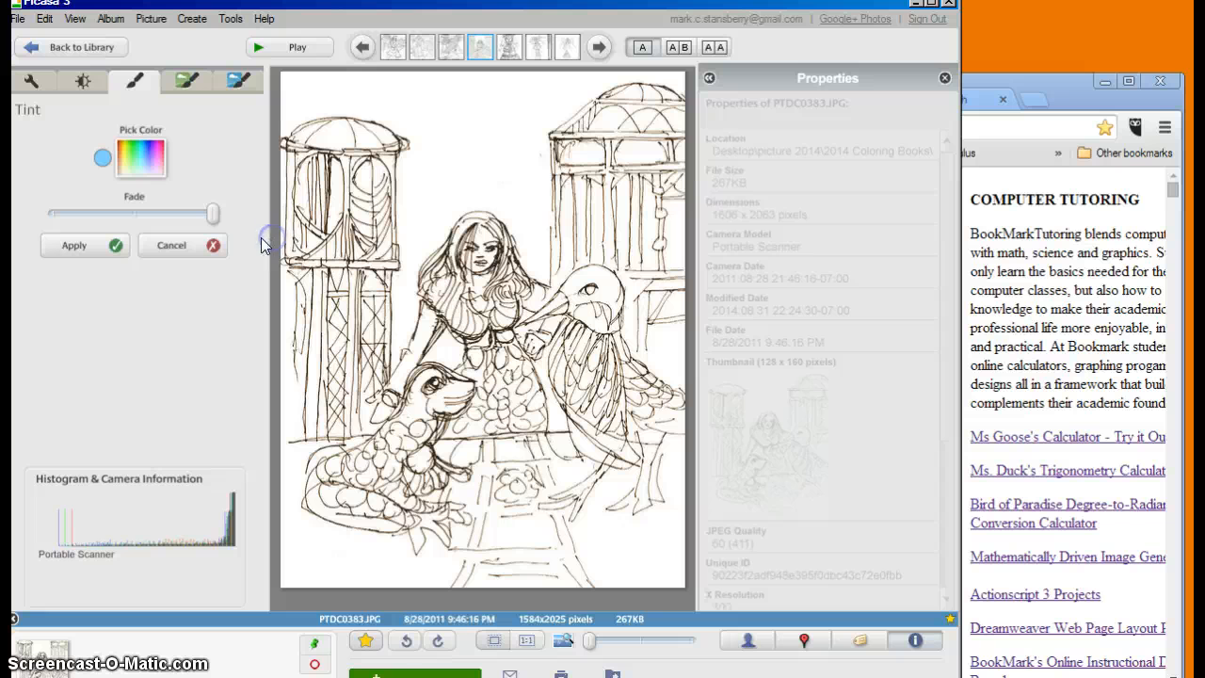
left_click(173, 246)
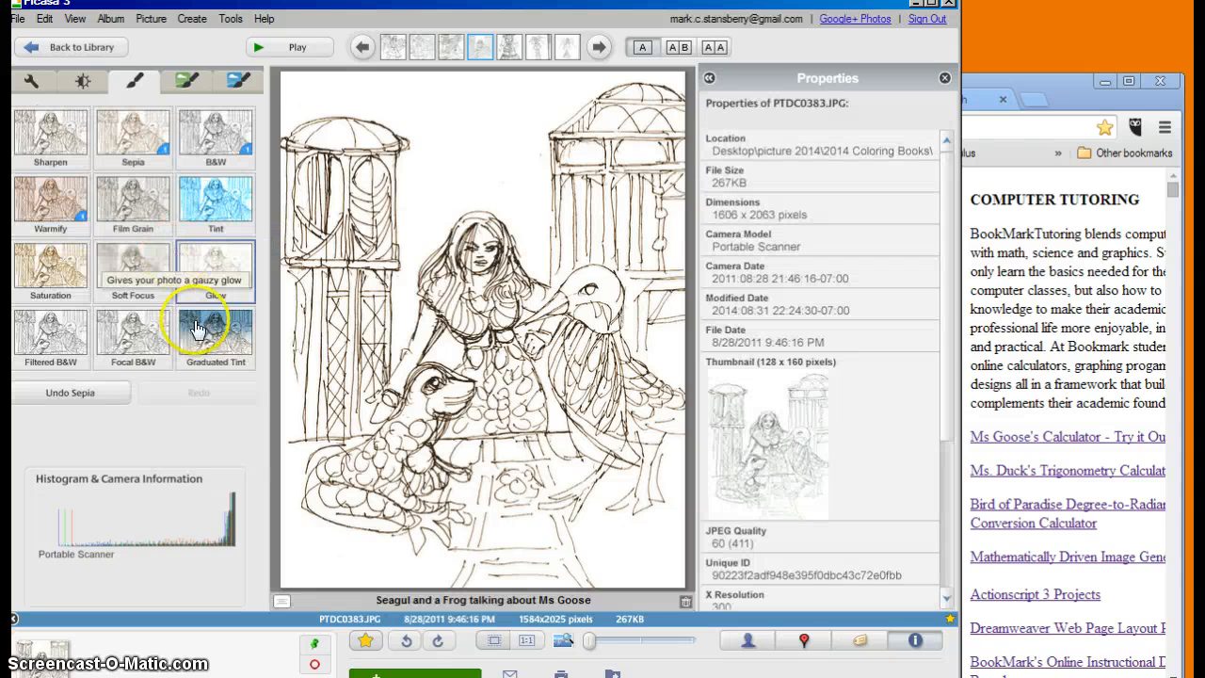
- Apply Graduated Tint and Sharpen to the drawing with their default settings
left_click(198, 348)
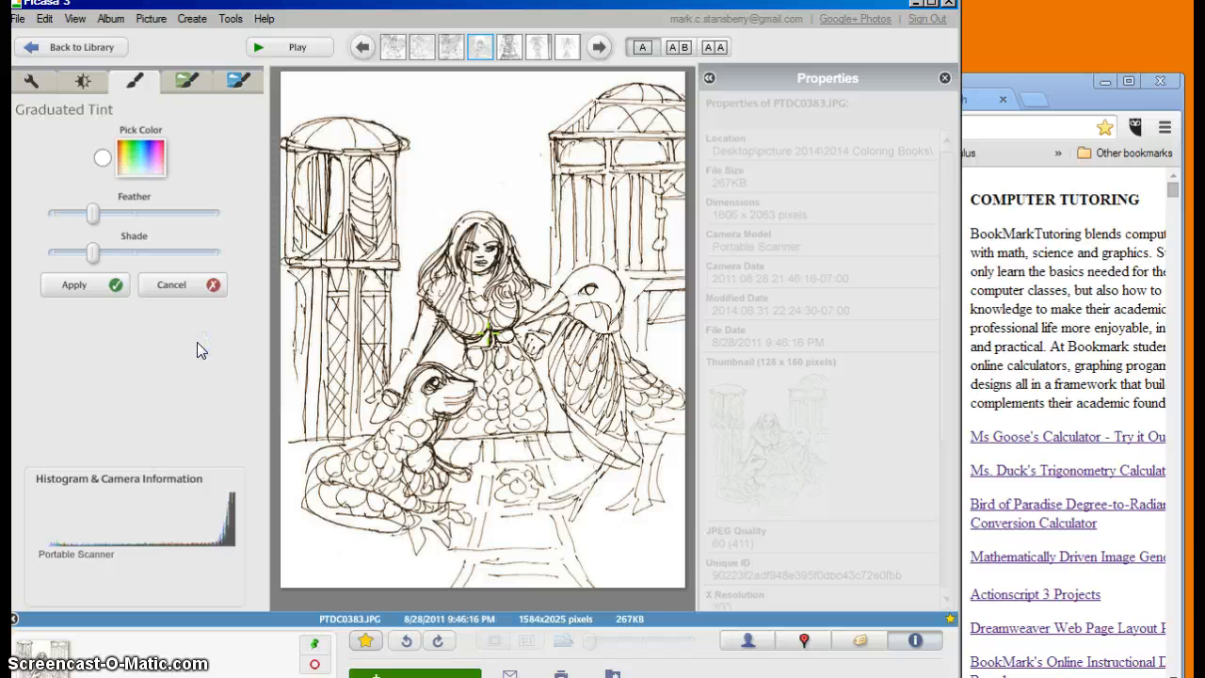
left_click(86, 290)
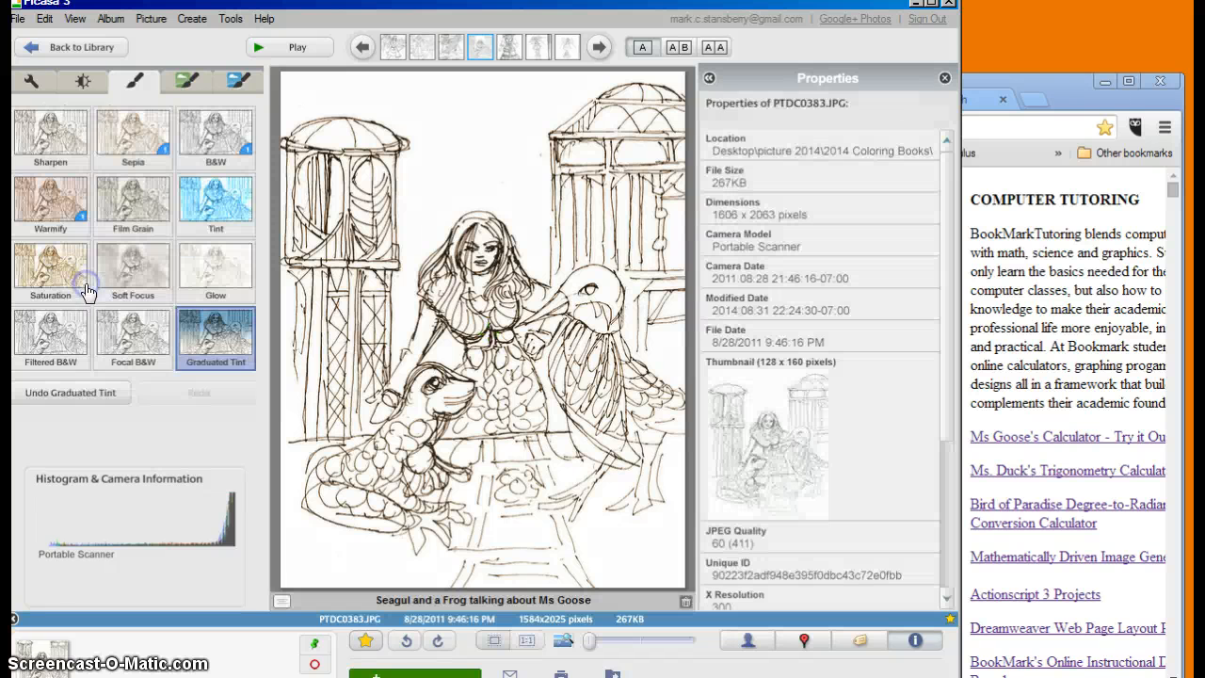
left_click(64, 127)
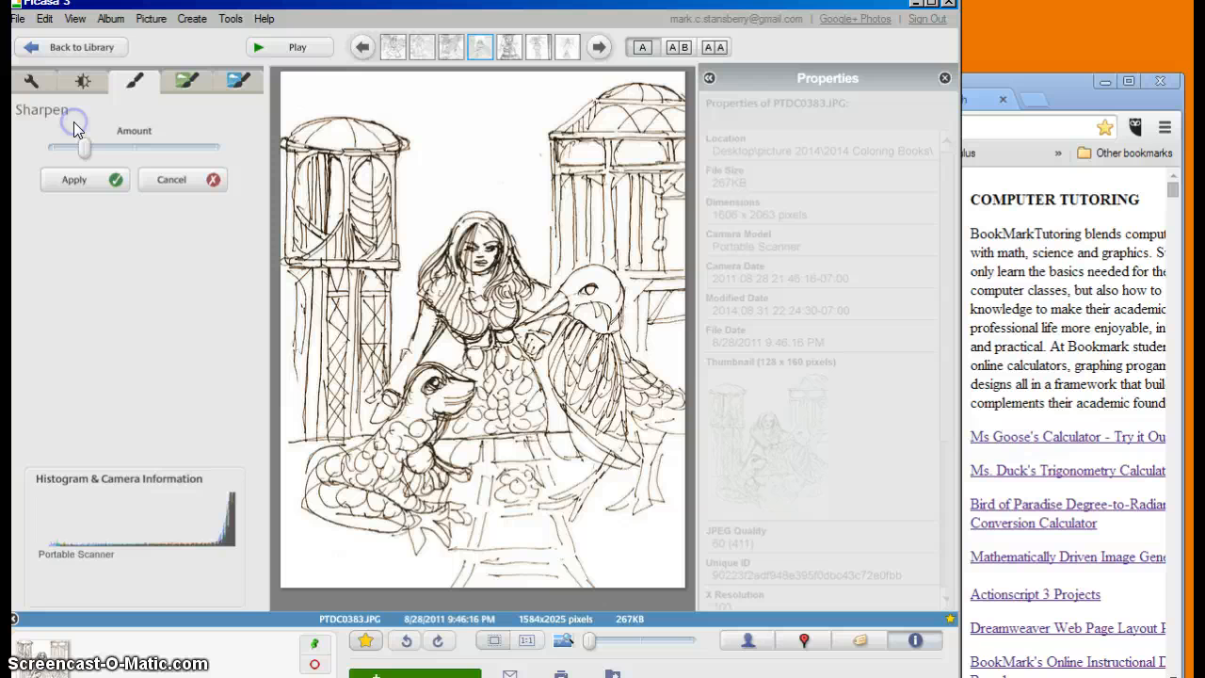
left_click(94, 186)
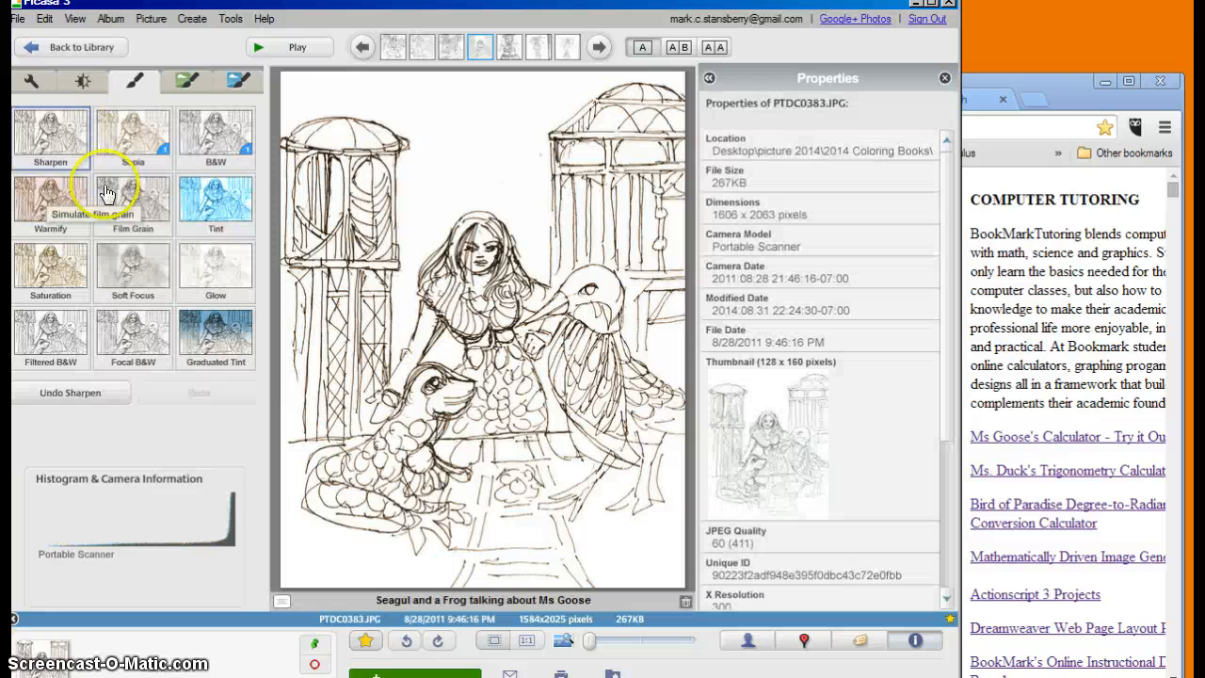
- Undo the Sharpen, Graduated Tint, Sepia and Tuning edits on the drawing
left_click(78, 393)
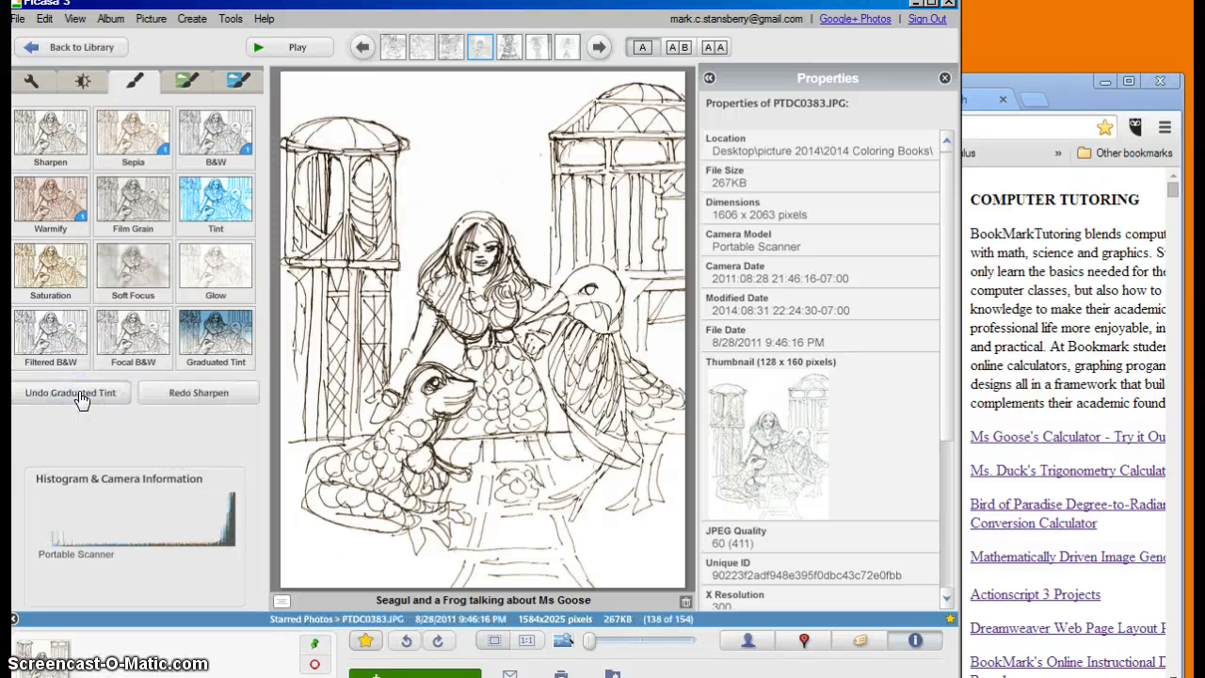
left_click(80, 396)
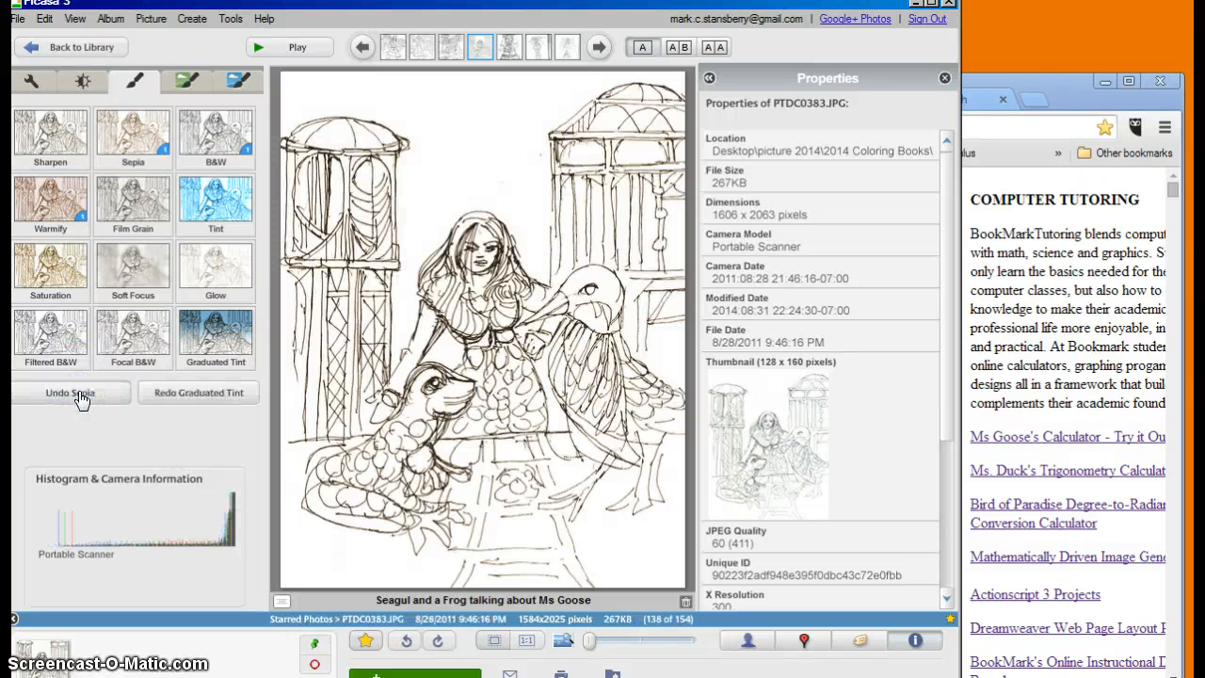
left_click(81, 405)
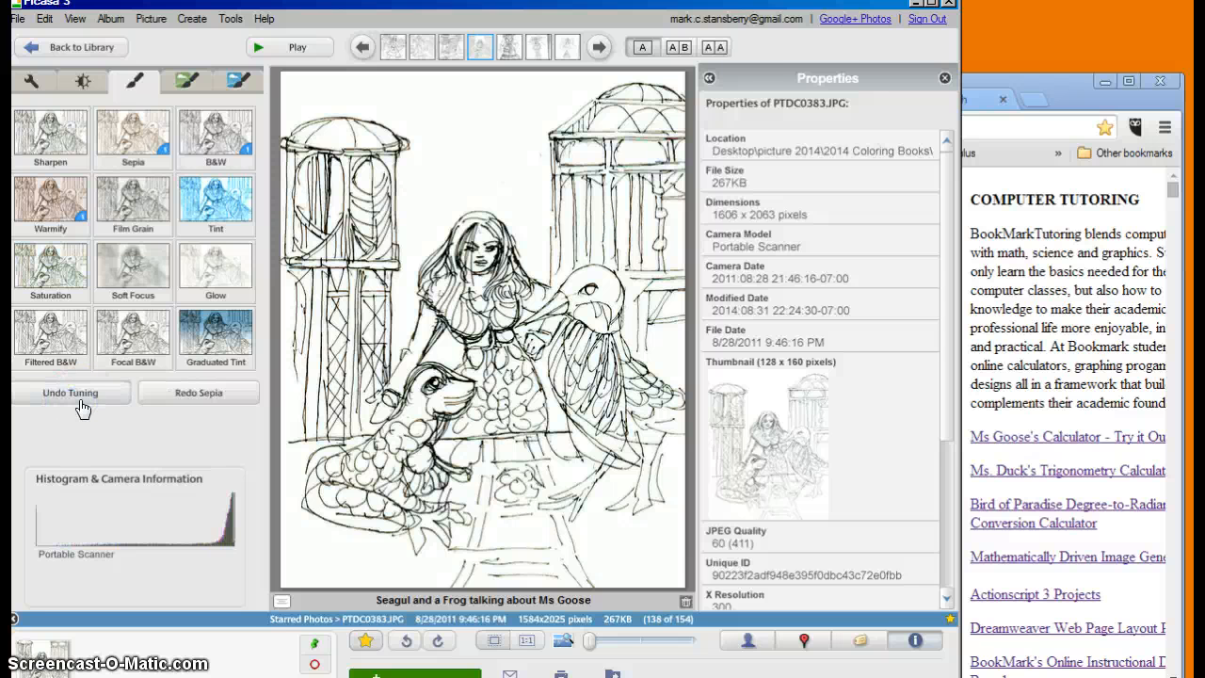
left_click(81, 406)
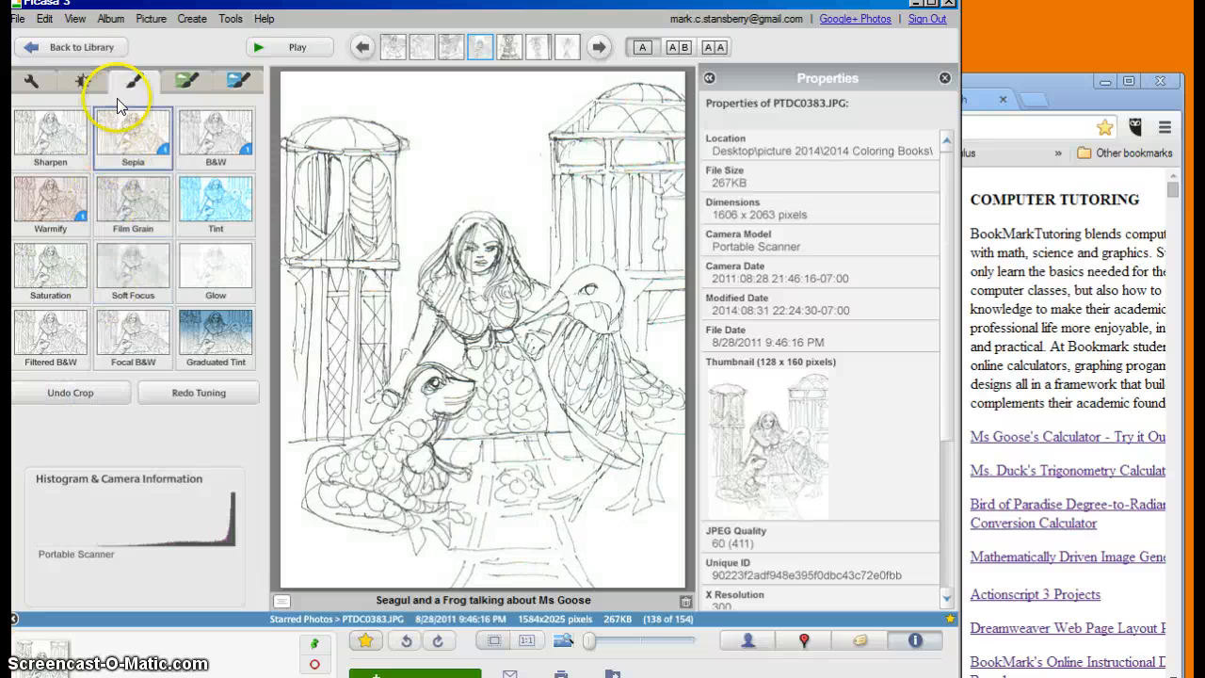
- Try the Holga-ish effect with Blur Edges and Grain at maximum and a slight Fade, and cancel it
left_click(185, 83)
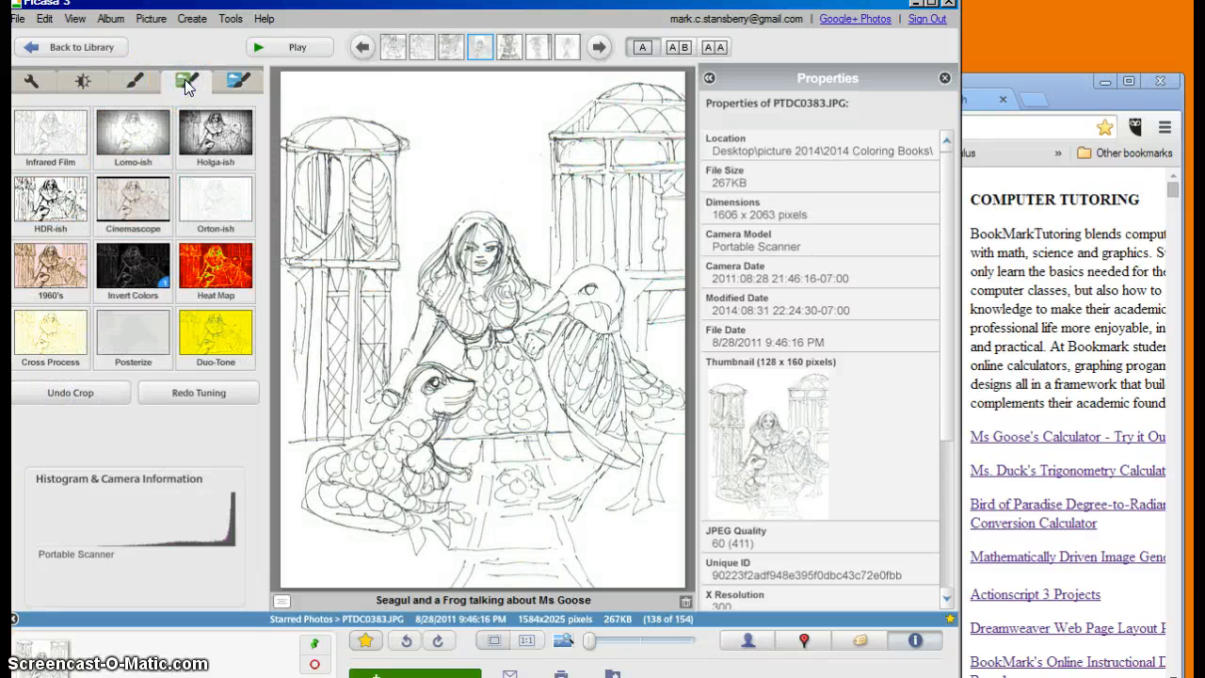
left_click(217, 136)
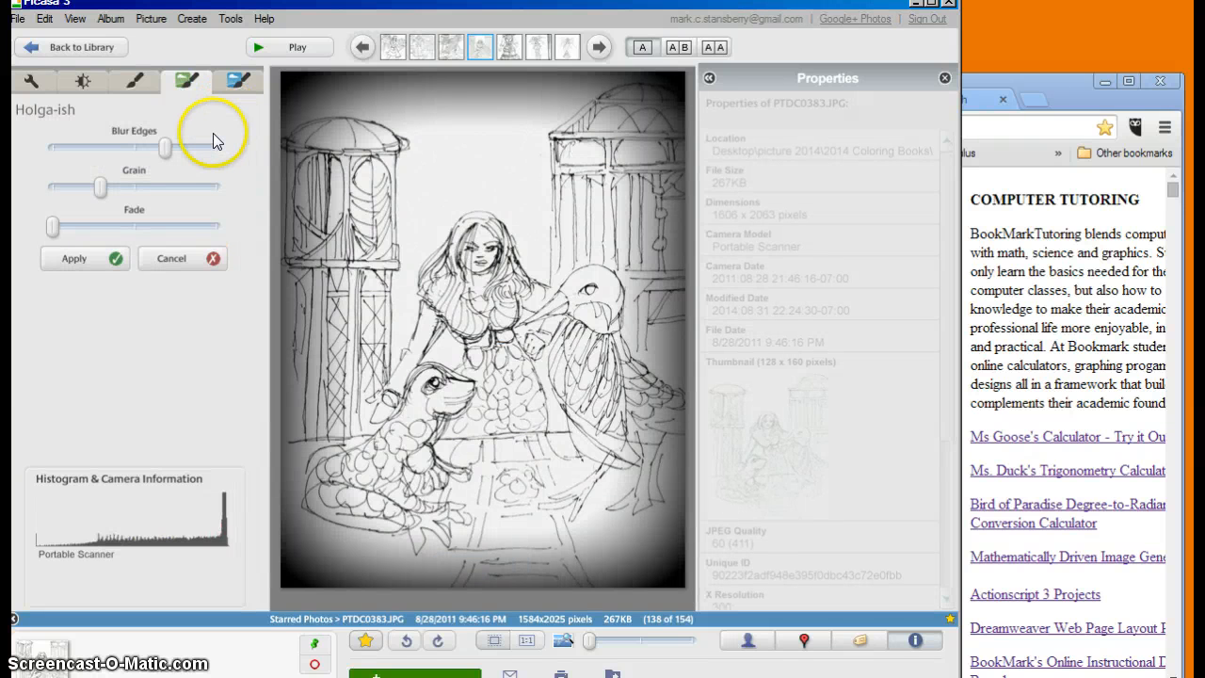
left_click_drag(165, 150, 220, 153)
left_click_drag(102, 190, 216, 187)
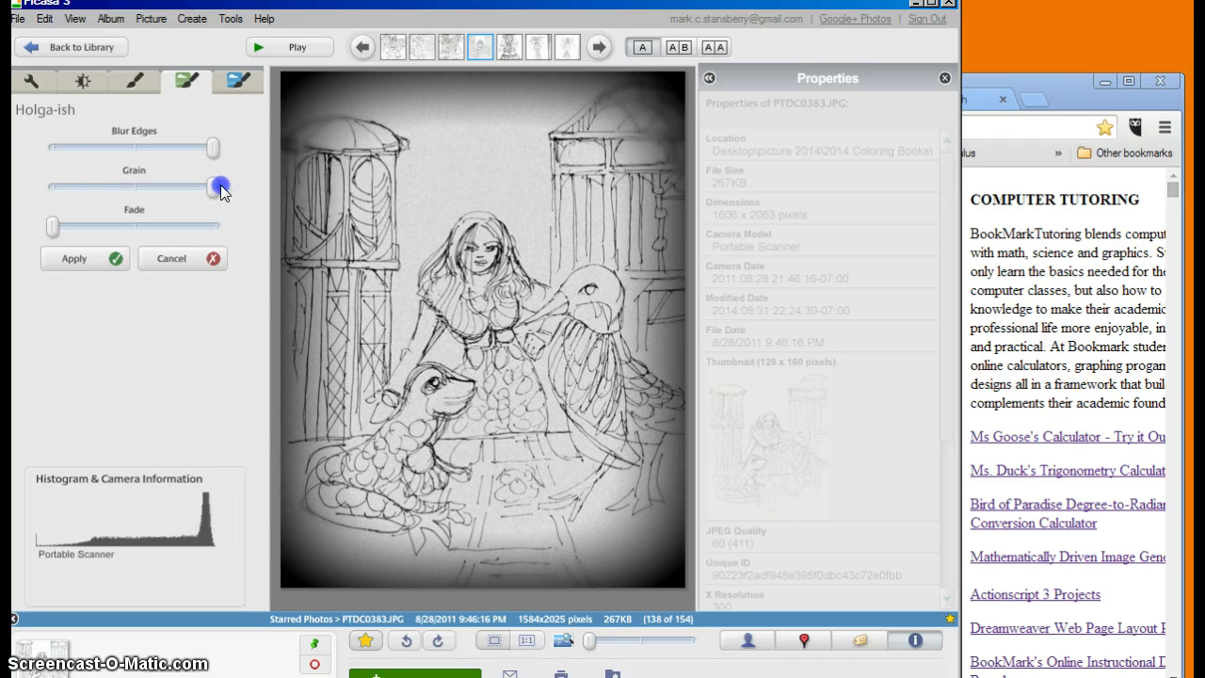
mouse_move(52, 226)
left_mouse_down()
mouse_move(197, 226)
mouse_move(220, 243)
mouse_move(43, 241)
left_mouse_up()
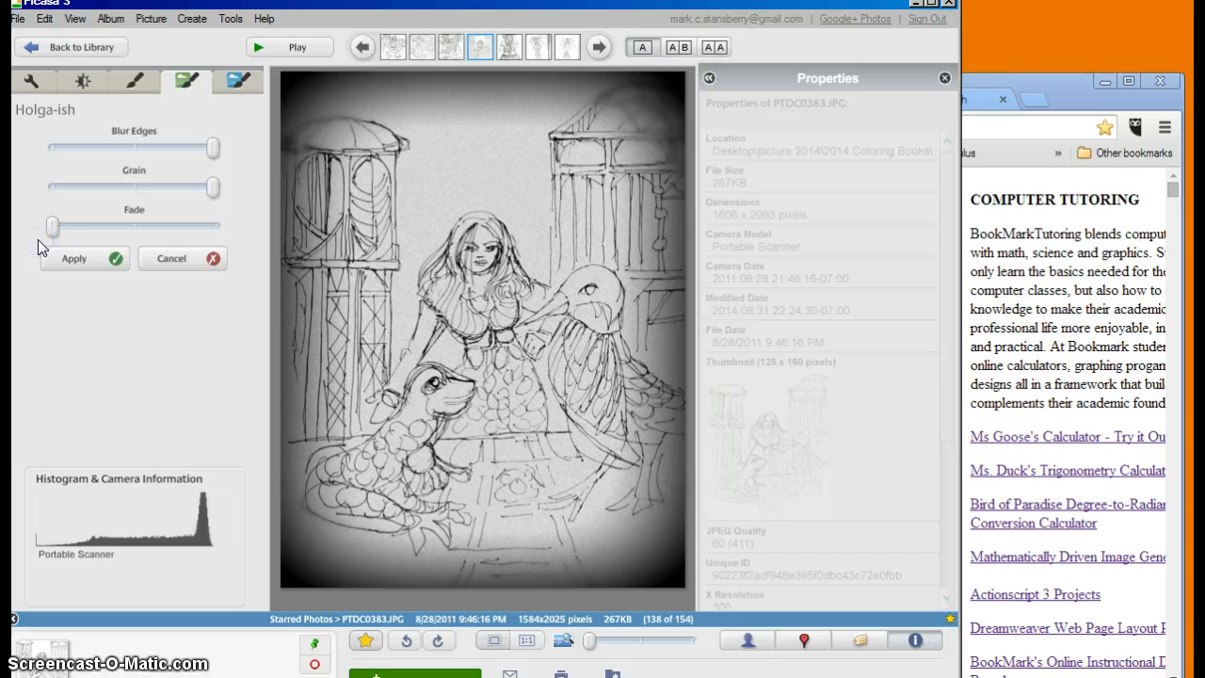
left_click_drag(54, 230, 89, 233)
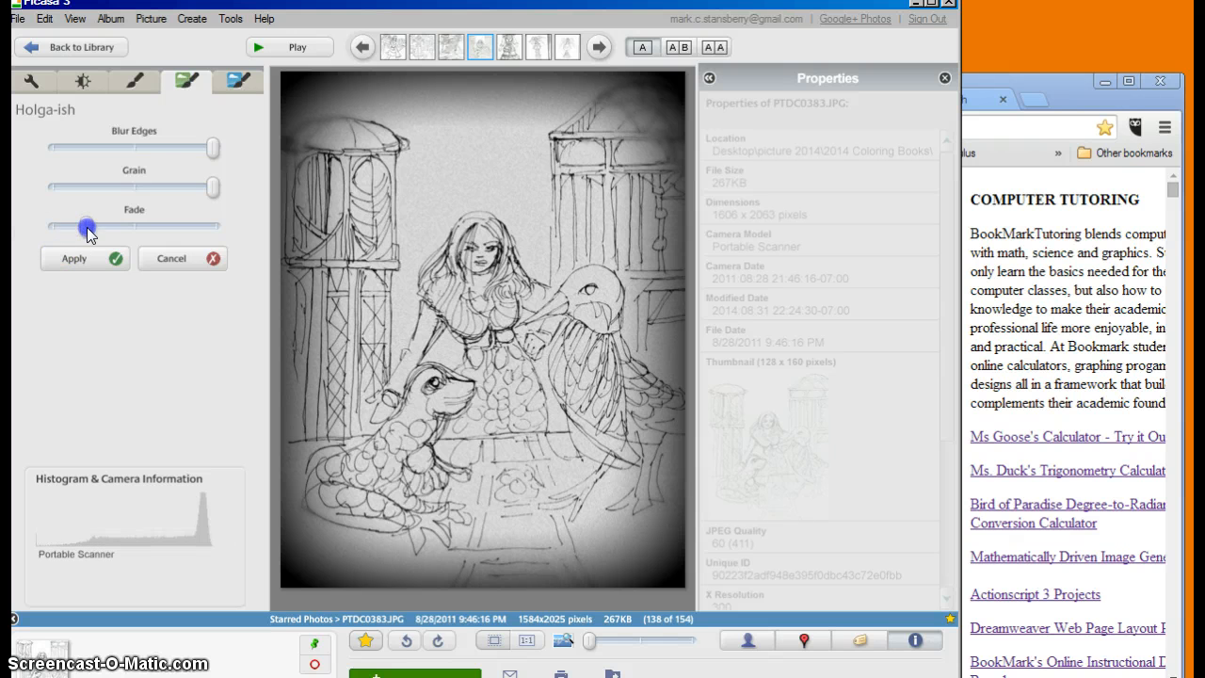
left_click(168, 260)
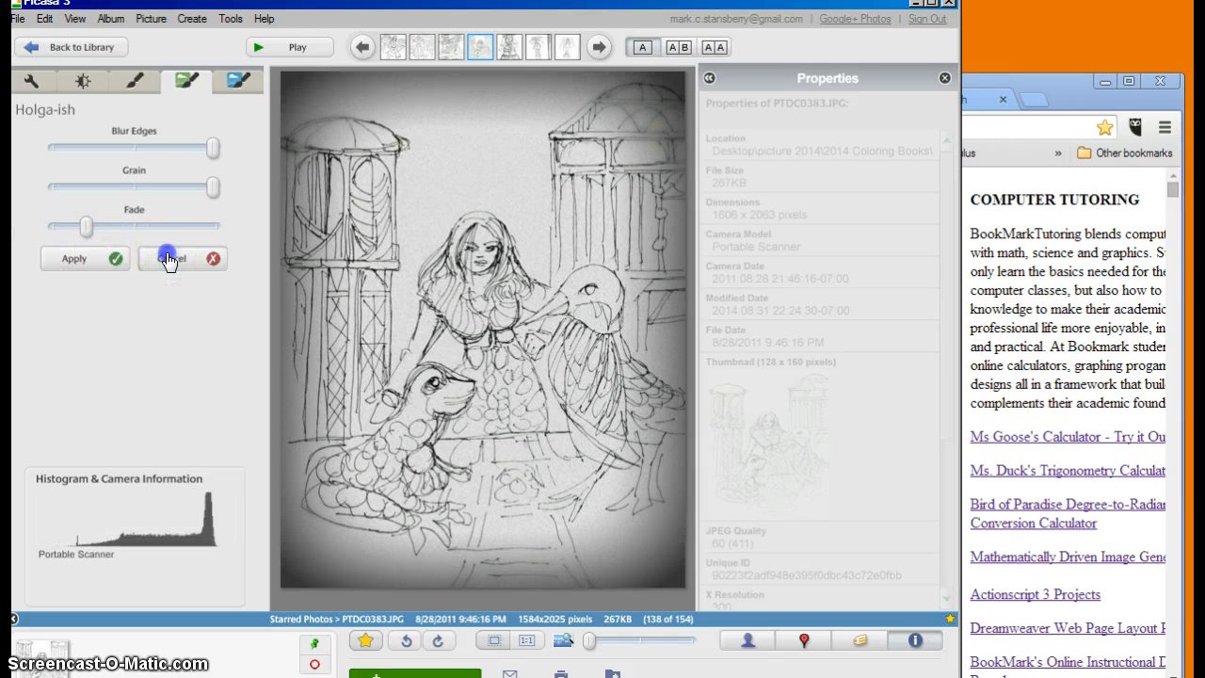
- Try the Focal Zoom effect on the drawing, moving Edge Hardness to maximum and back down to minimum
left_click(238, 82)
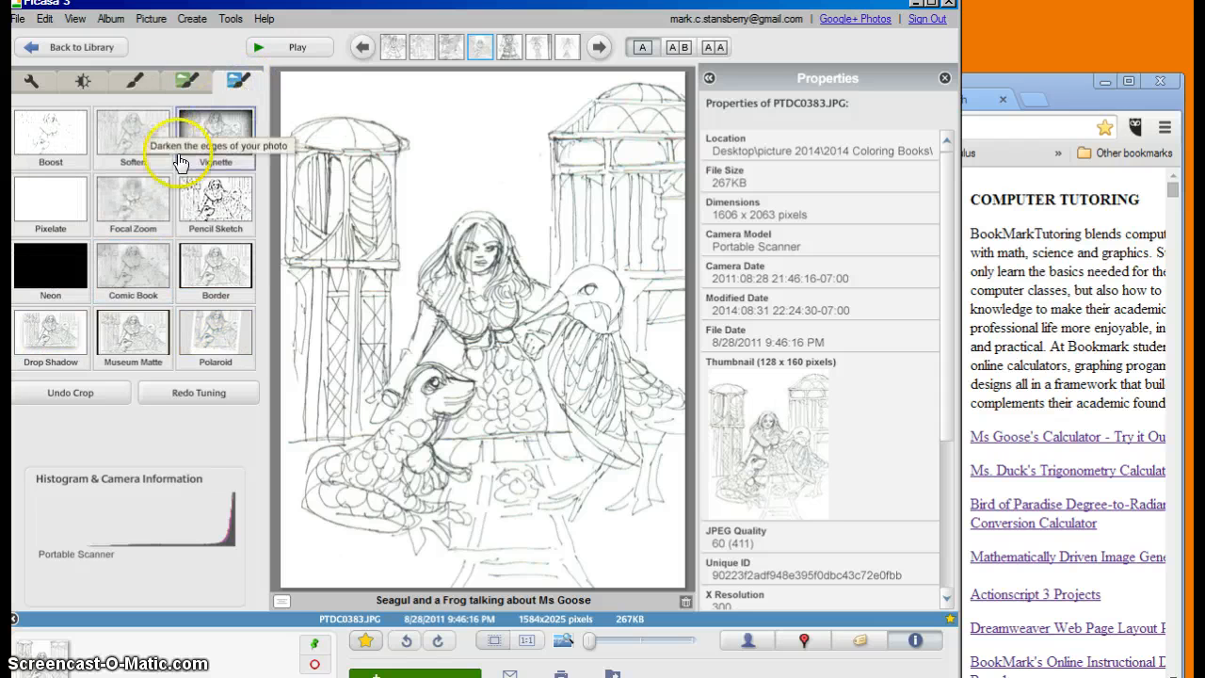
left_click(138, 201)
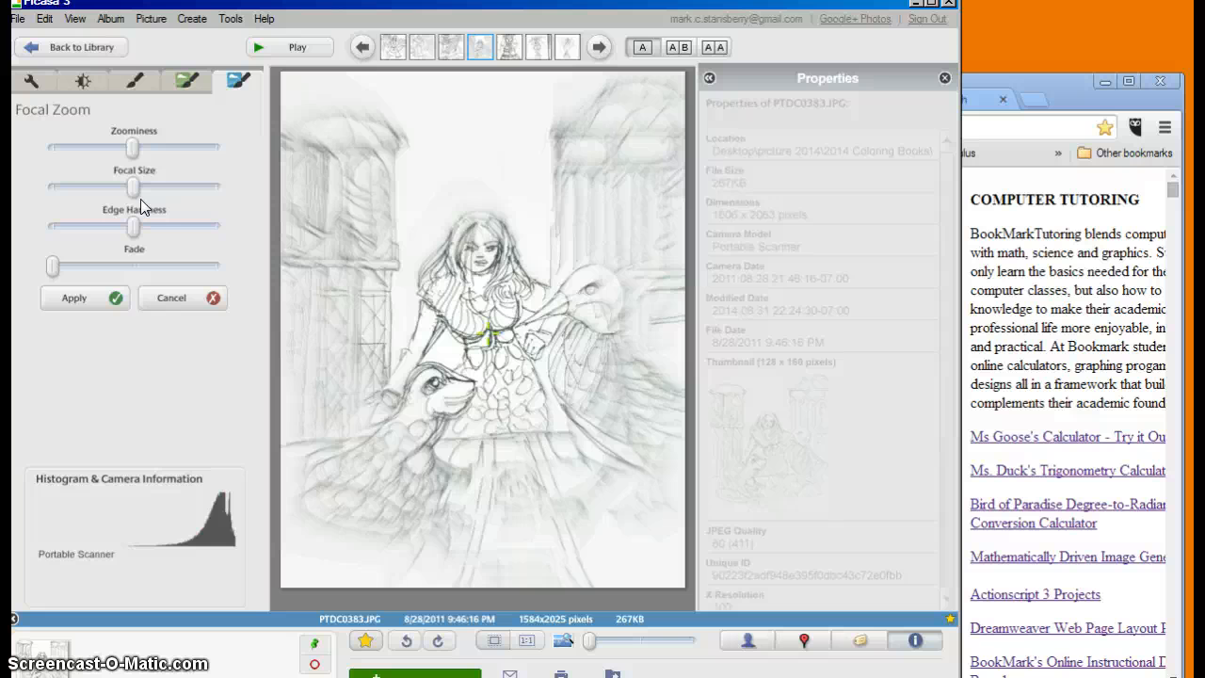
left_click(135, 228)
left_click_drag(135, 228, 231, 235)
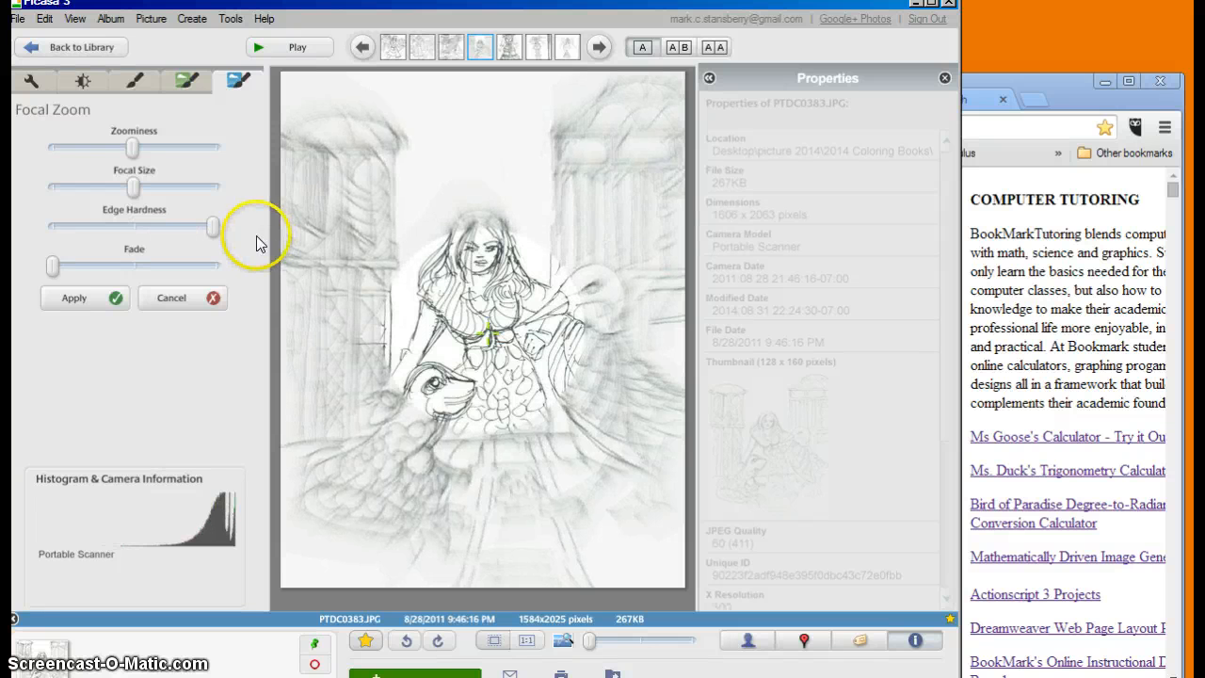
left_click(208, 228)
left_click_drag(207, 232, 13, 228)
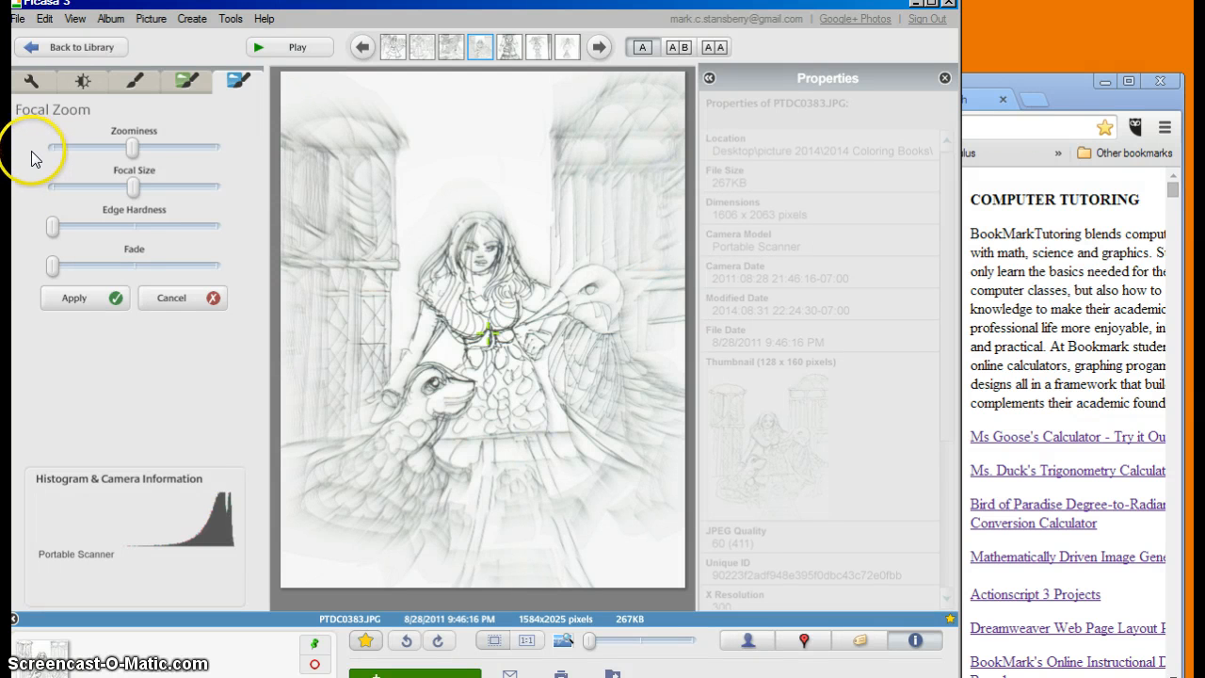
- Discard the pending Focal Zoom changes and raise the drawing's Shadows to maximum
left_click(81, 83)
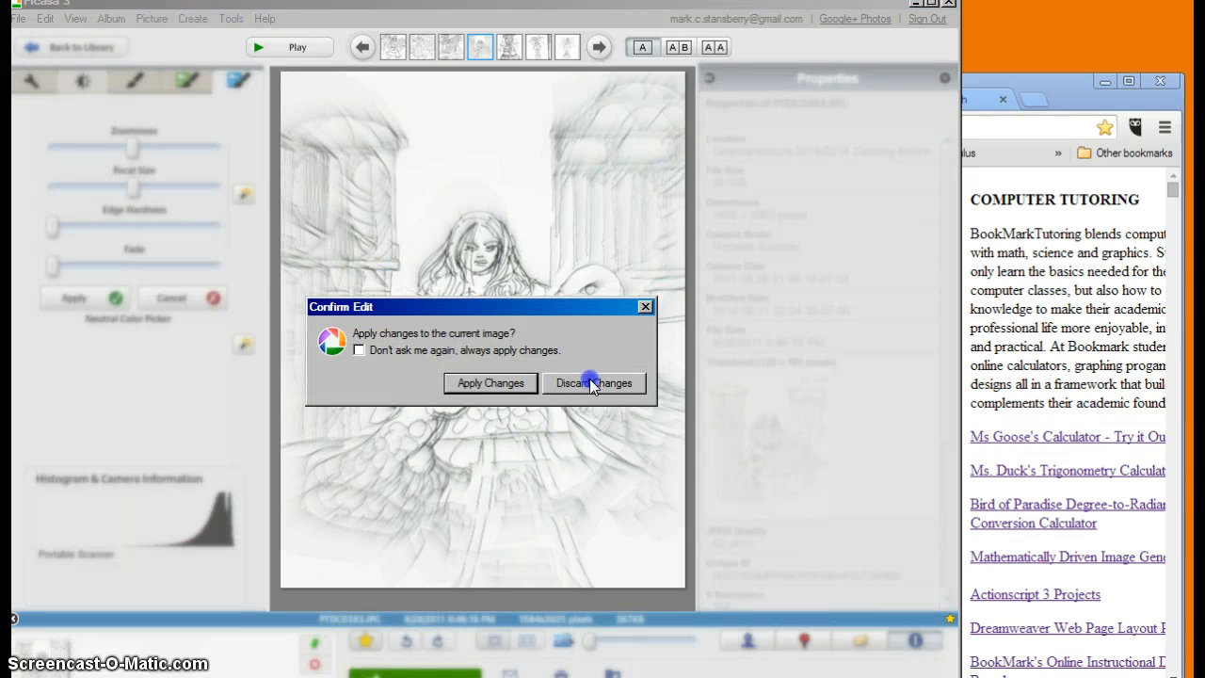
left_click(593, 383)
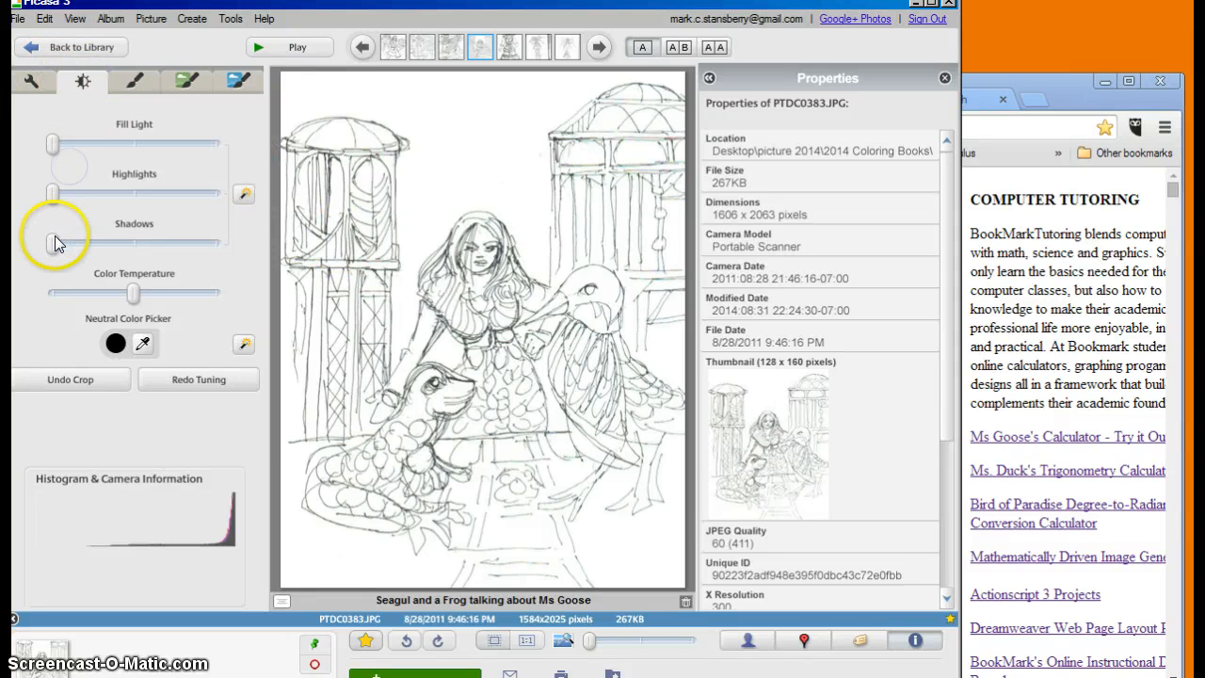
left_click_drag(53, 243, 222, 253)
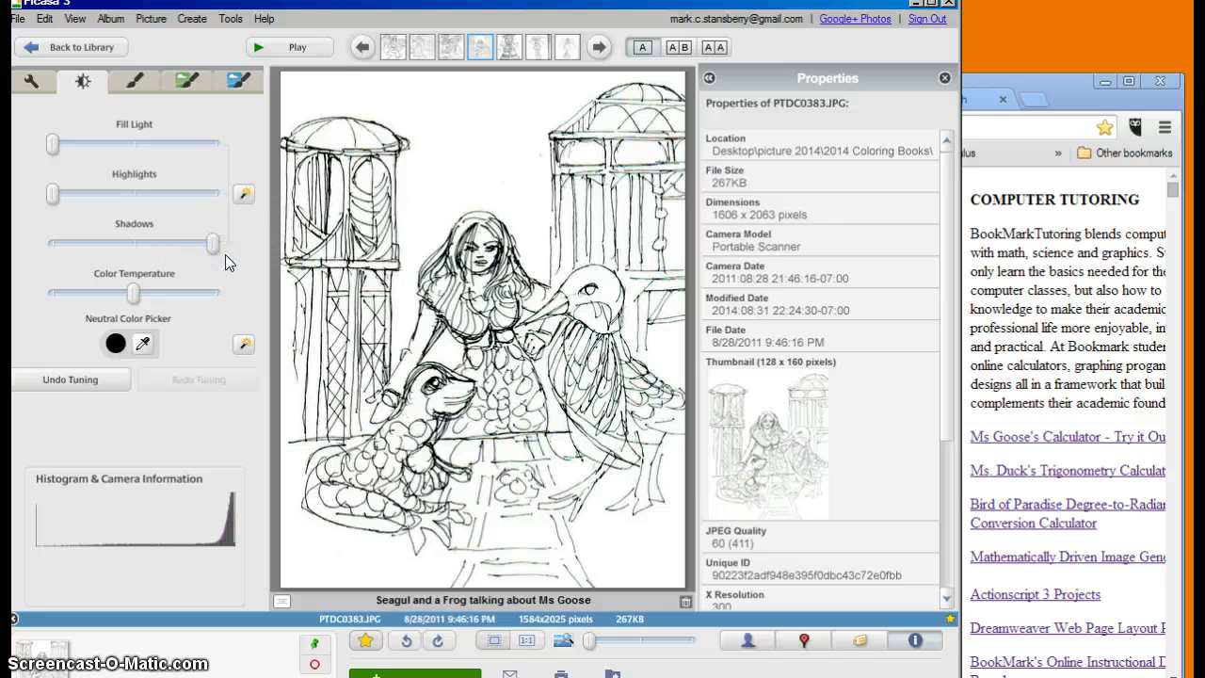
- Save the drawing's Shadows edit to disk, confirming that a backup of the file is made
left_click(169, 312)
right_click(367, 347)
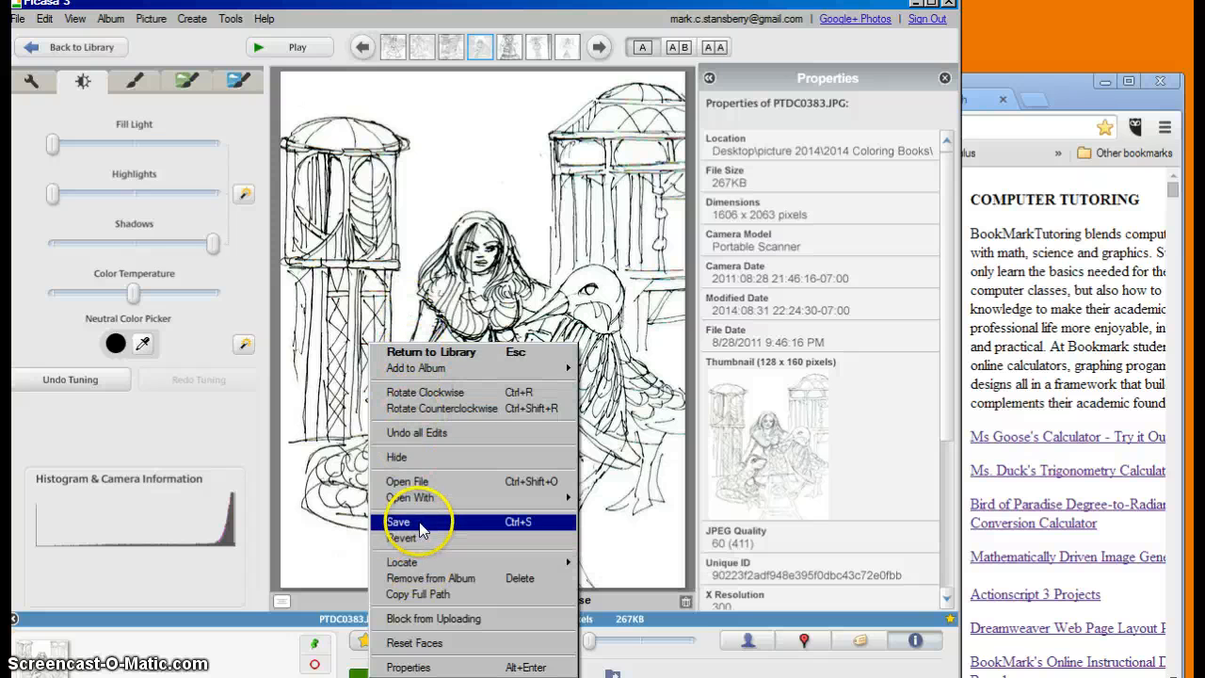
left_click(508, 523)
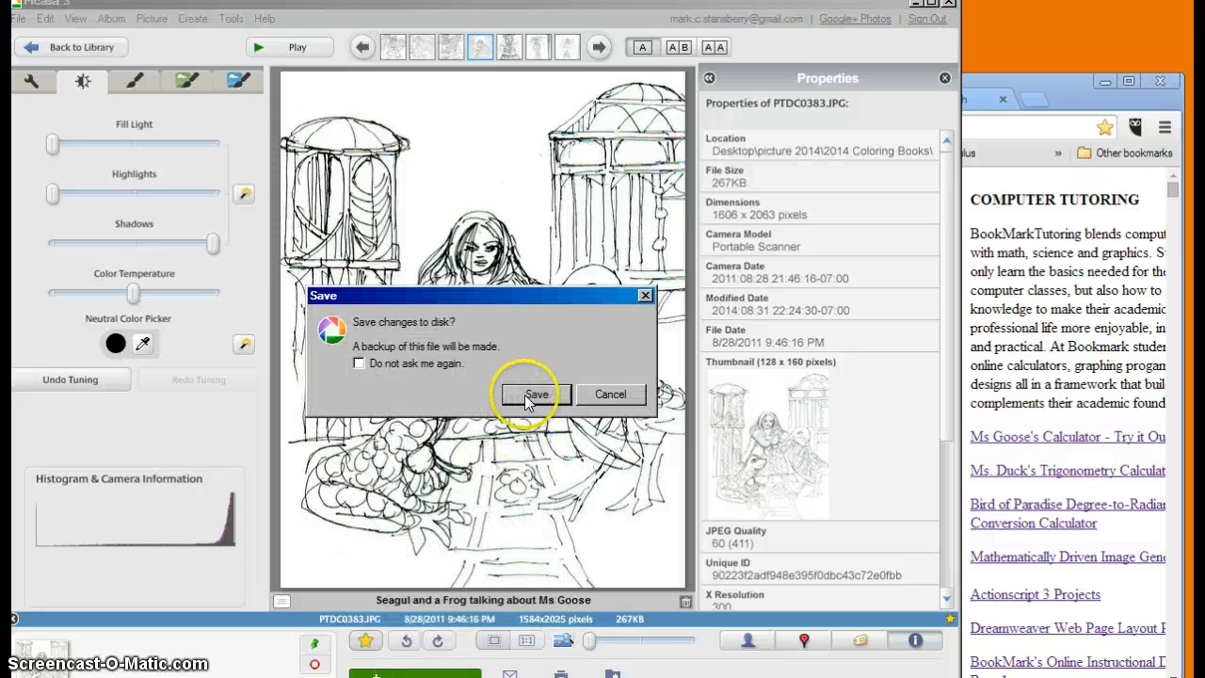
left_click(535, 395)
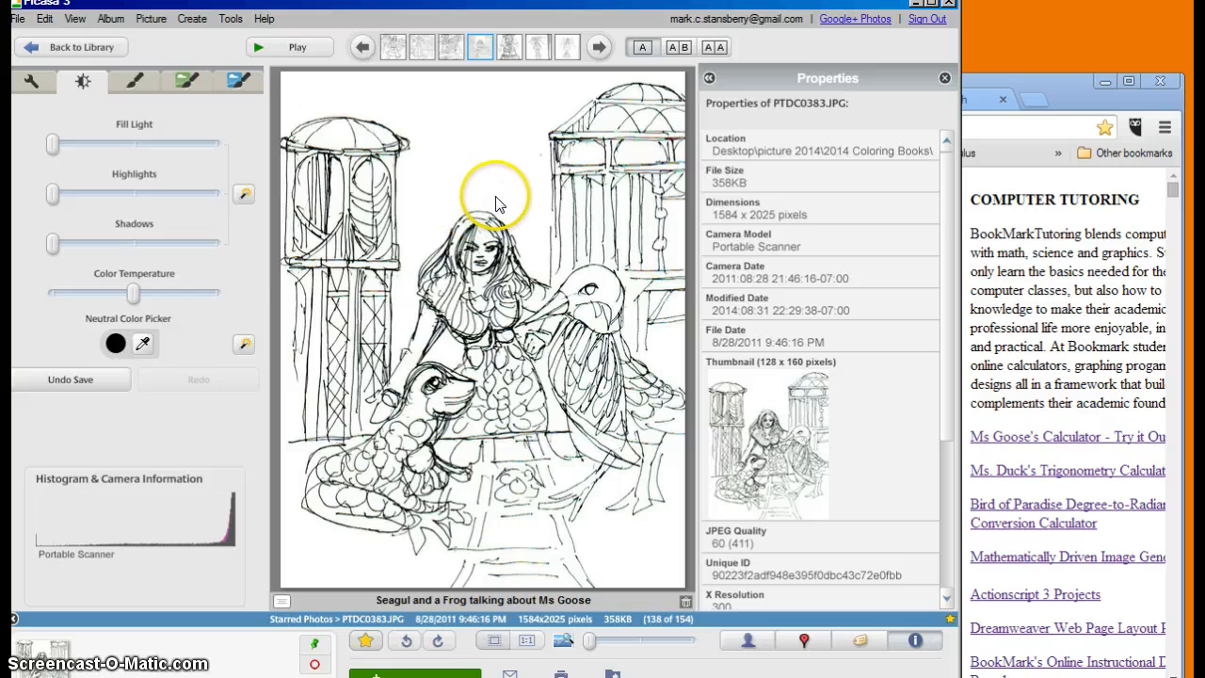
right_click(442, 213)
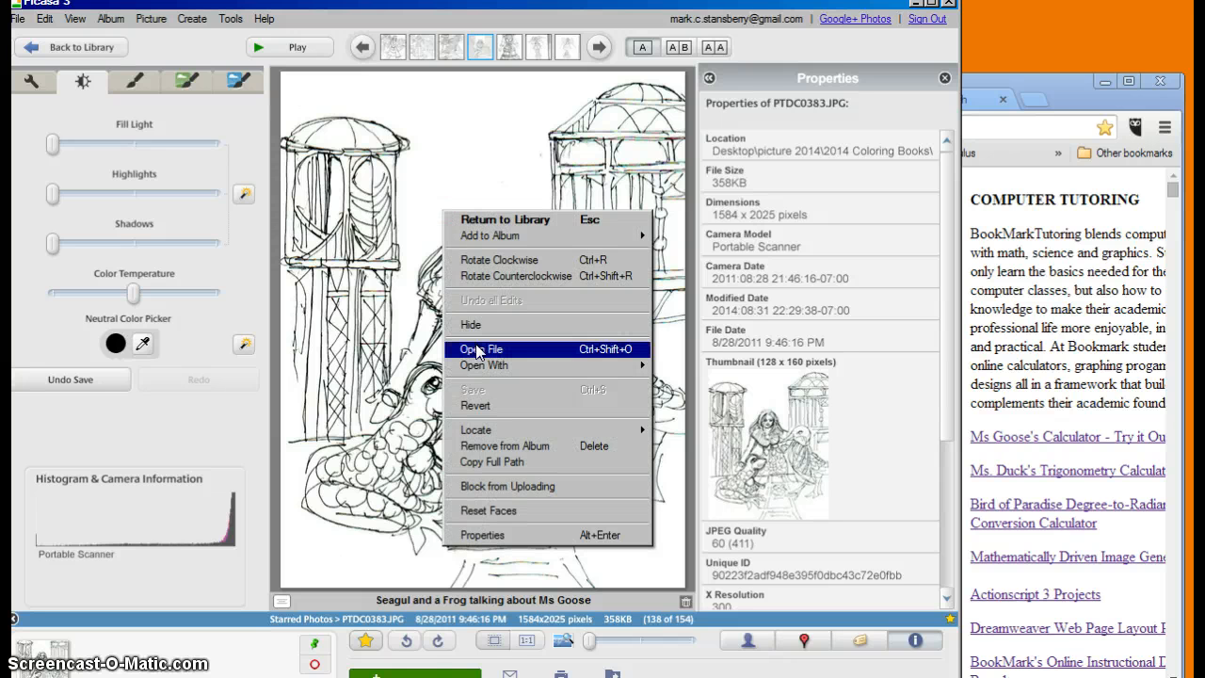
left_click(478, 393)
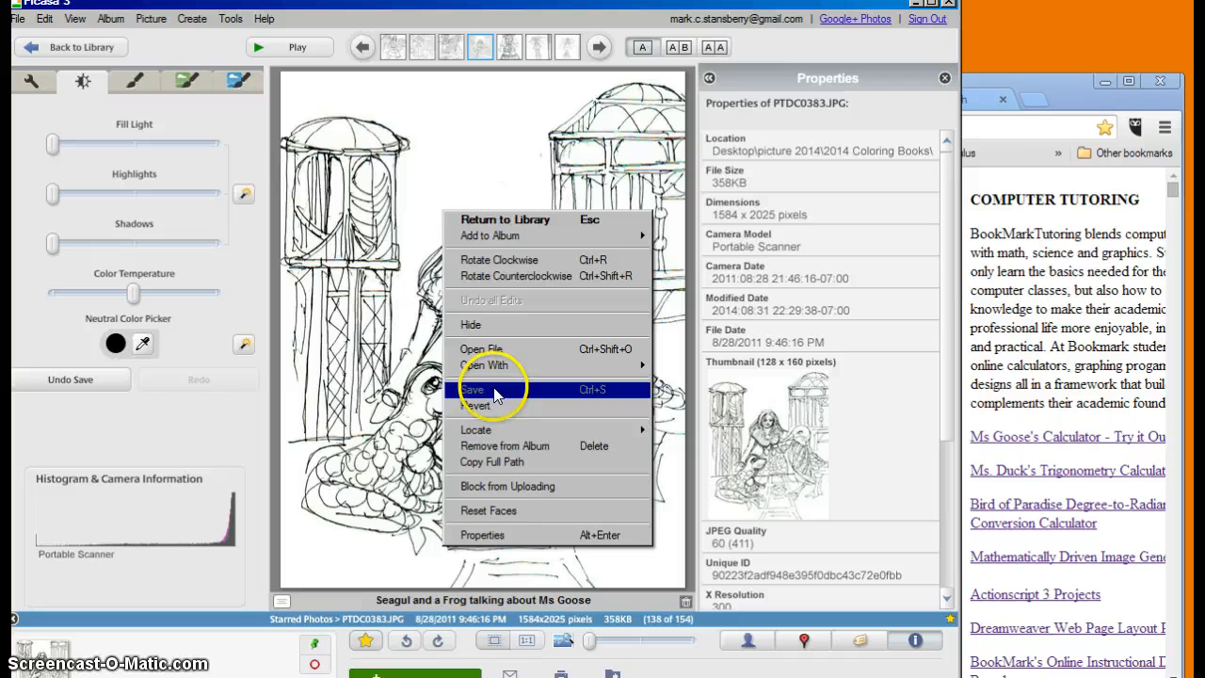
right_click(368, 342)
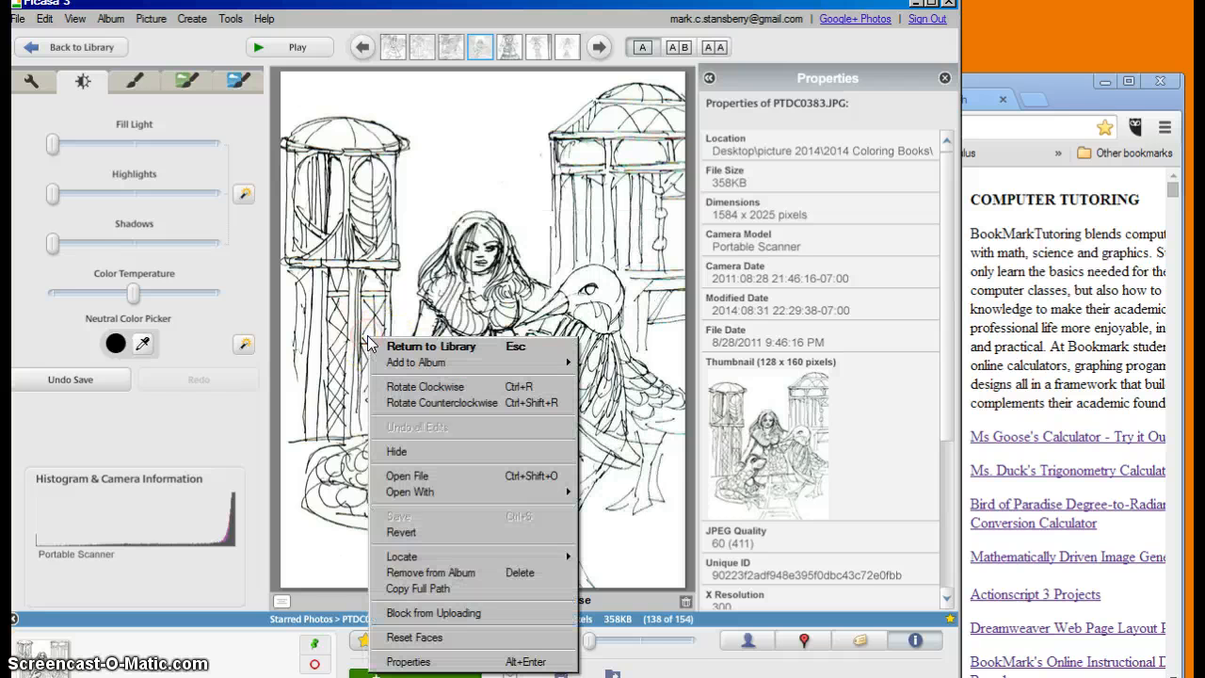
left_click(378, 286)
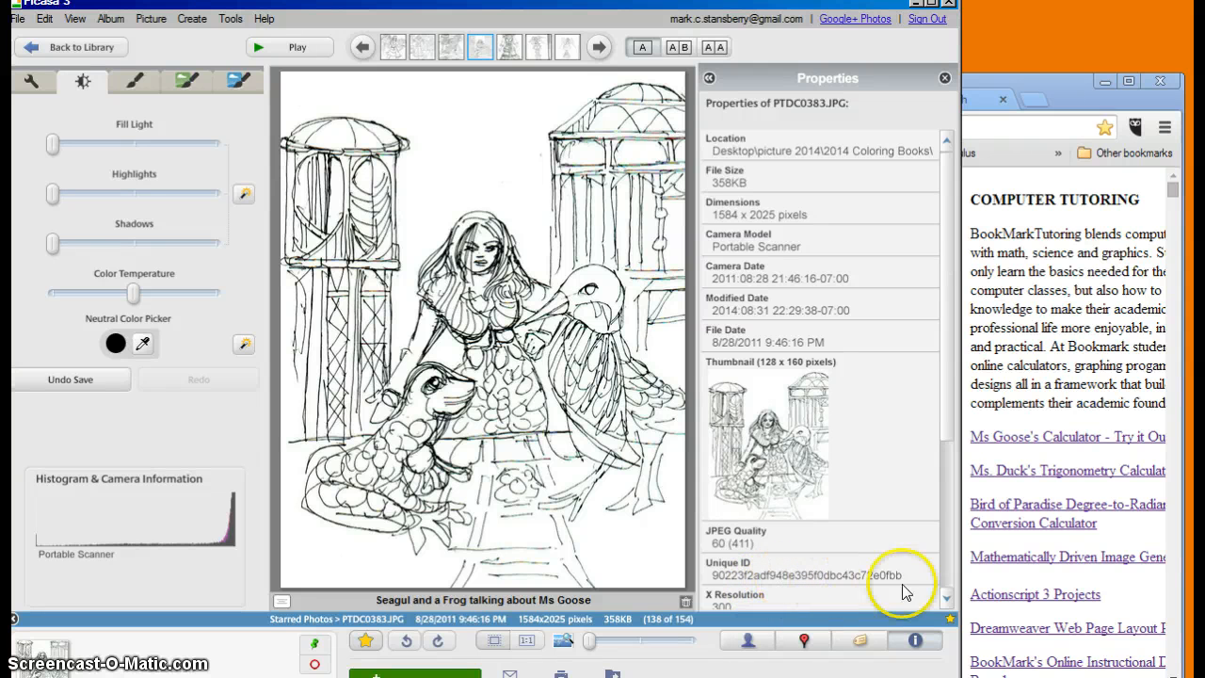
- Reword the drawing's caption to "Seagul and a Frog talking about drone programming."
left_click(945, 598)
left_click(942, 598)
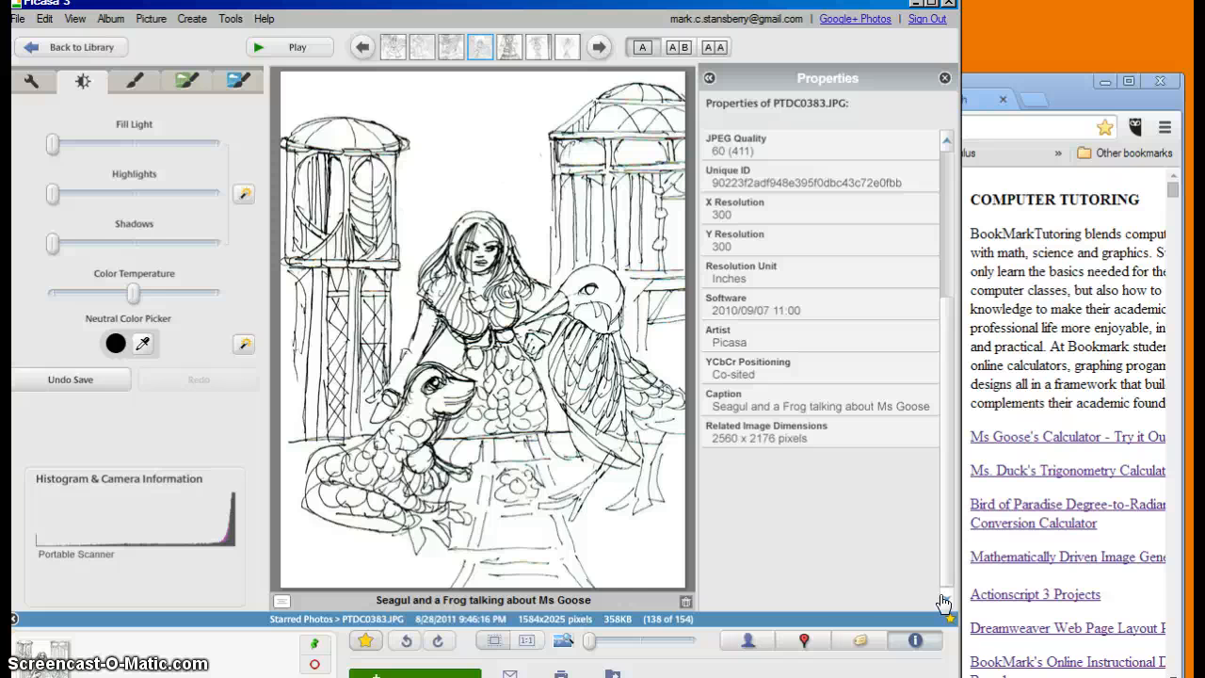
left_click(568, 599)
left_click(603, 593)
key("BackSpace")
key("BackSpace")
key("BackSpace")
key("BackSpace")
key("BackSpace")
key("BackSpace")
key("BackSpace")
key("BackSpace")
key("BackSpace")
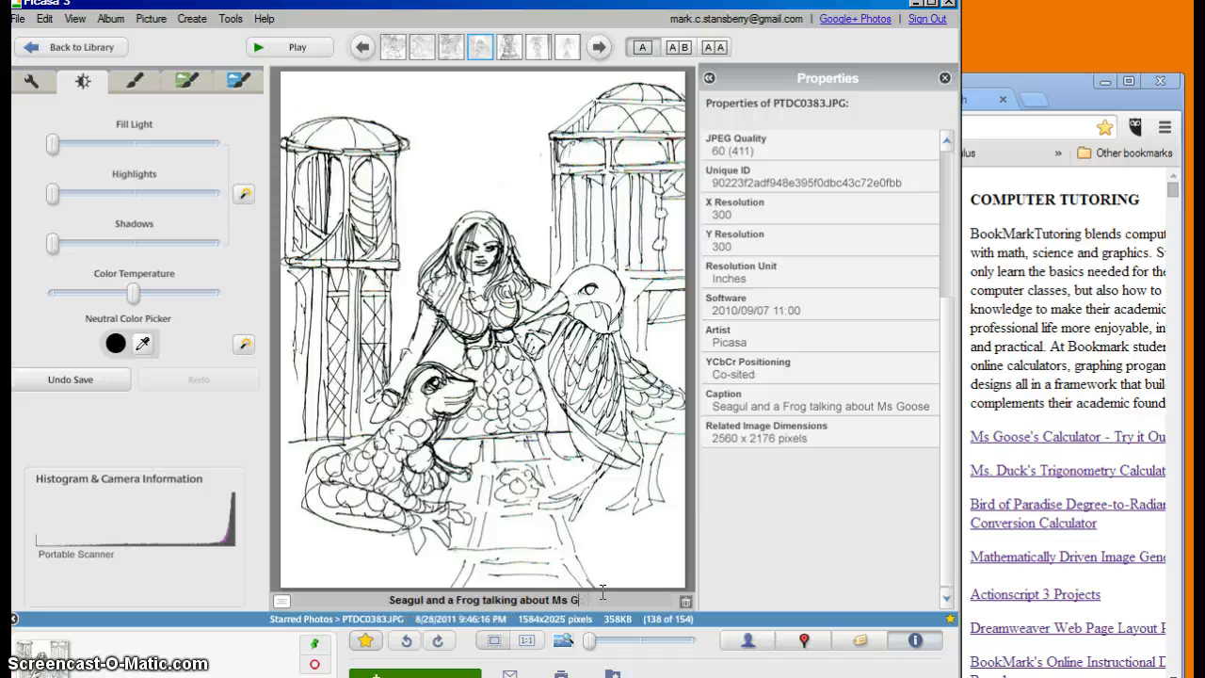
key("BackSpace")
key("BackSpace")
key("BackSpace")
key("BackSpace")
key("BackSpace")
key("BackSpace")
key("BackSpace")
key("BackSpace")
key("BackSpace")
key("BackSpace")
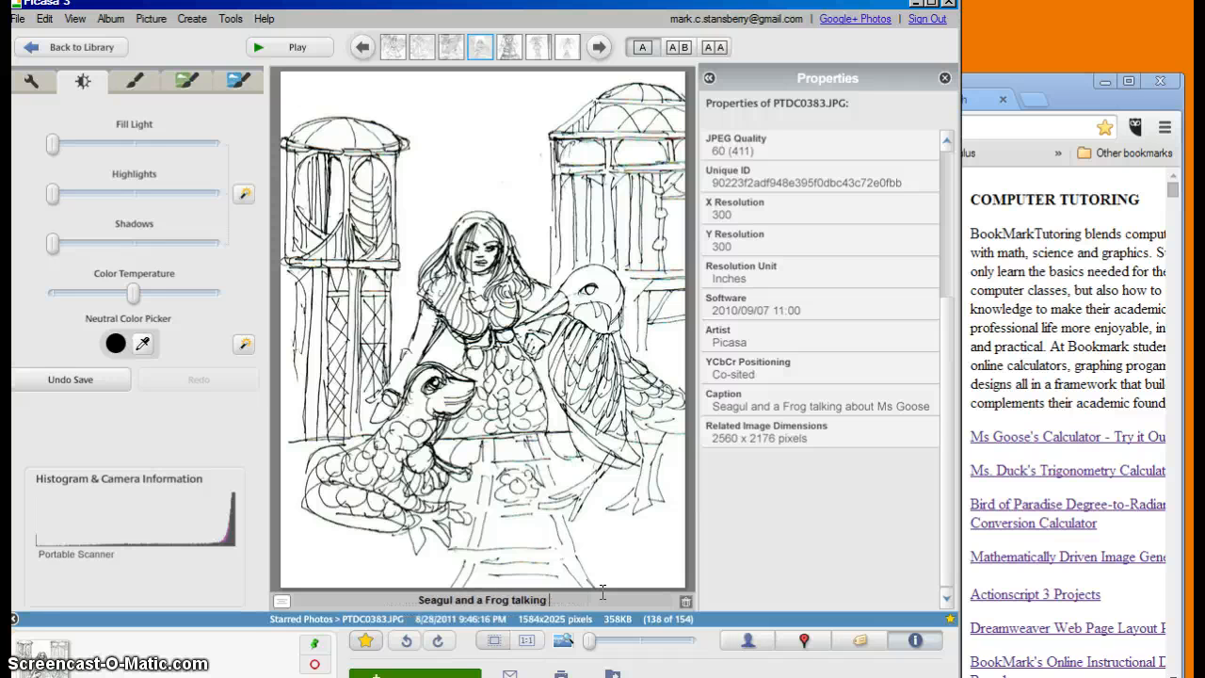
key("BackSpace")
key("BackSpace")
key("BackSpace")
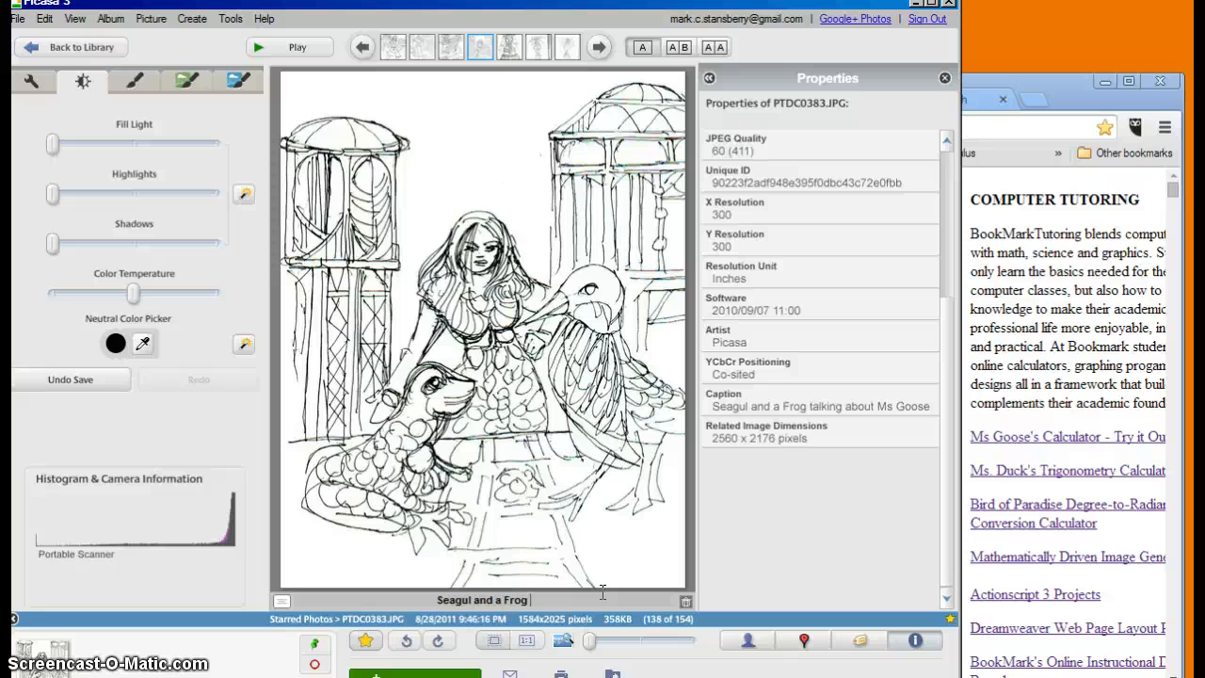
type("tal")
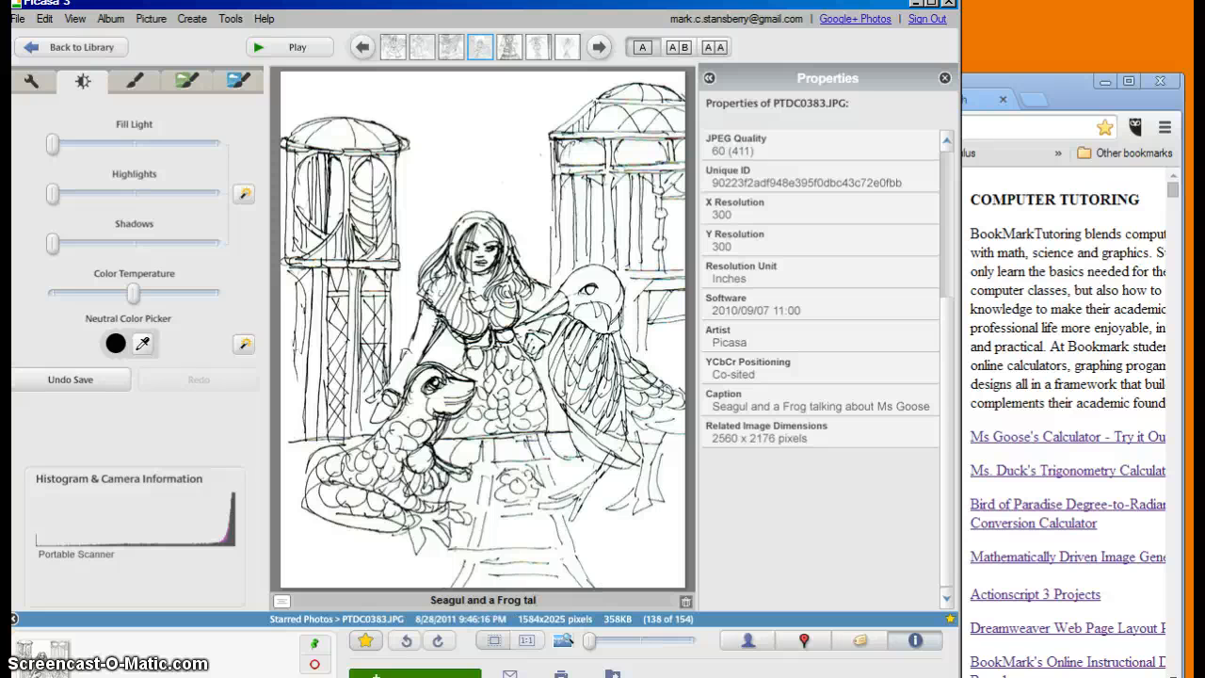
type("king ")
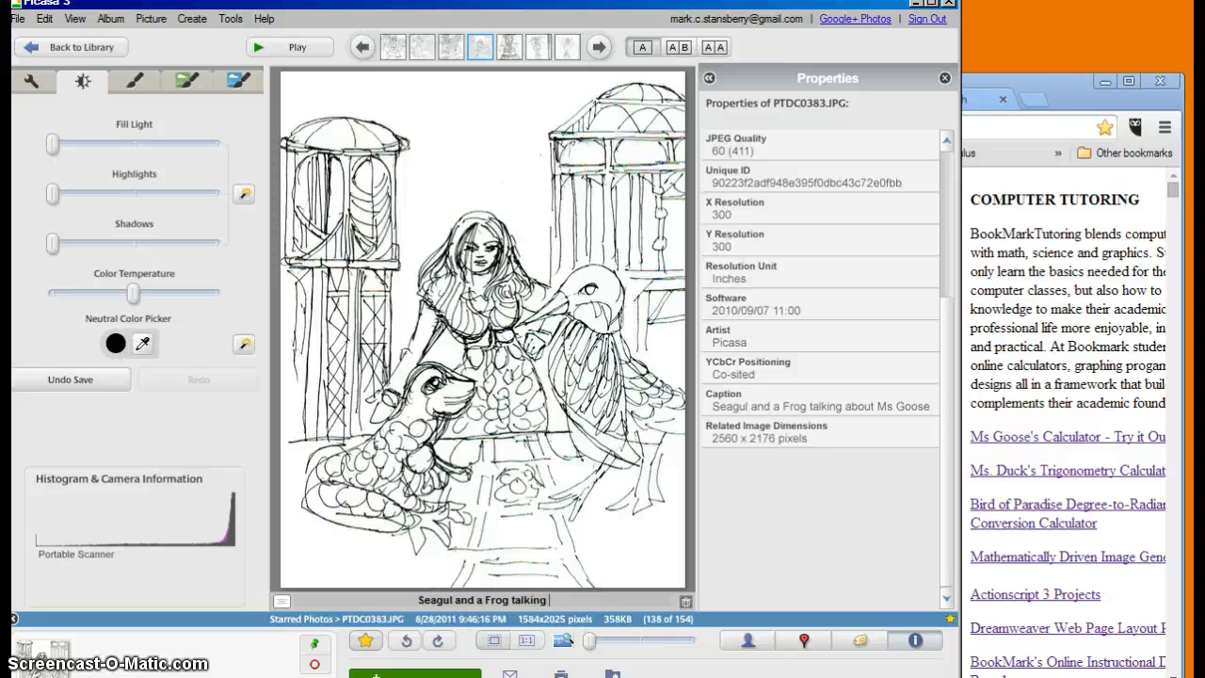
type("about dro")
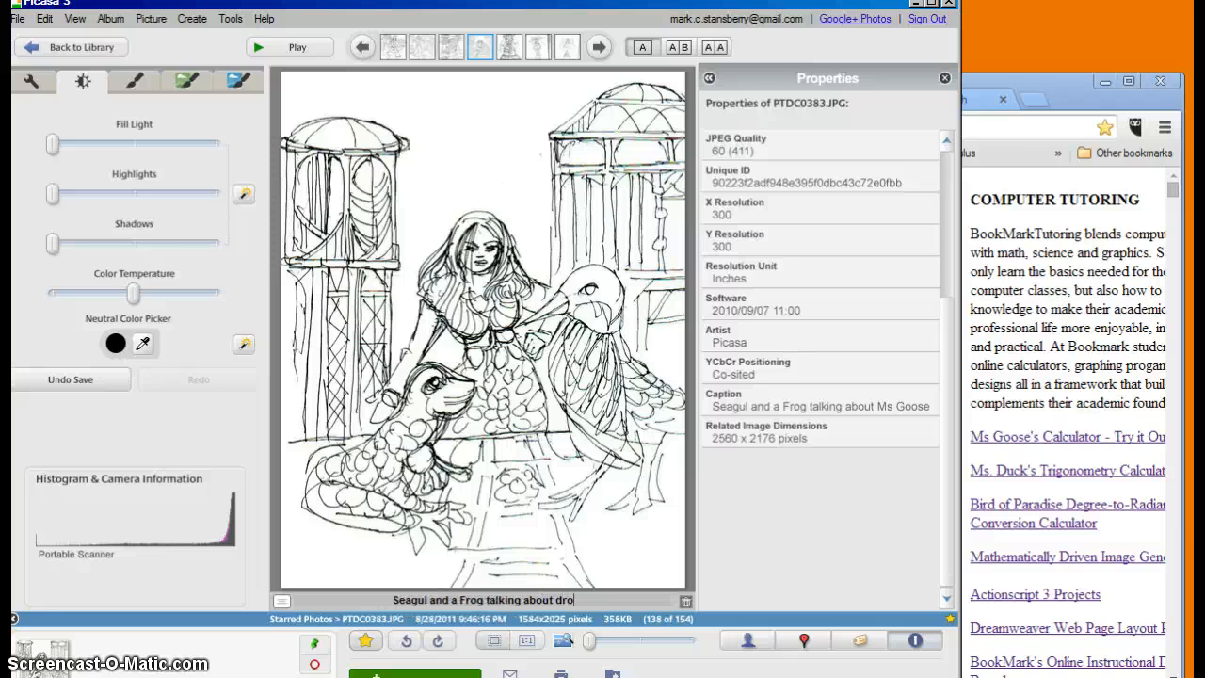
type("n")
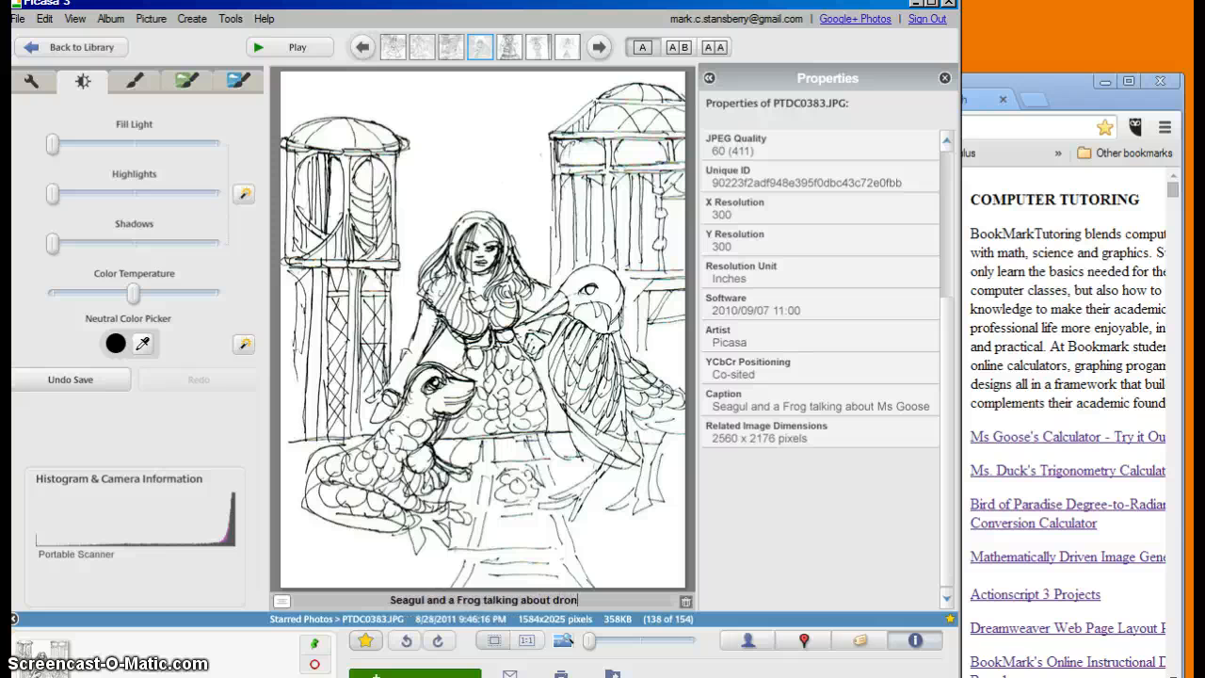
type("es")
key("BackSpace")
type("progr")
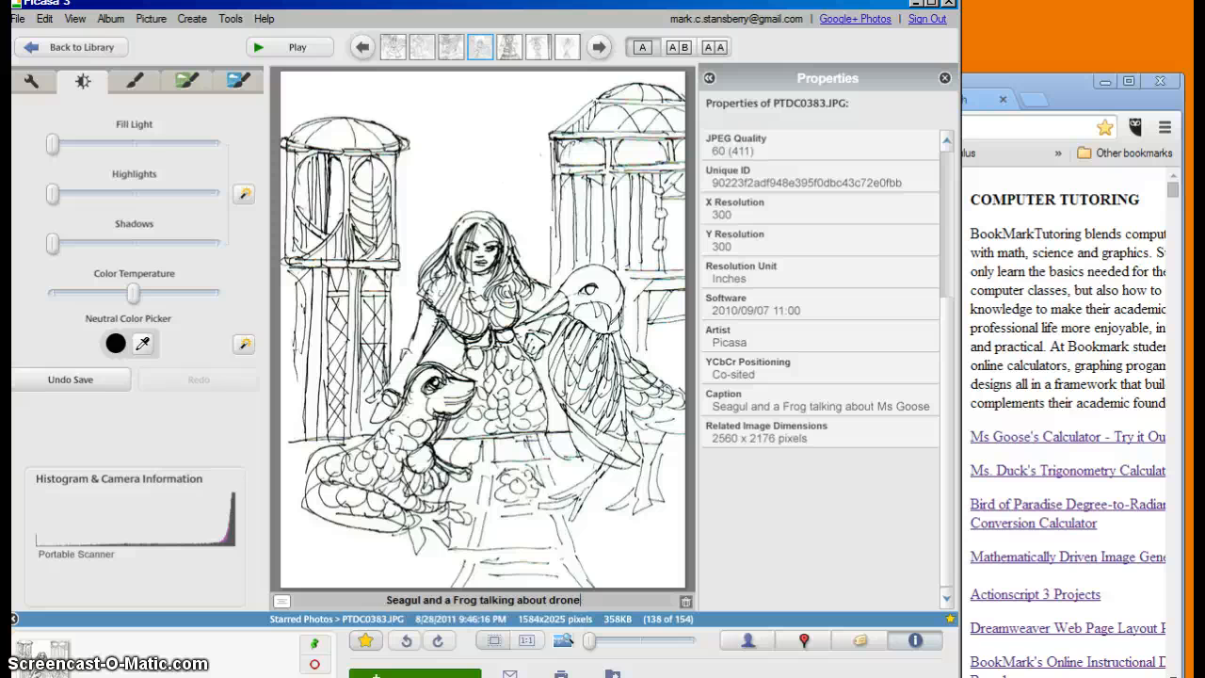
type("ammaing")
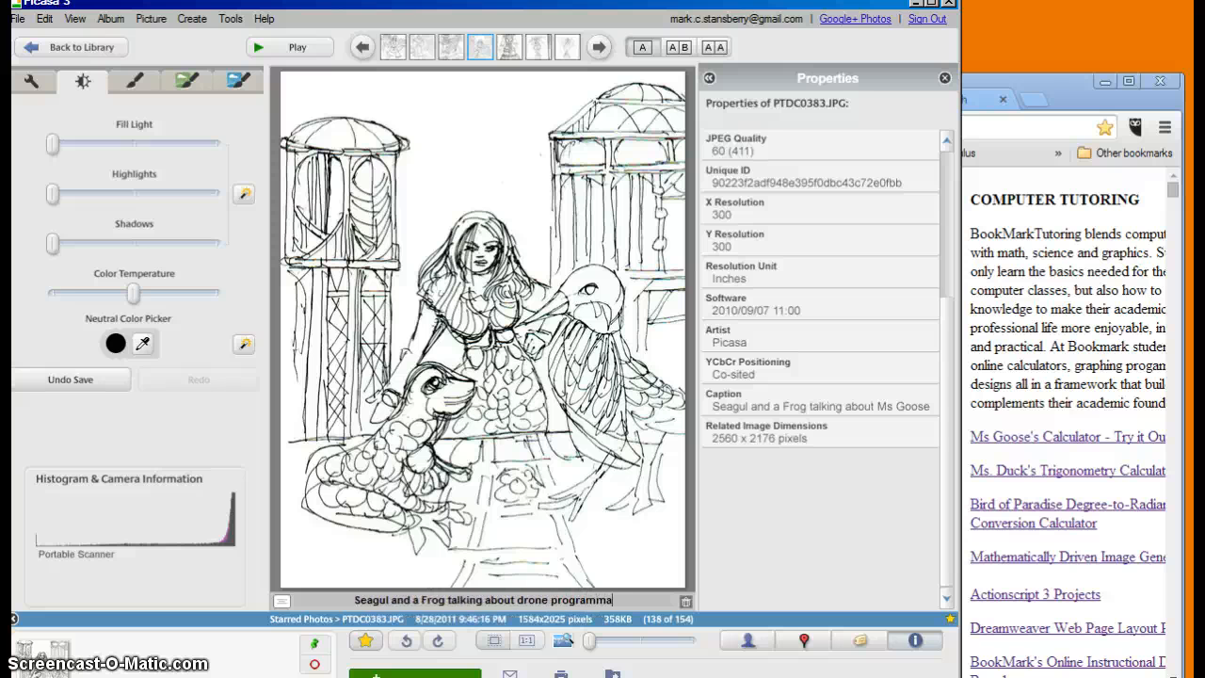
key("BackSpace")
key("BackSpace")
key("BackSpace")
key("BackSpace")
type("ing")
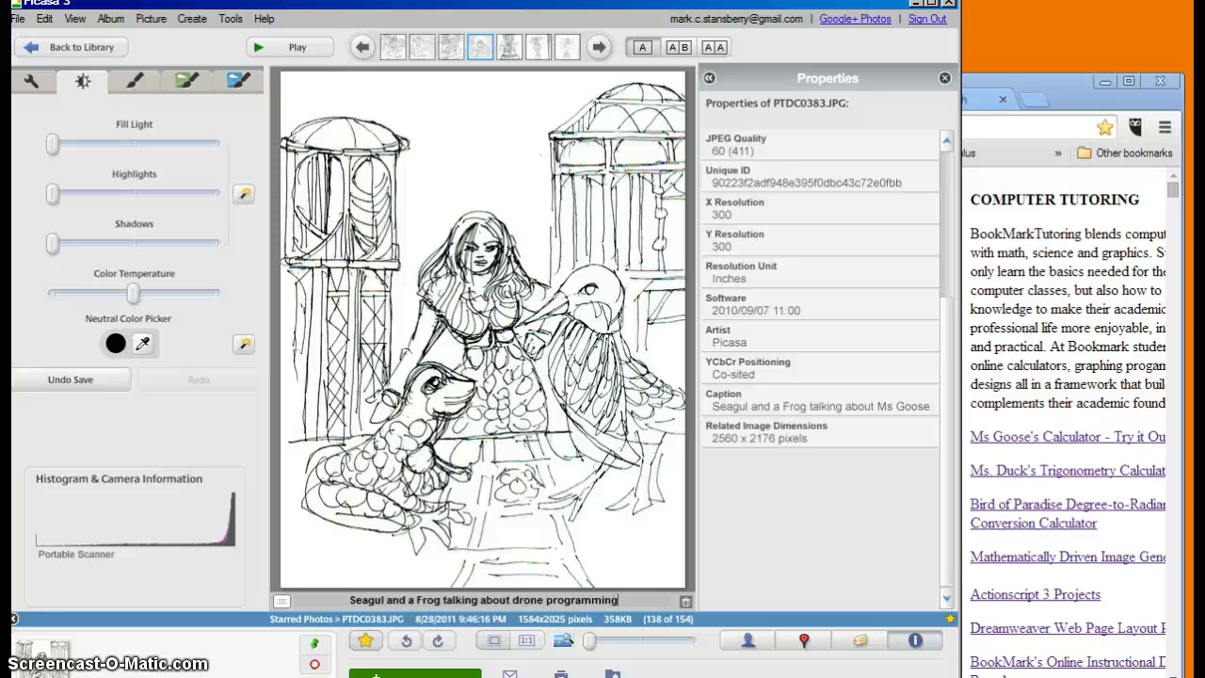
type(". ")
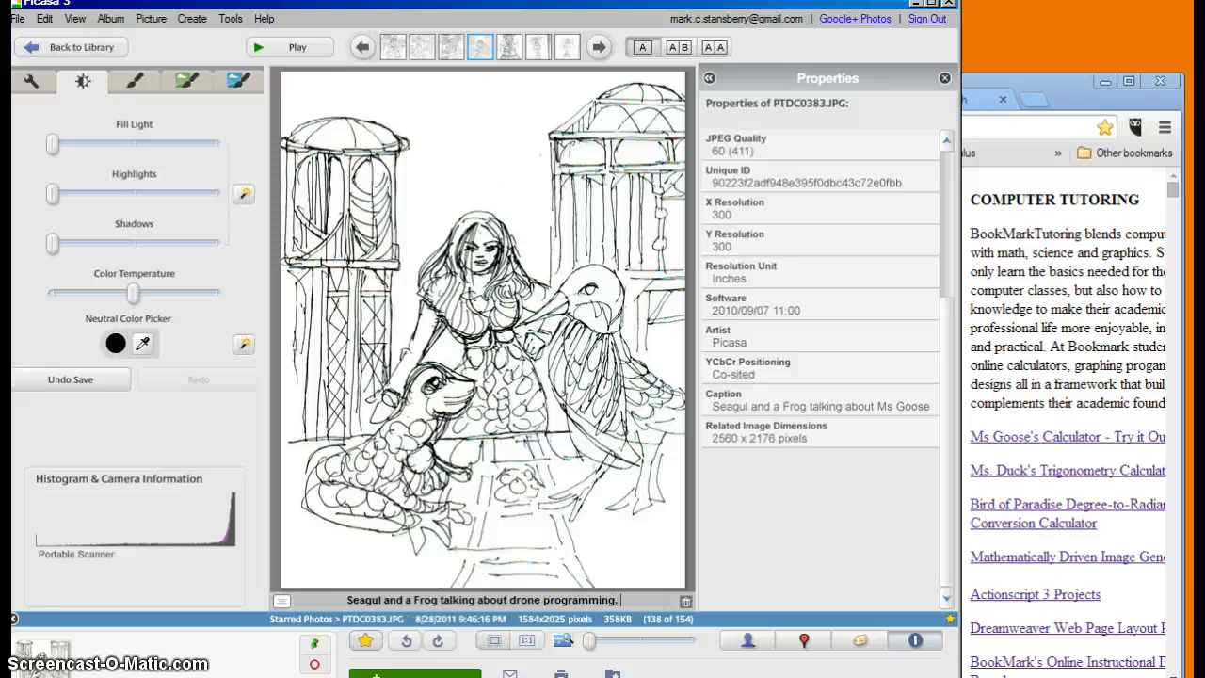
- Add the sentence "Fashion designer in backgrounder." to the end of the drawing's caption
type("Fashion de")
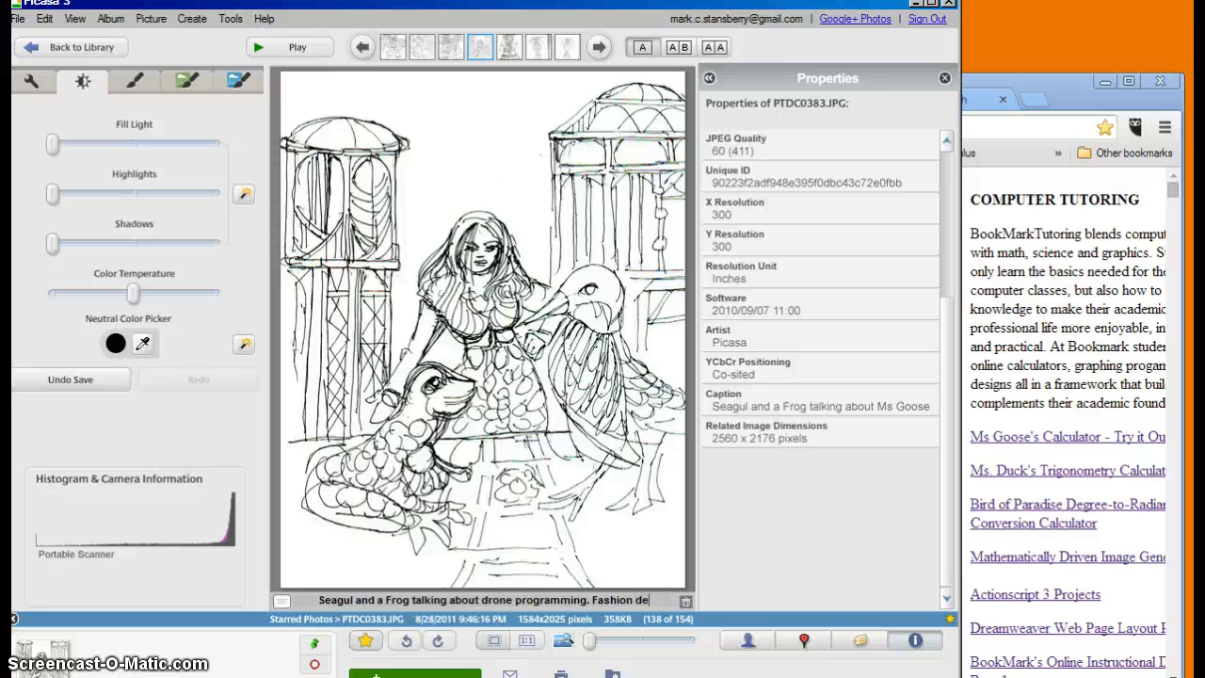
type("signer in ba")
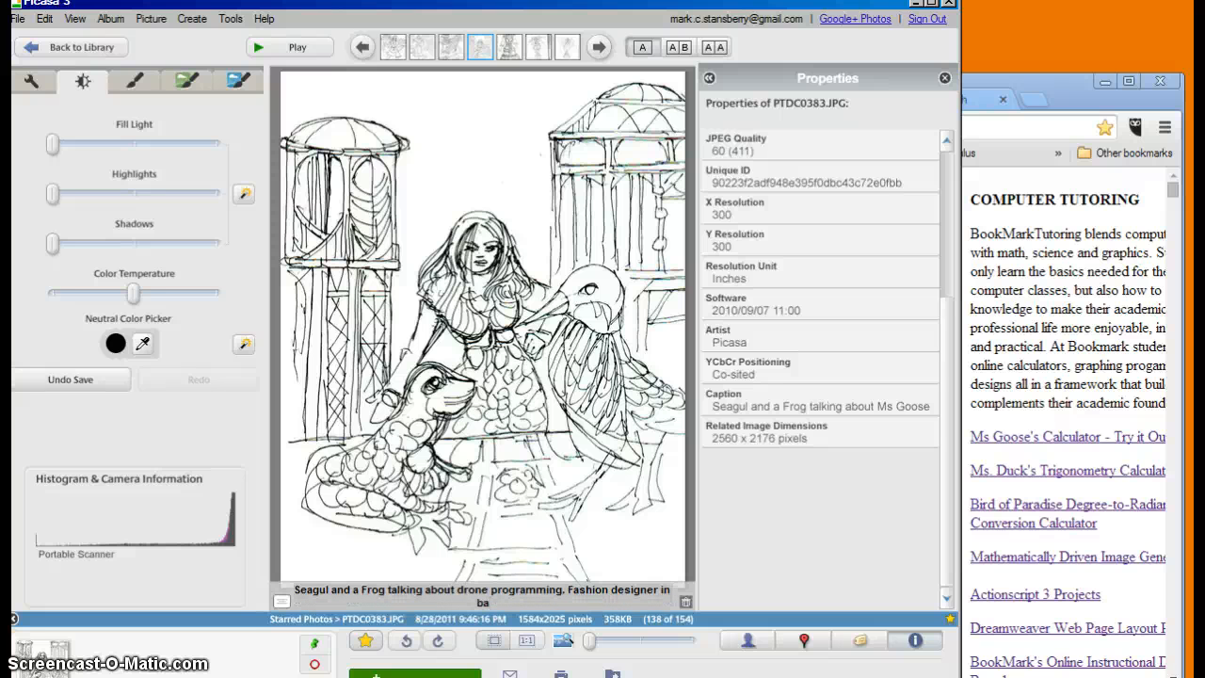
type("ckgrounder.")
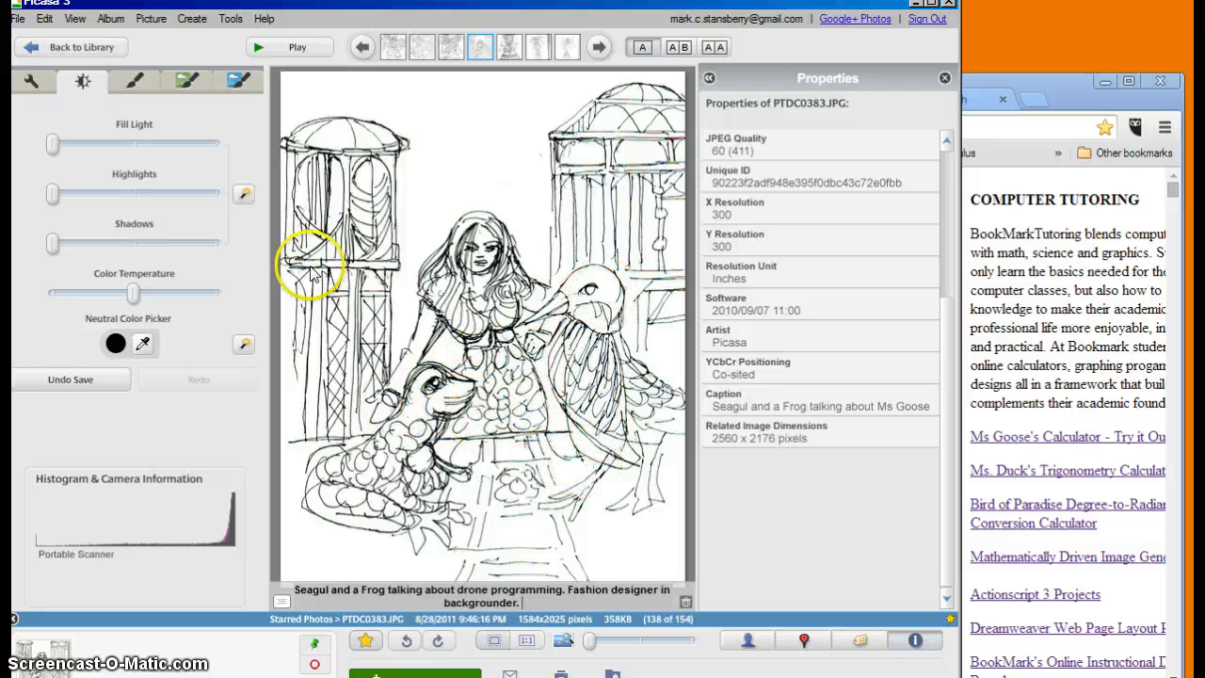
- Browse forward through the starred drawings to the robed woman holding flowers, PTDC0370.JPG
left_click(601, 50)
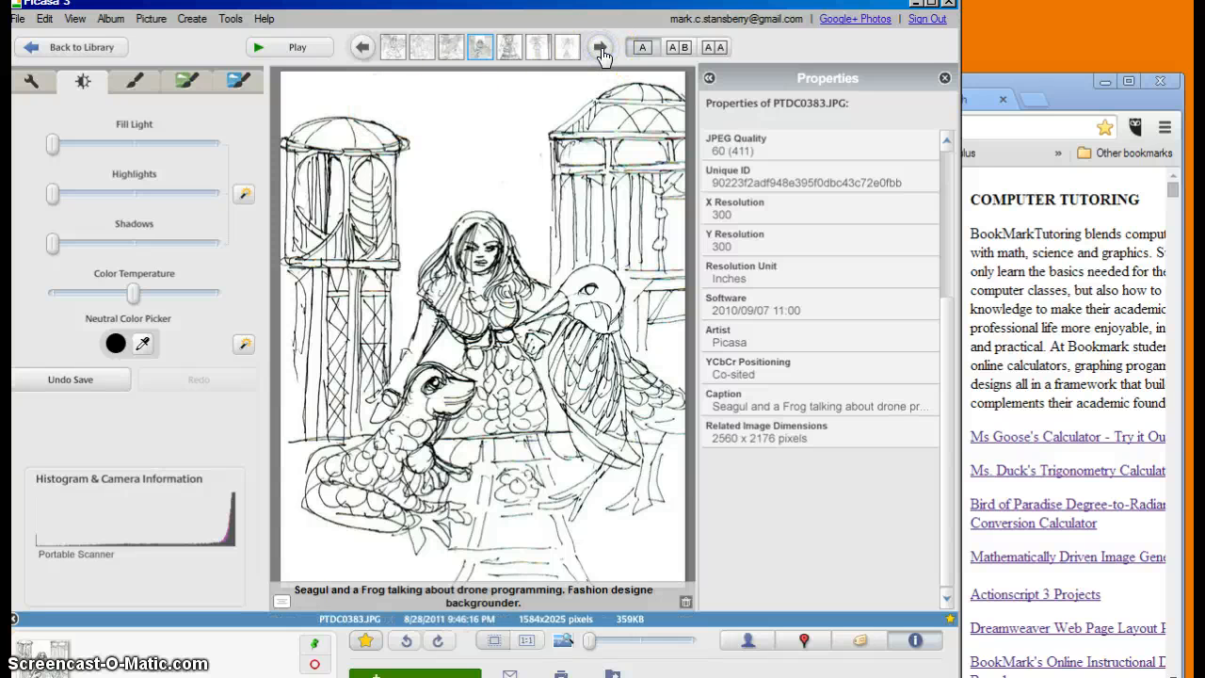
left_click(601, 52)
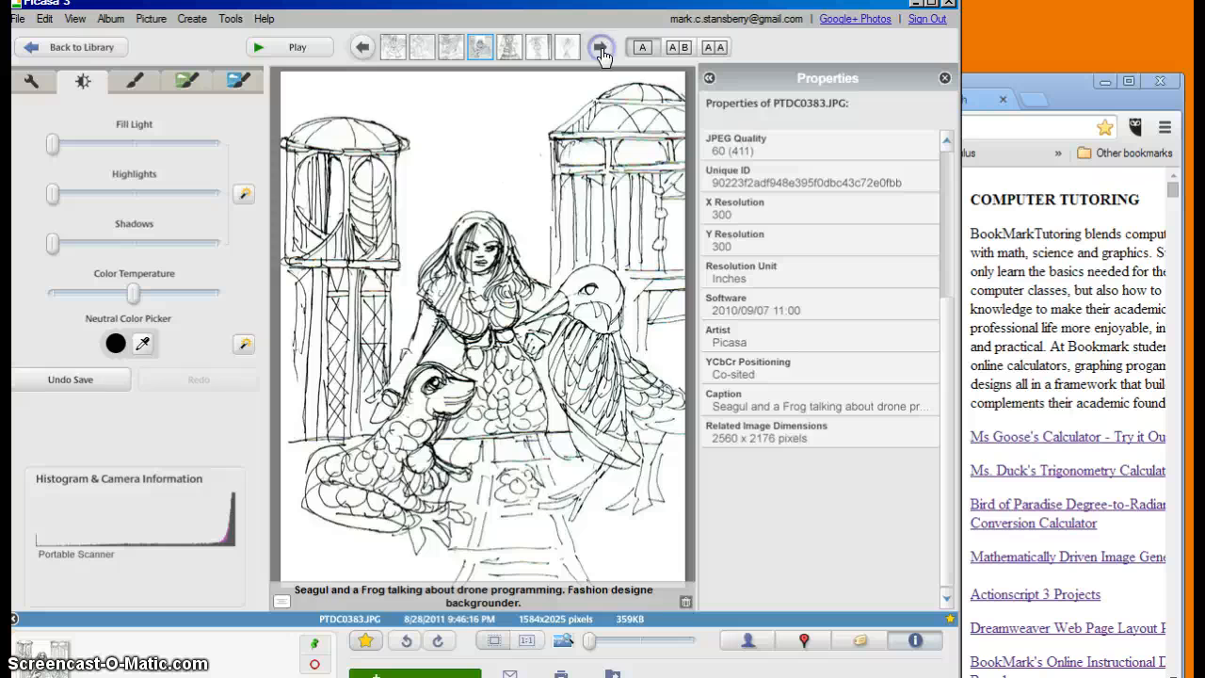
left_click(601, 52)
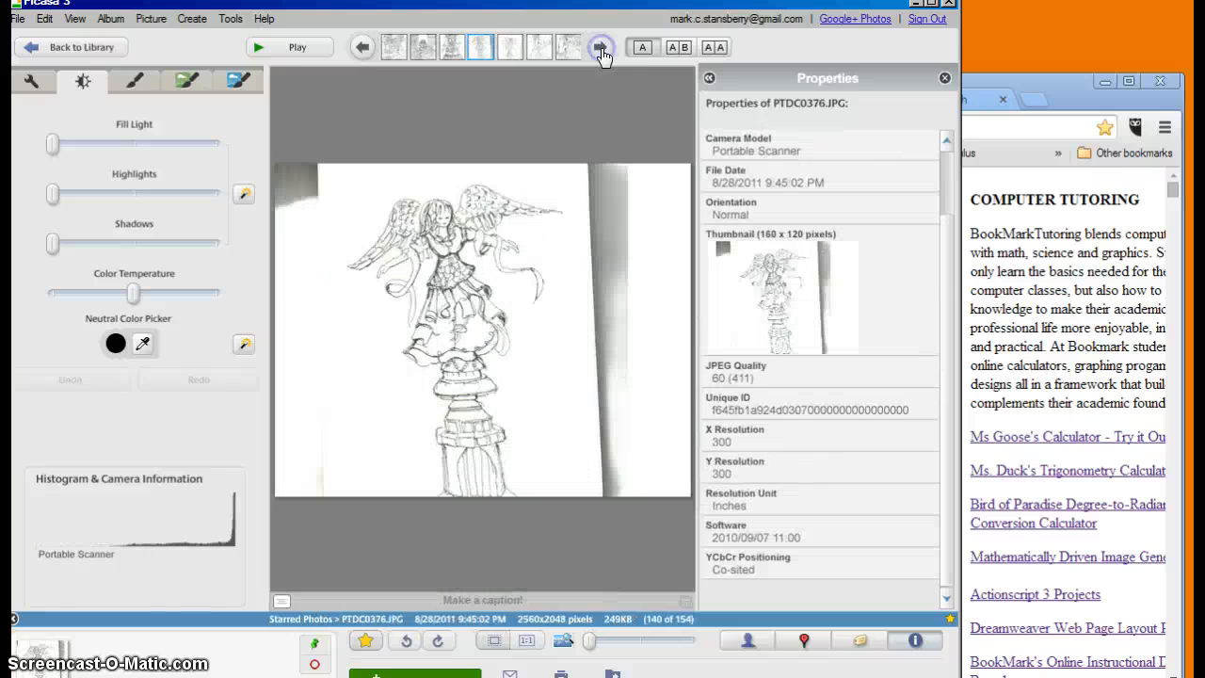
left_click(601, 53)
left_click(601, 55)
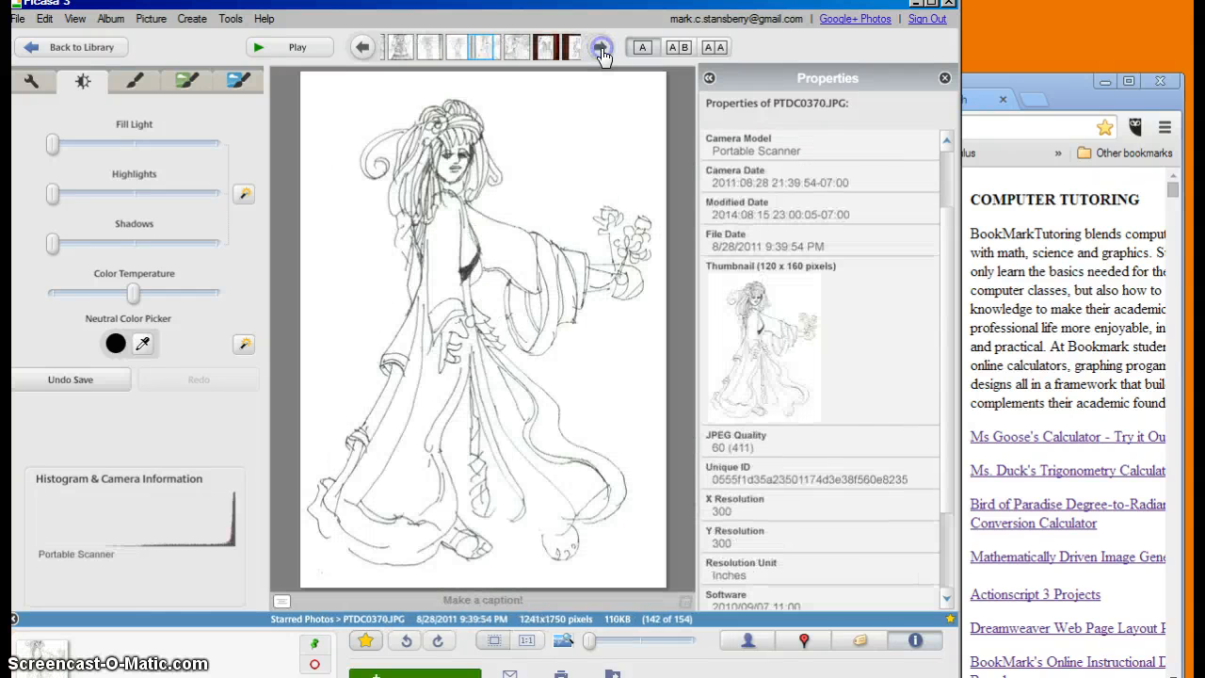